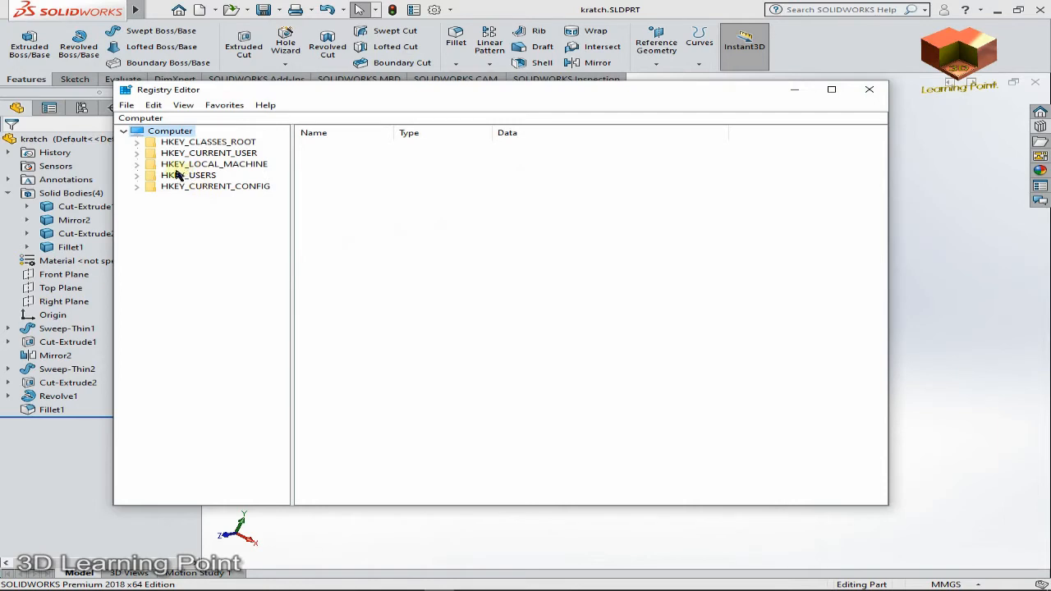
# Step: Expand the HKEY_CURRENT_USER key and its SOFTWARE subkey in the registry tree
pyautogui.press('Down')
pyautogui.press('Down')
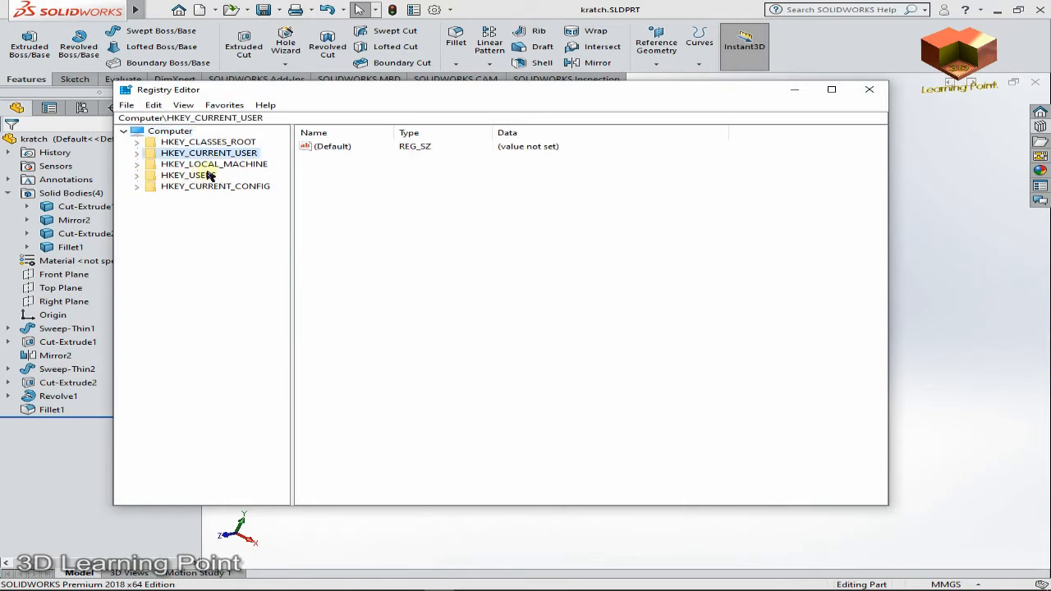
pyautogui.click(136, 154)
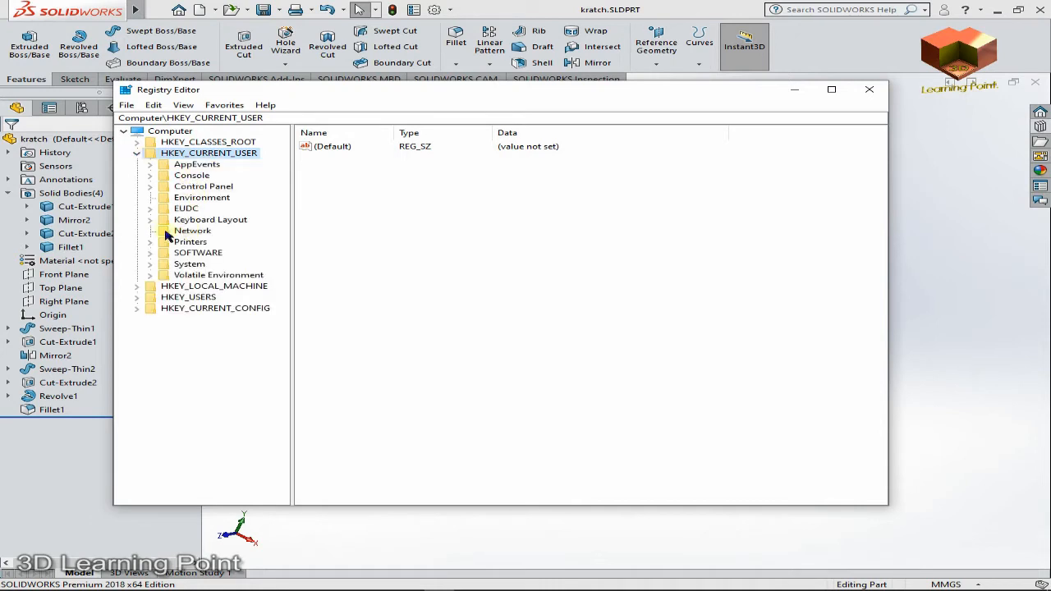
pyautogui.click(156, 254)
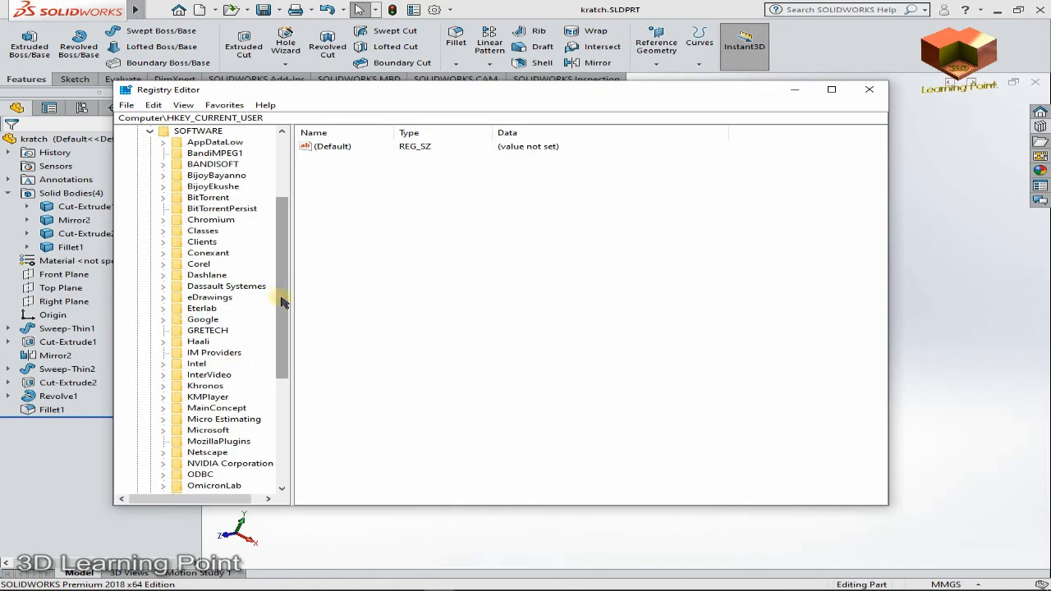
# Step: Expand the SolidWorks key under SOFTWARE and widen the registry tree pane
pyautogui.moveTo(280, 301); pyautogui.dragTo(278, 400)
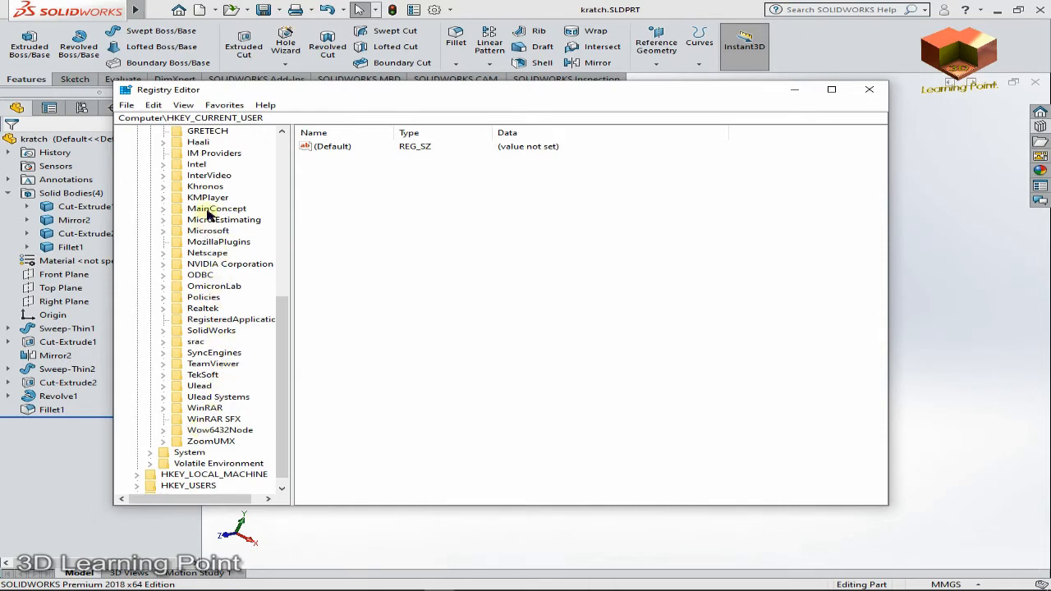
pyautogui.scroll(4, 211, 187)
pyautogui.scroll(4, 211, 189)
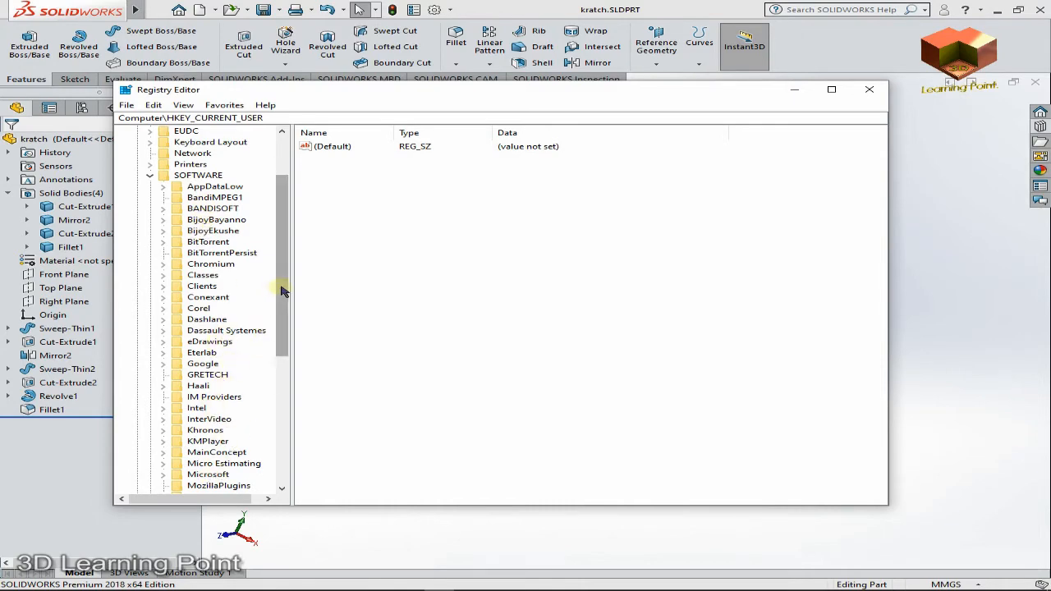
pyautogui.moveTo(281, 286); pyautogui.dragTo(284, 364)
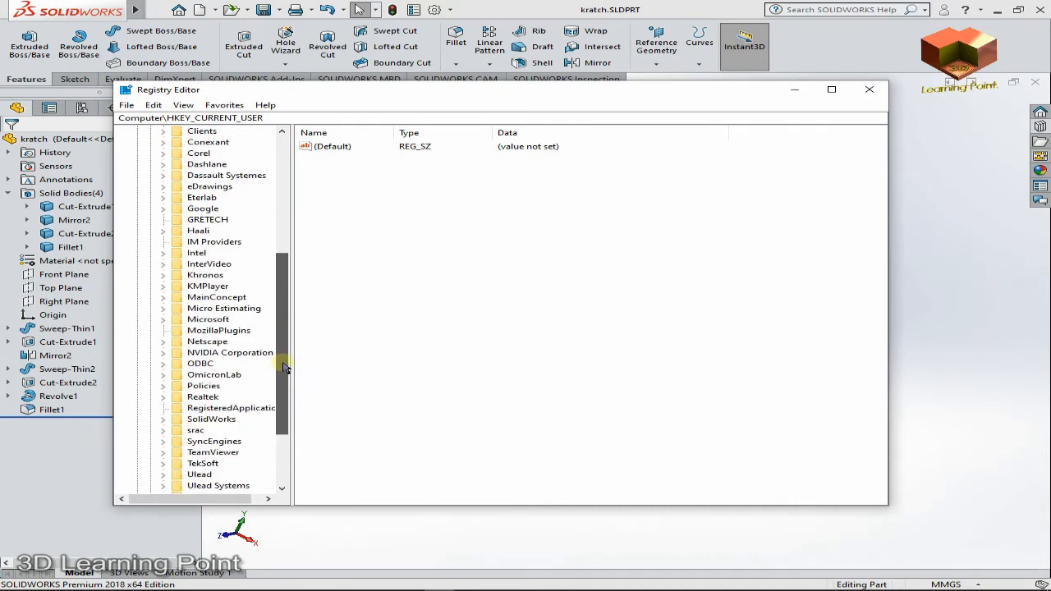
pyautogui.click(163, 420)
pyautogui.moveTo(286, 364); pyautogui.dragTo(372, 363)
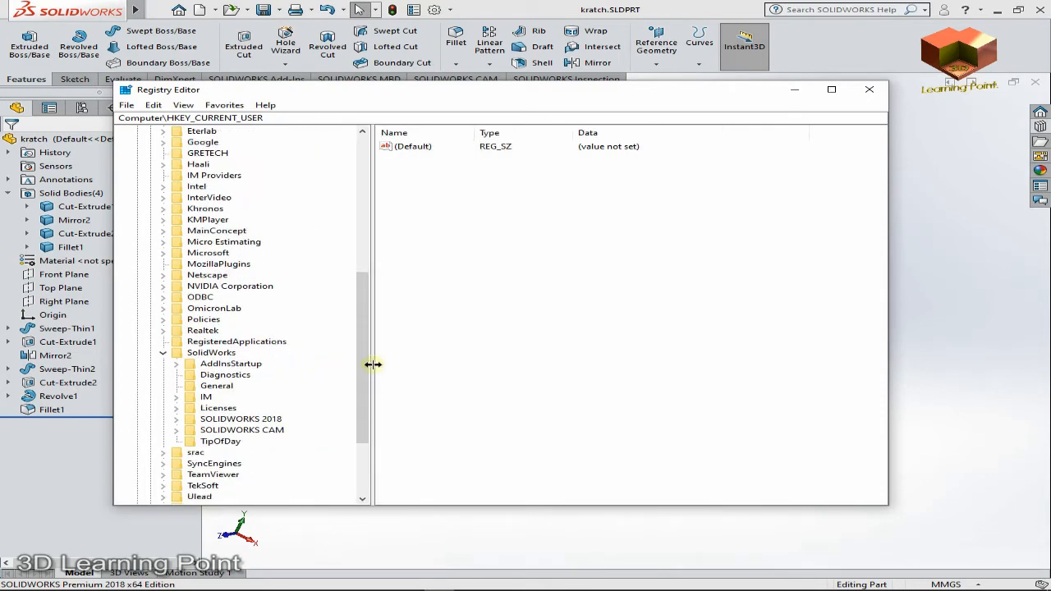
# Step: Expand the SOLIDWORKS 2018 key under SolidWorks down through Performance and Graphics to the contents of Hardware
pyautogui.press('Down')
pyautogui.press('Down')
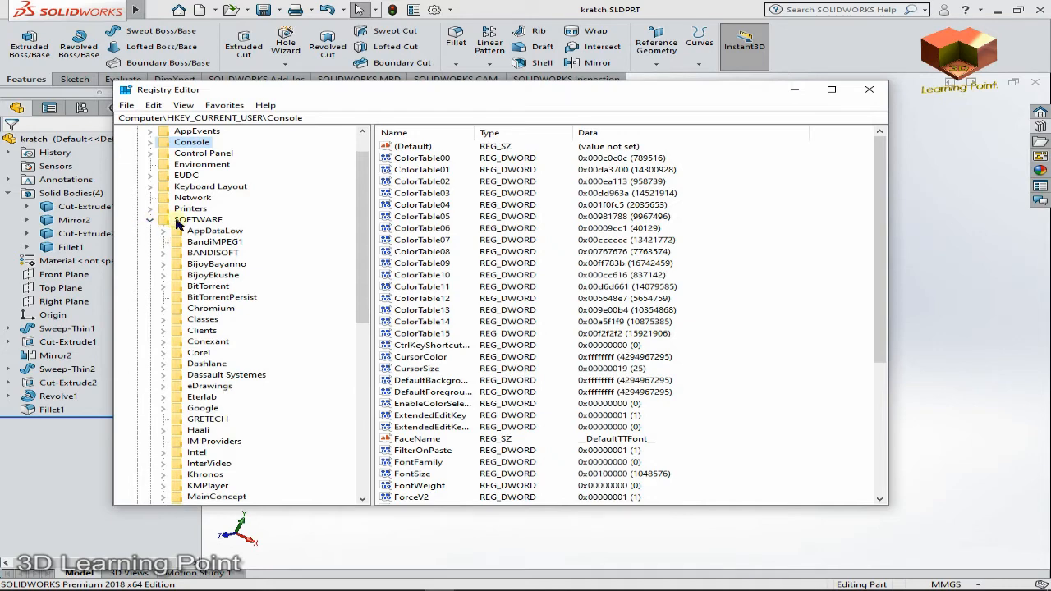
pyautogui.click(178, 222)
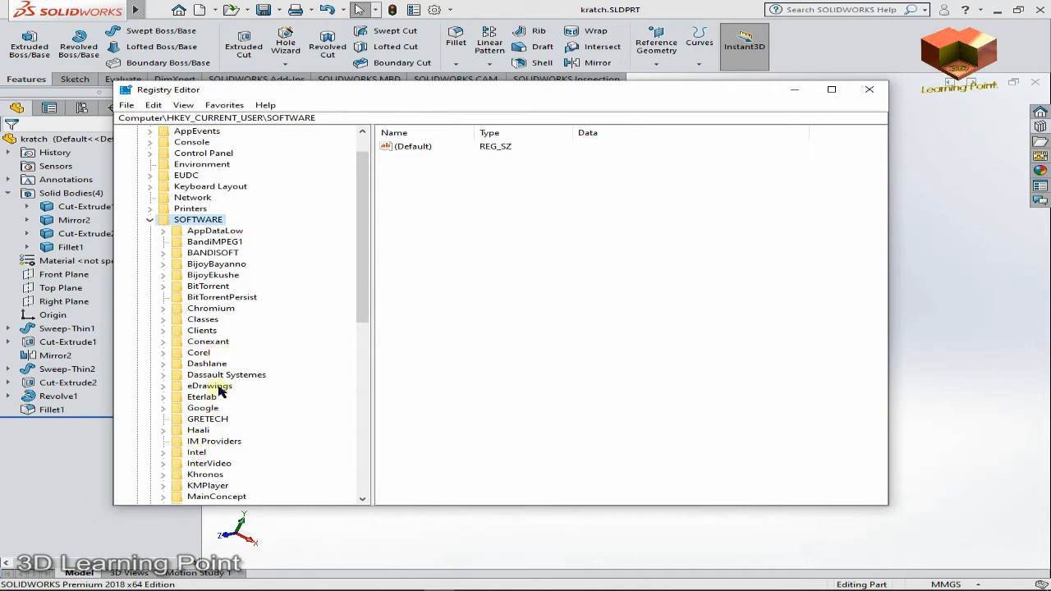
pyautogui.moveTo(366, 233); pyautogui.dragTo(340, 344)
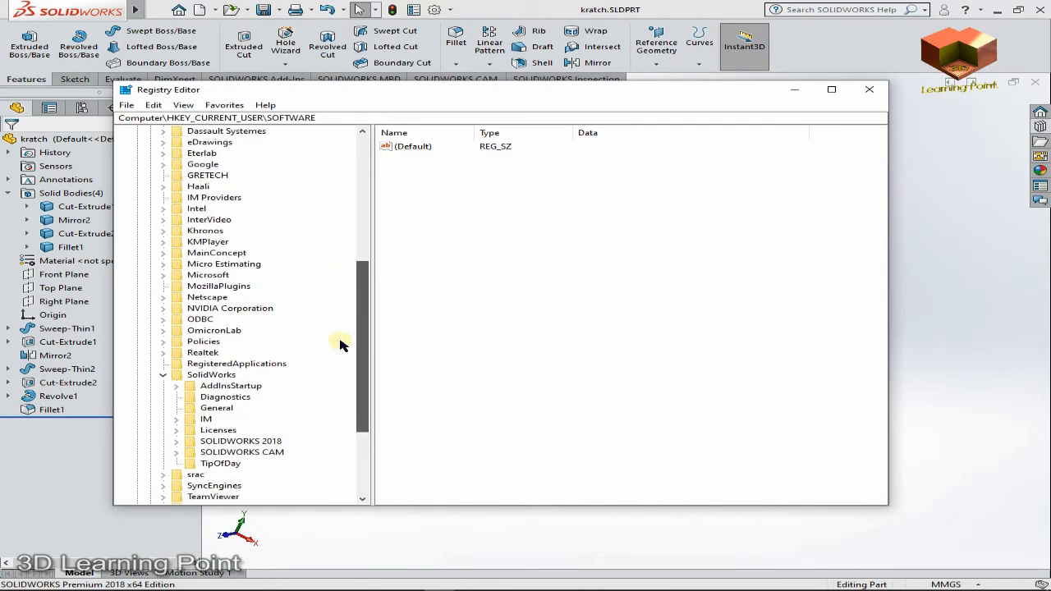
pyautogui.click(164, 376)
pyautogui.click(164, 376)
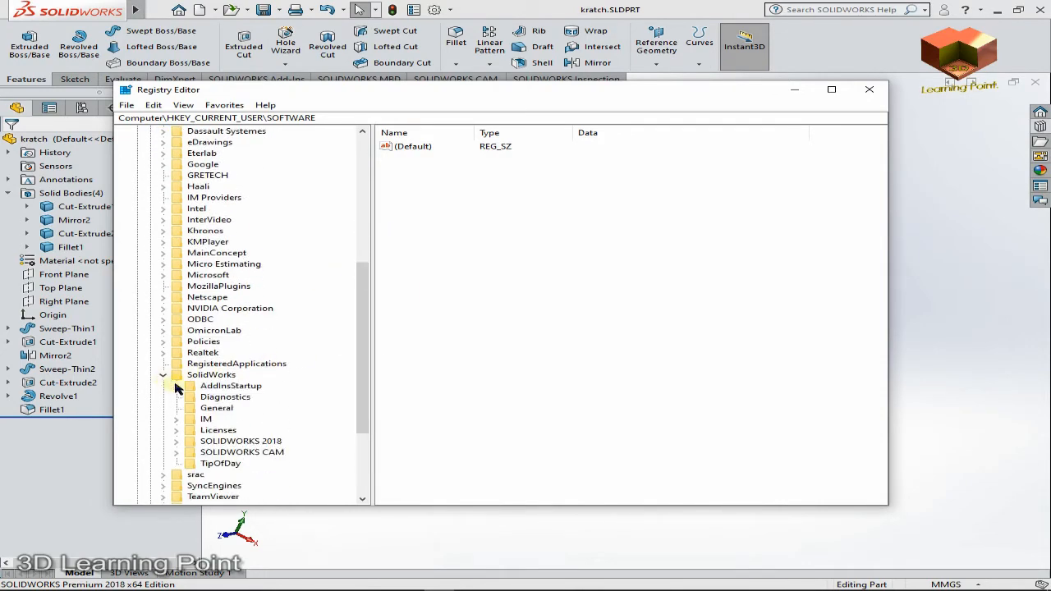
pyautogui.click(176, 440)
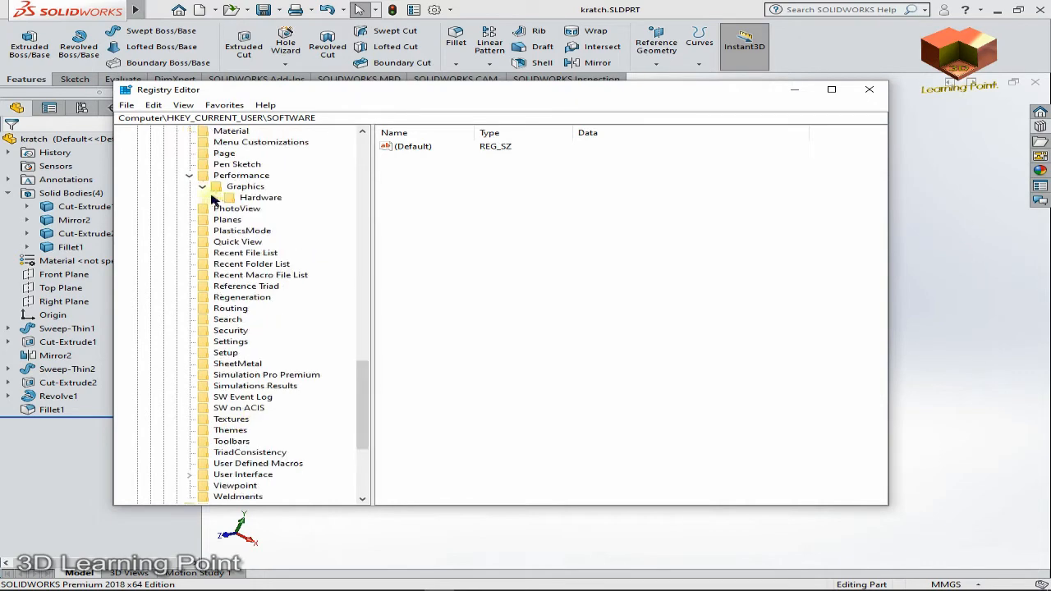
pyautogui.click(215, 199)
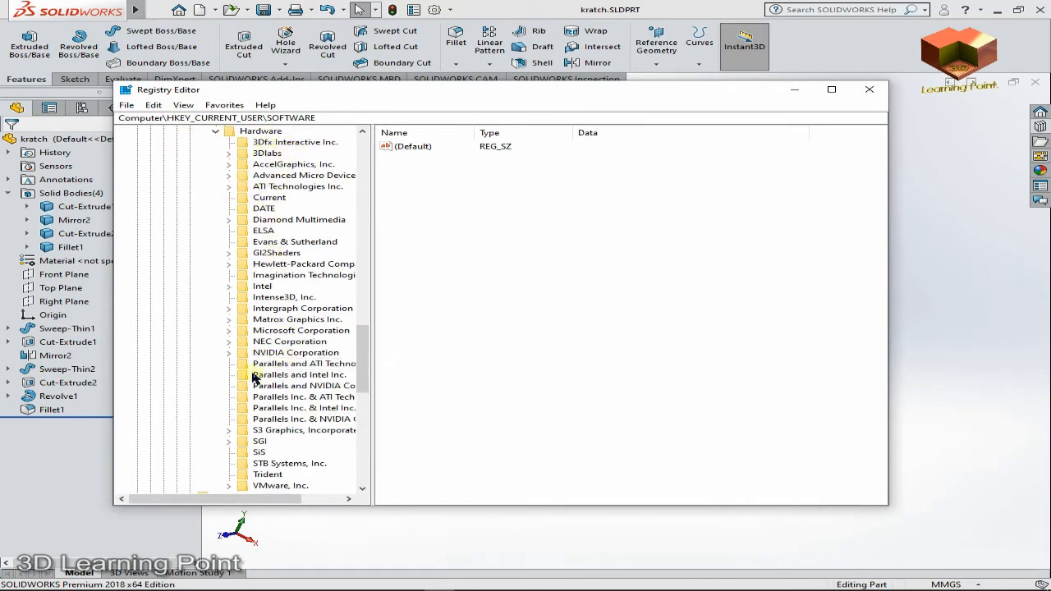
# Step: Collapse the SOLIDWORKS 2018, SolidWorks and SOFTWARE keys under HKEY_CURRENT_USER
pyautogui.press('Down')
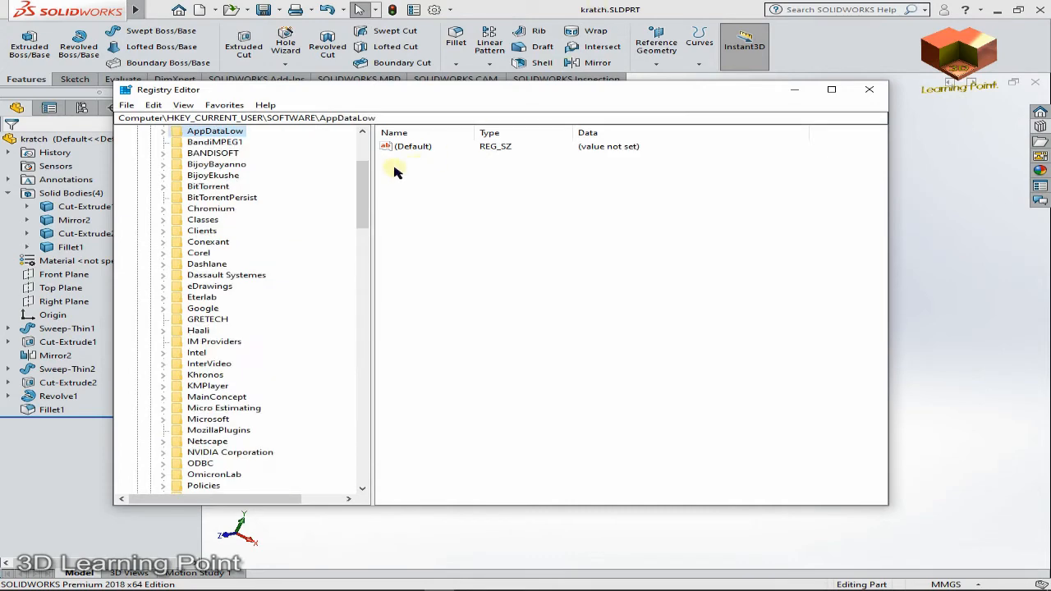
pyautogui.scroll(1, 365, 182)
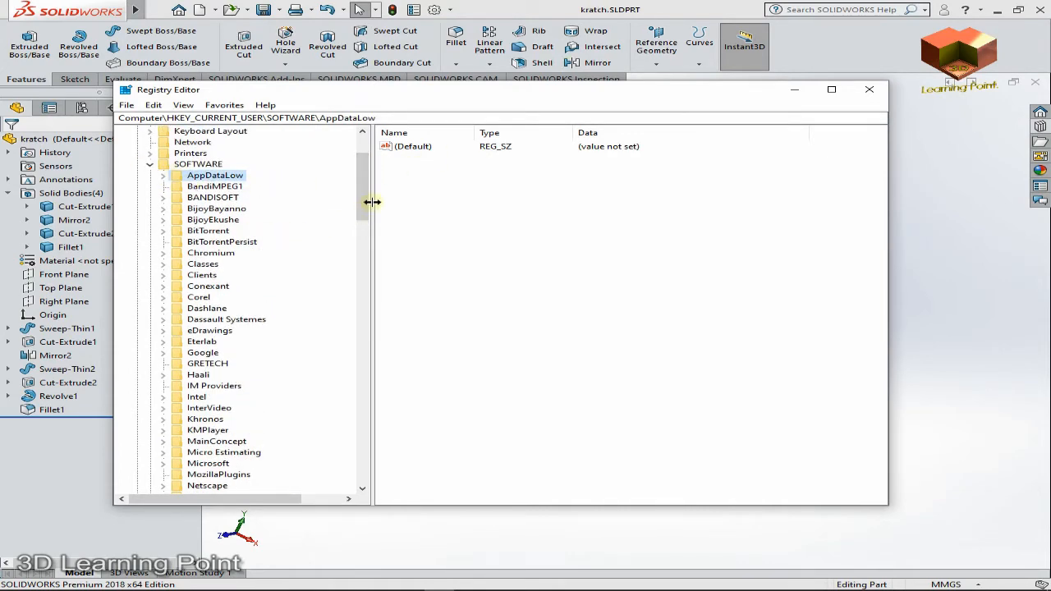
pyautogui.moveTo(363, 198); pyautogui.dragTo(346, 261)
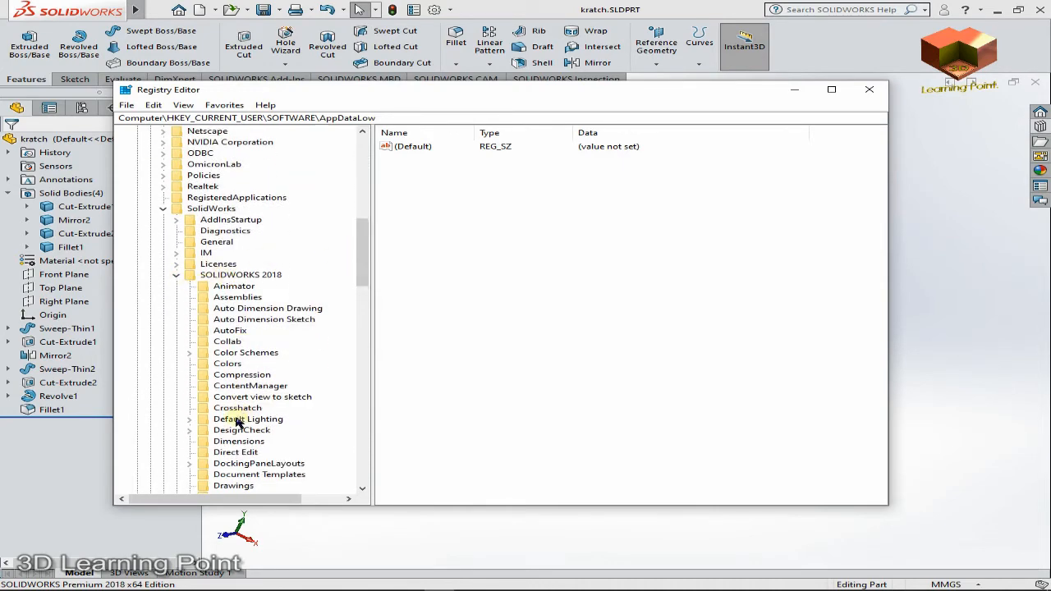
pyautogui.click(177, 276)
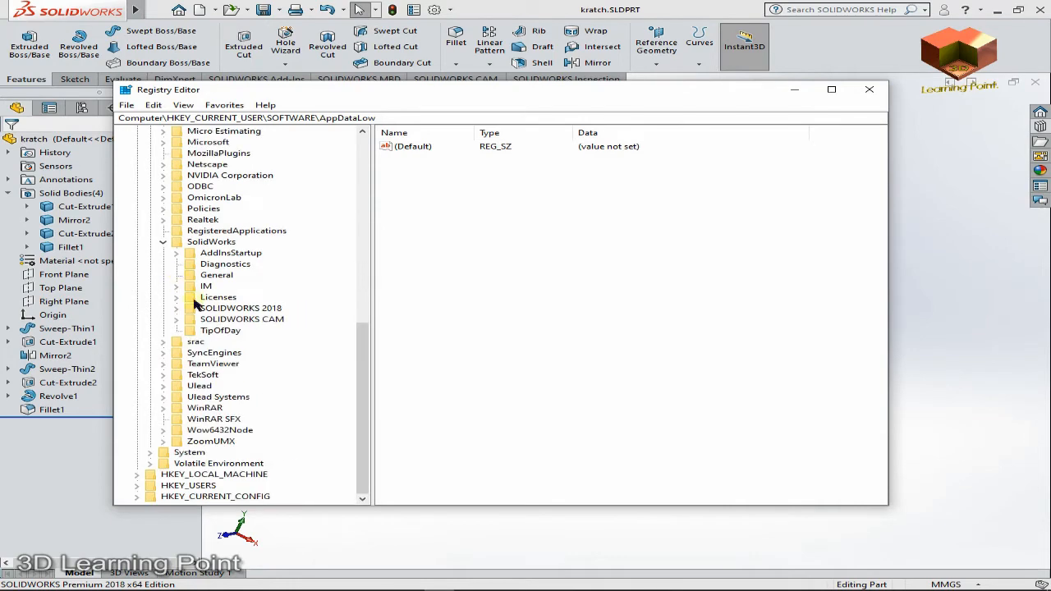
pyautogui.click(164, 243)
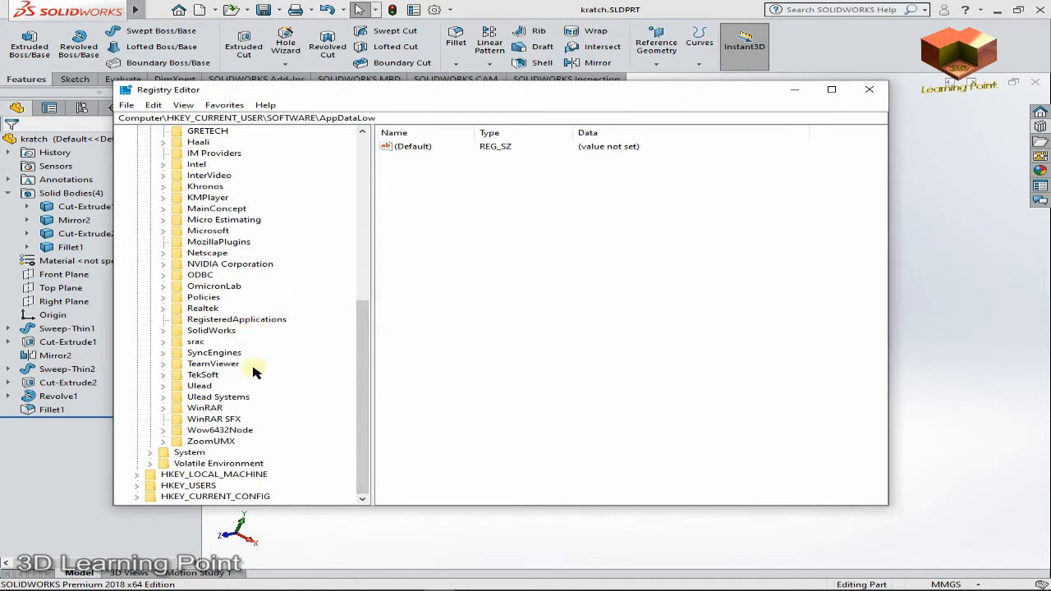
pyautogui.scroll(4, 252, 374)
pyautogui.scroll(4, 253, 373)
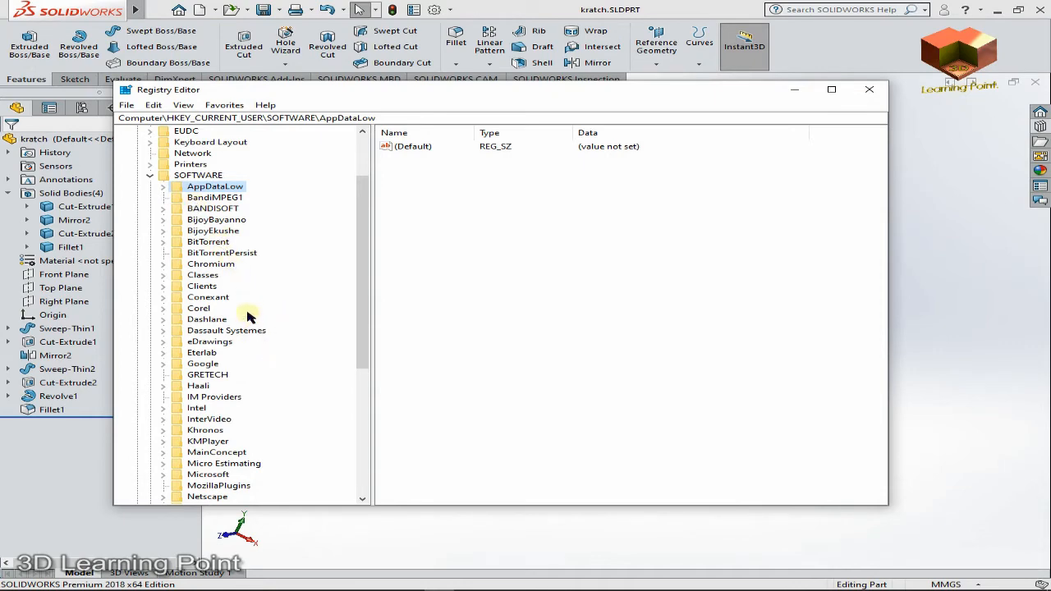
pyautogui.click(150, 176)
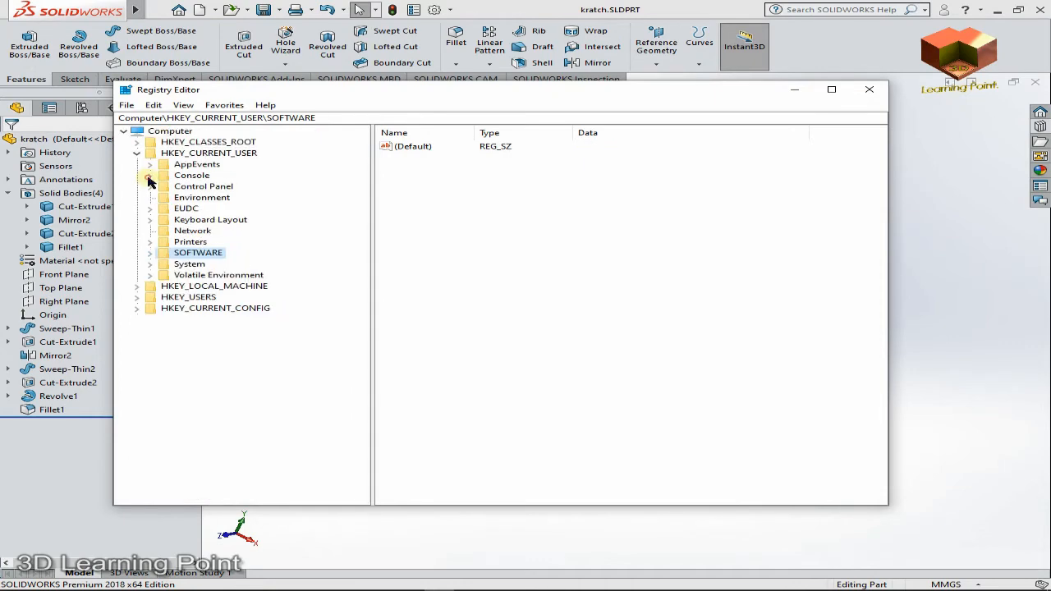
# Step: Expand the path SOFTWARE\SolidWorks\SOLIDWORKS 2018 under HKEY_CURRENT_USER
pyautogui.click(149, 253)
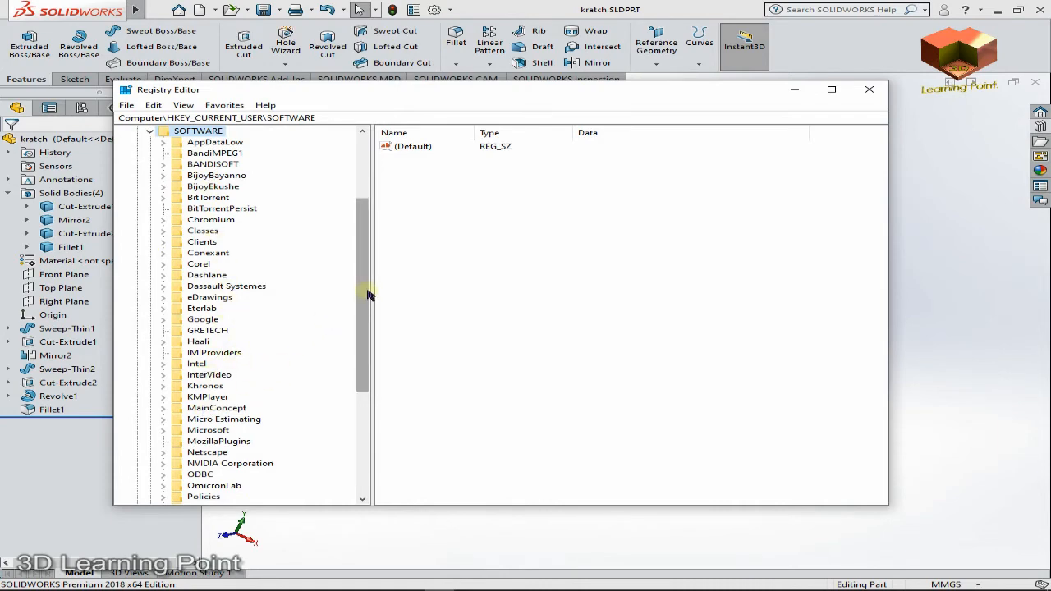
pyautogui.moveTo(363, 290); pyautogui.dragTo(353, 414)
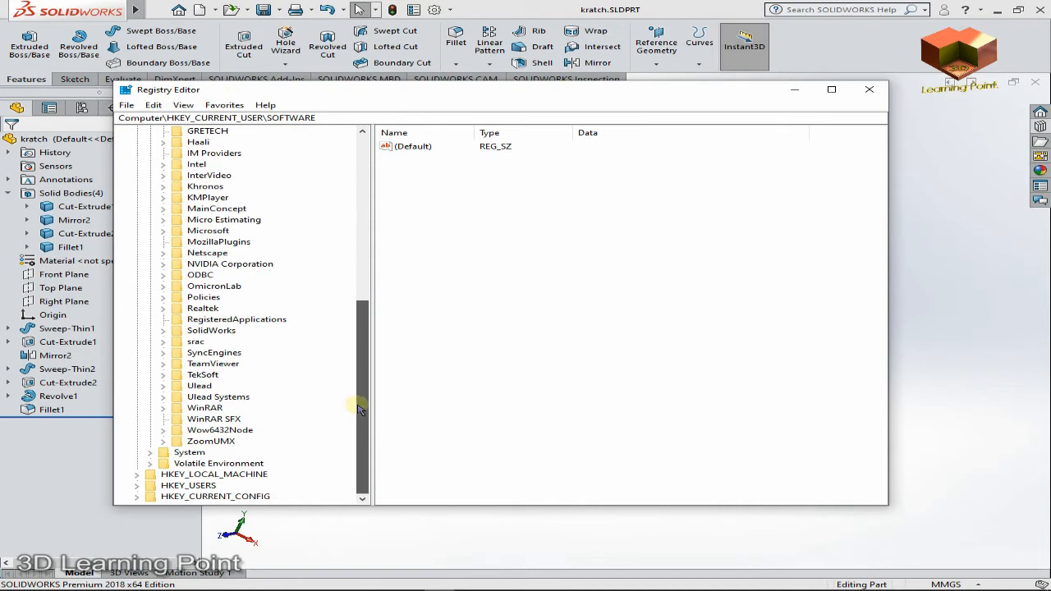
pyautogui.moveTo(359, 408); pyautogui.dragTo(358, 394)
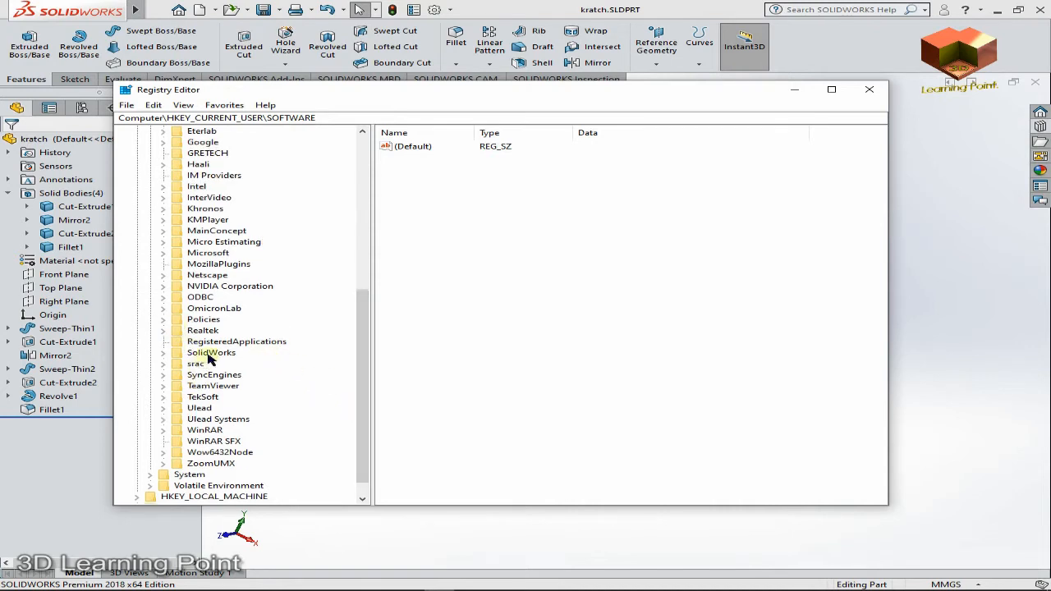
pyautogui.click(165, 354)
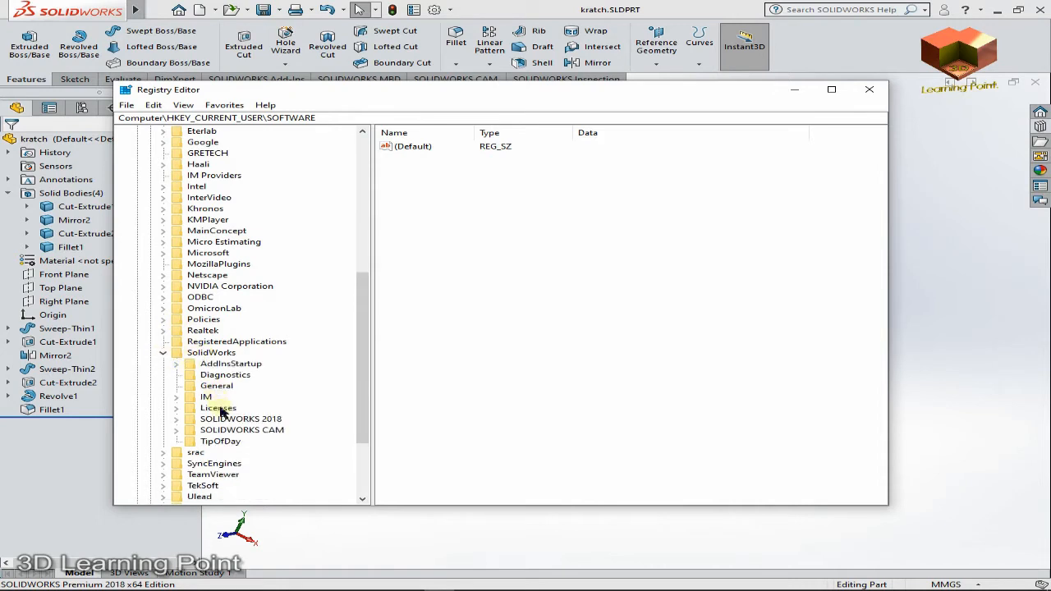
pyautogui.click(177, 420)
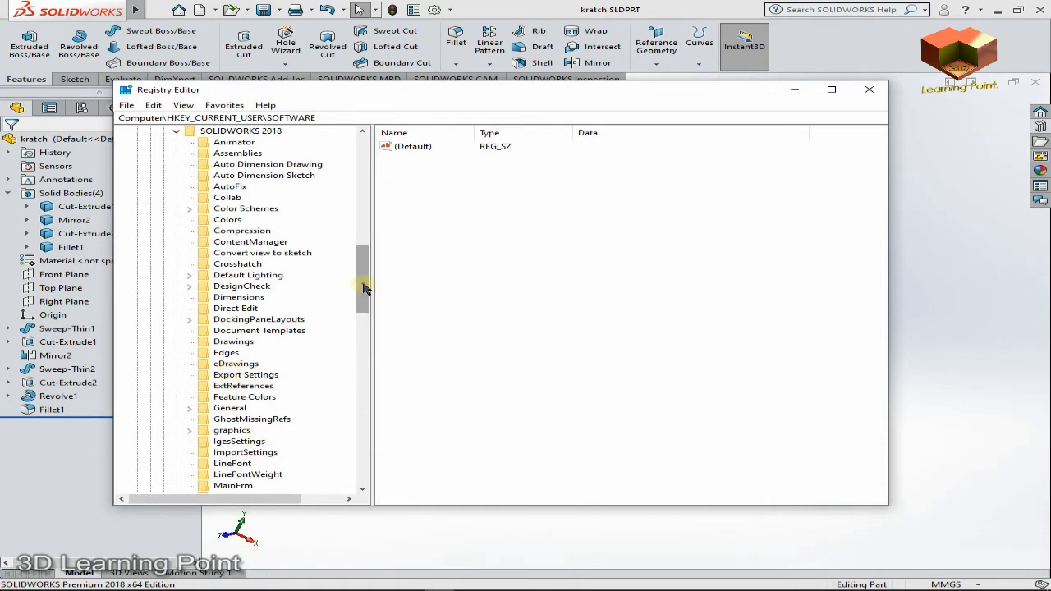
# Step: Open the Current key under Performance\Graphics\Hardware within SOLIDWORKS 2018
pyautogui.moveTo(364, 287); pyautogui.dragTo(365, 325)
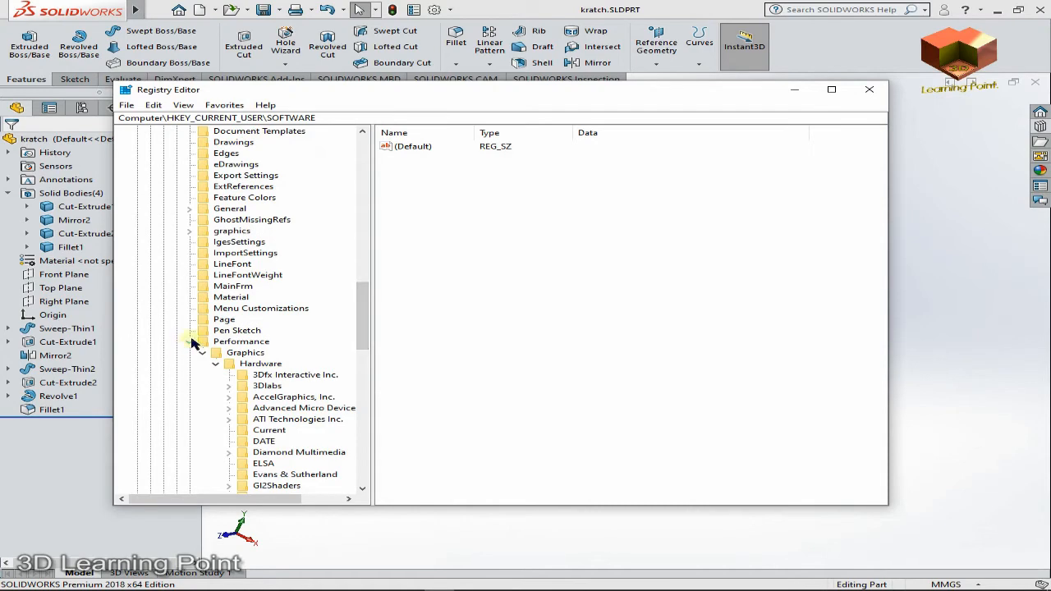
pyautogui.click(190, 342)
pyautogui.click(190, 342)
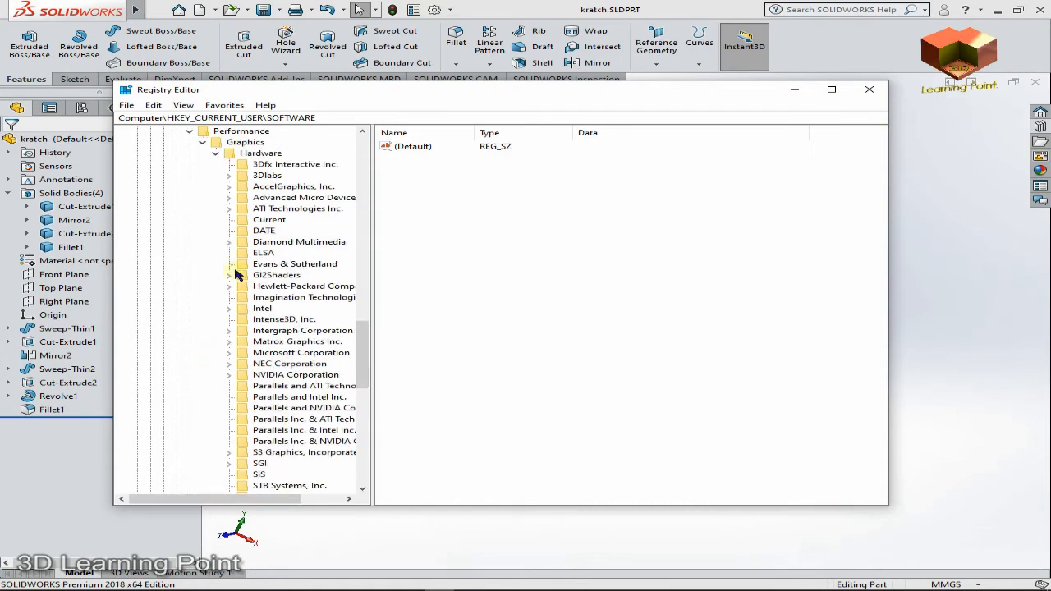
pyautogui.click(205, 144)
pyautogui.click(188, 133)
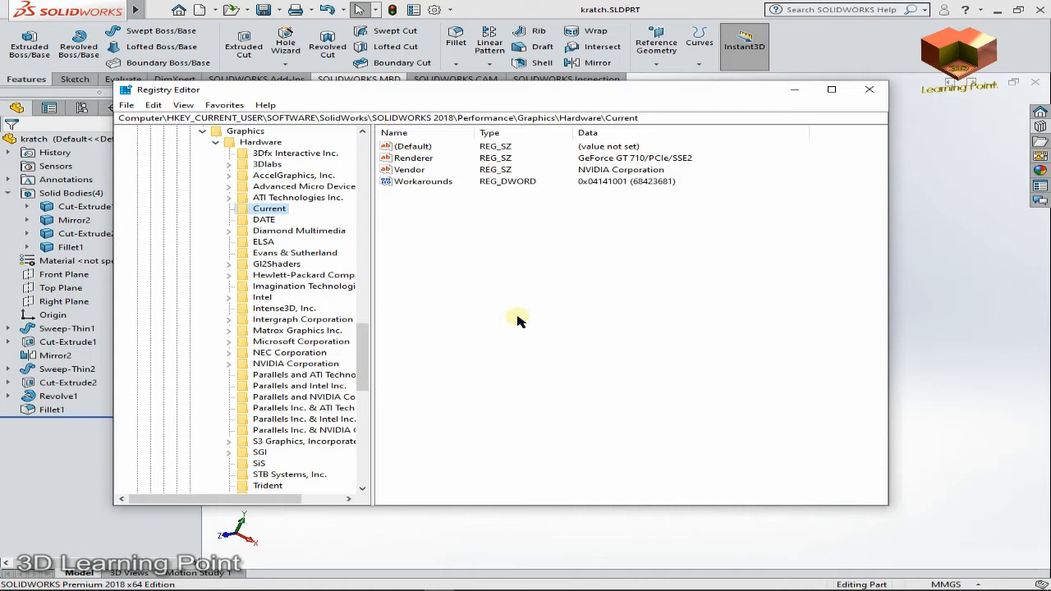
# Step: Copy the full value data of the Renderer string in the Current key and close its editor
pyautogui.rightClick(435, 159)
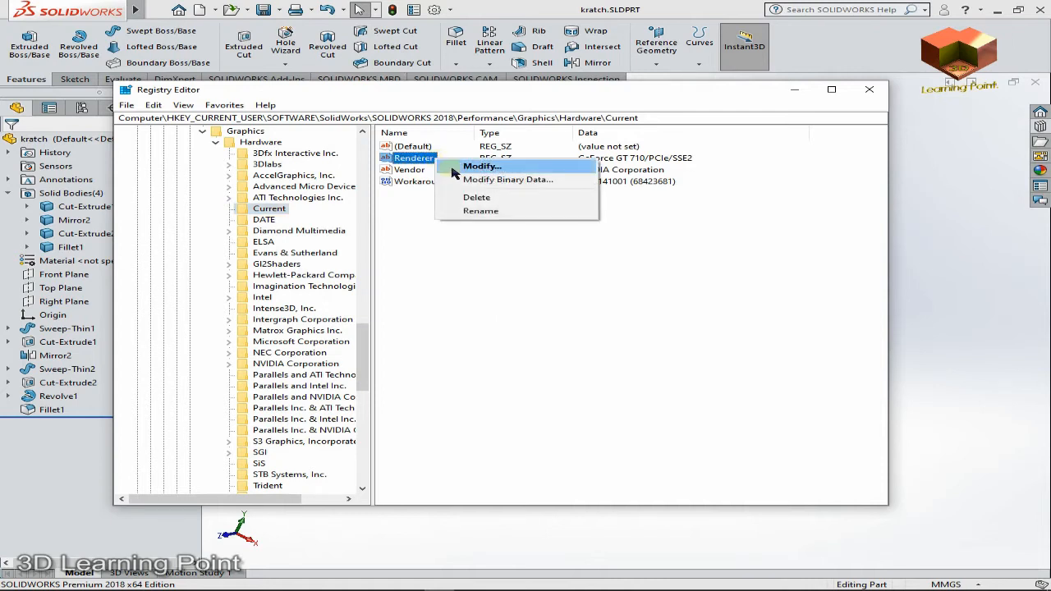
pyautogui.click(454, 168)
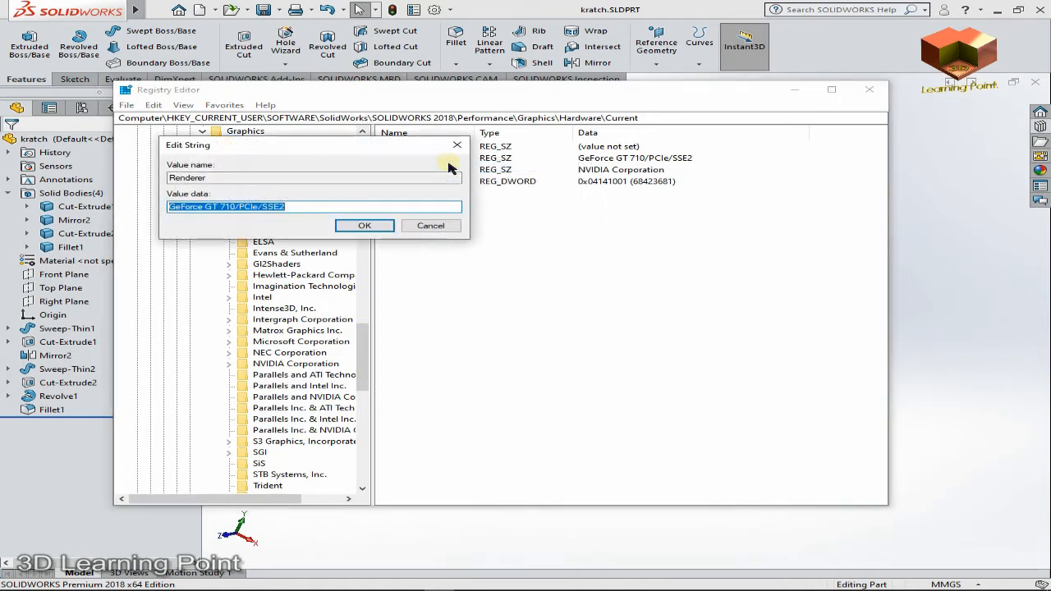
pyautogui.doubleClick(293, 207)
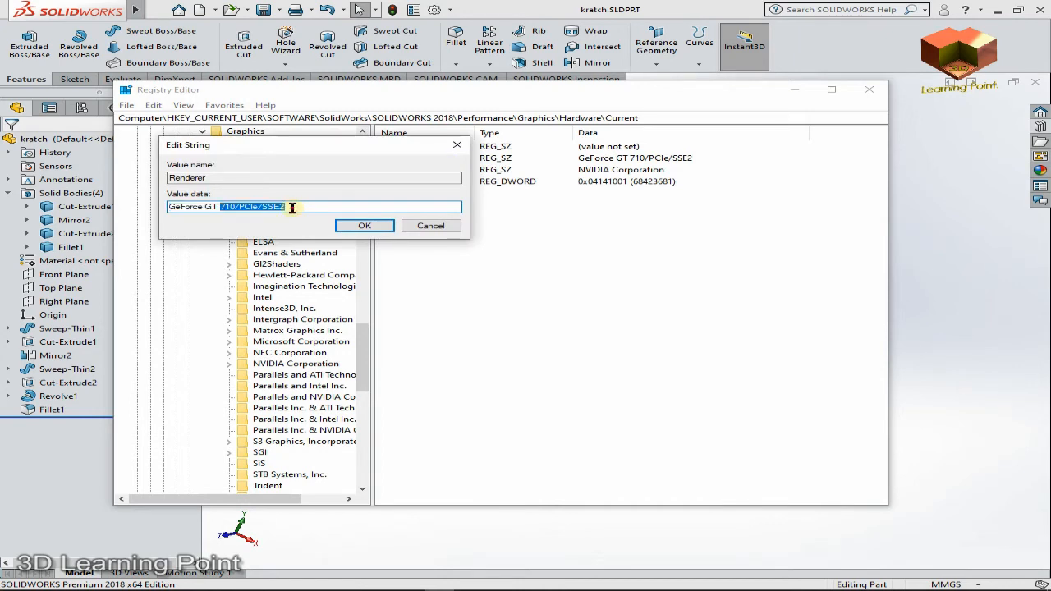
pyautogui.moveTo(292, 207); pyautogui.dragTo(167, 207)
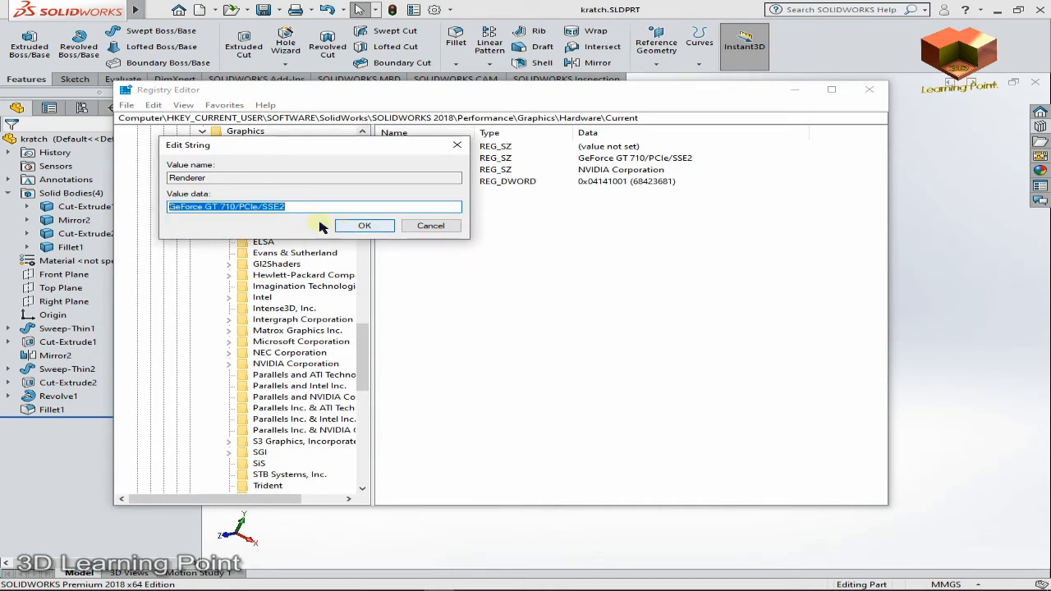
pyautogui.rightClick(267, 210)
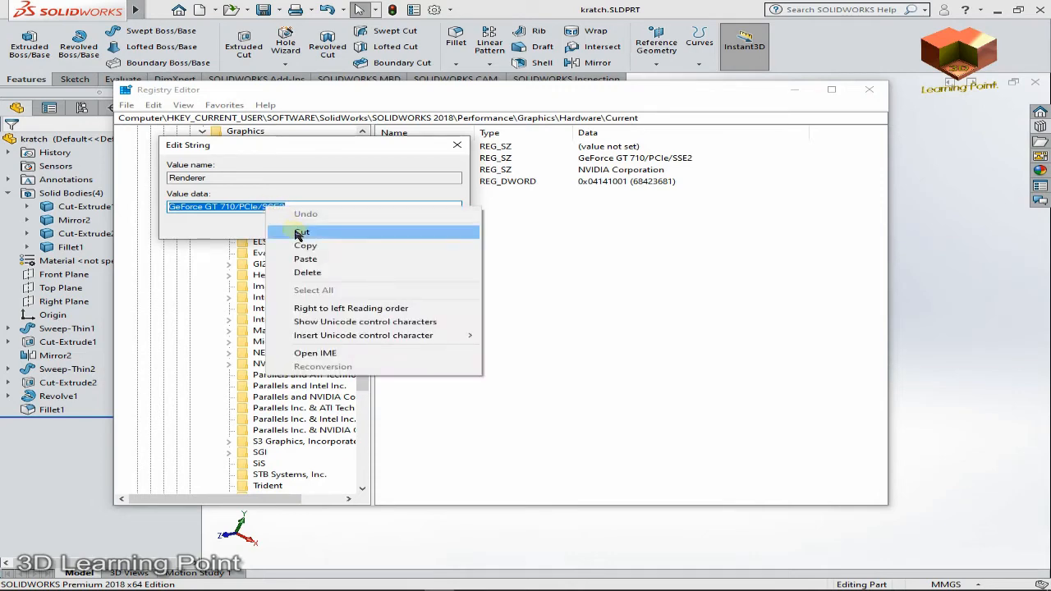
pyautogui.click(305, 251)
pyautogui.click(369, 224)
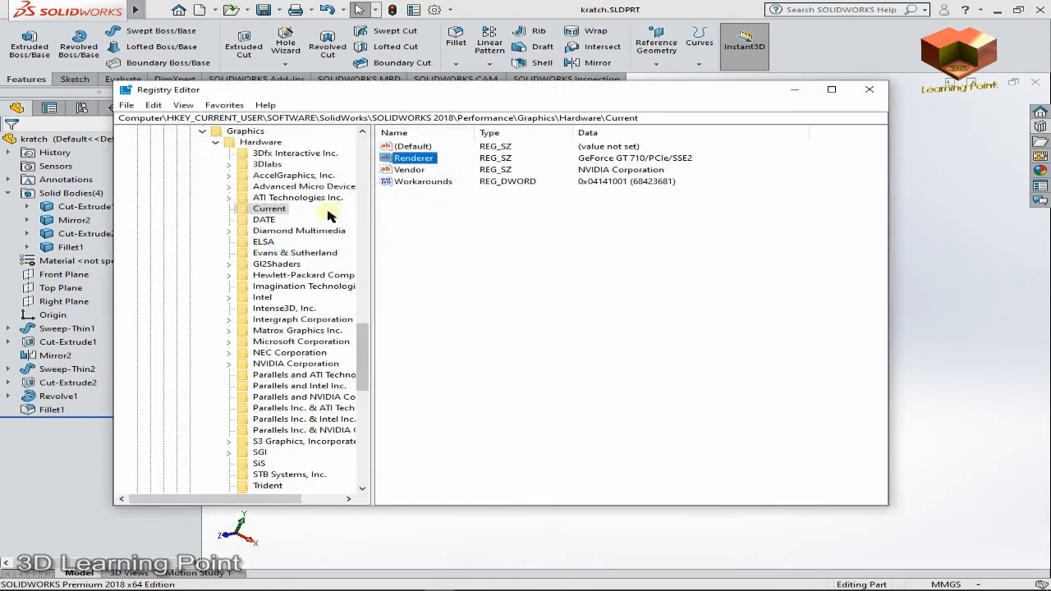
# Step: Create a new key under NV40 in the Hardware\Gl2Shaders branch of the SOLIDWORKS 2018 registry settings
pyautogui.click(215, 142)
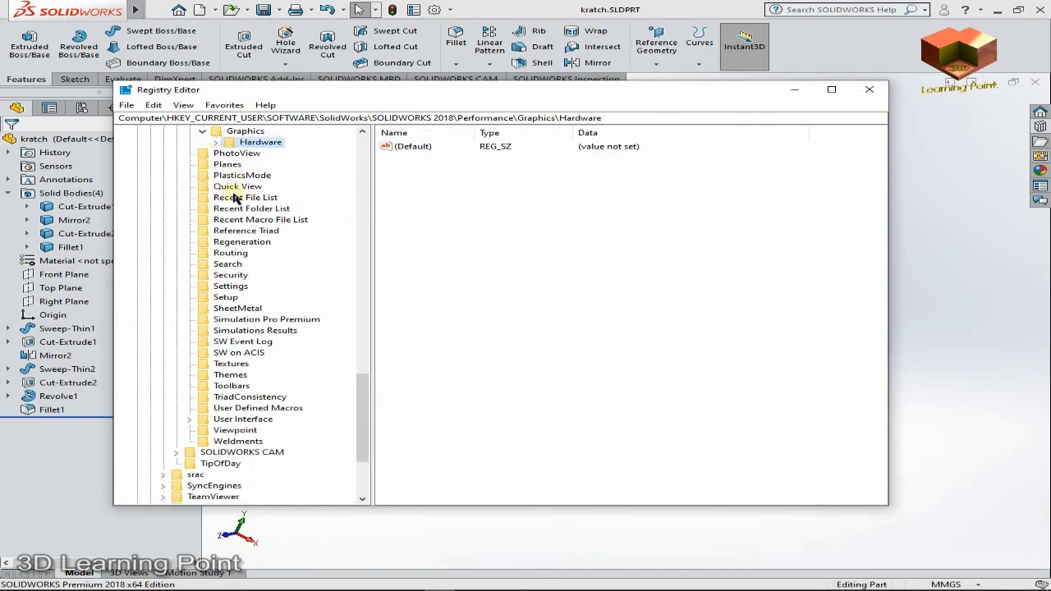
pyautogui.press('Right')
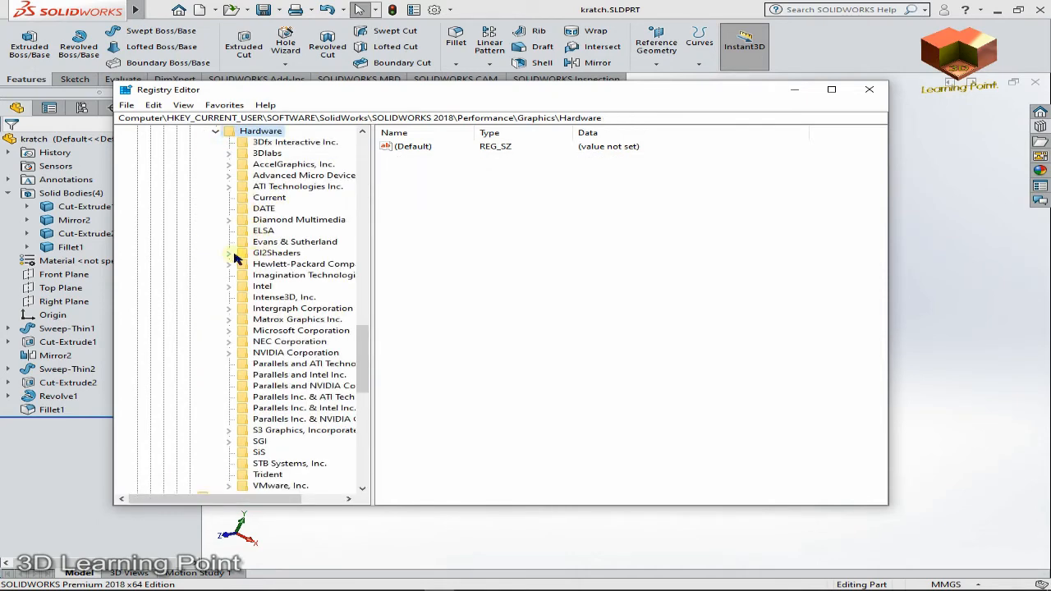
pyautogui.click(232, 254)
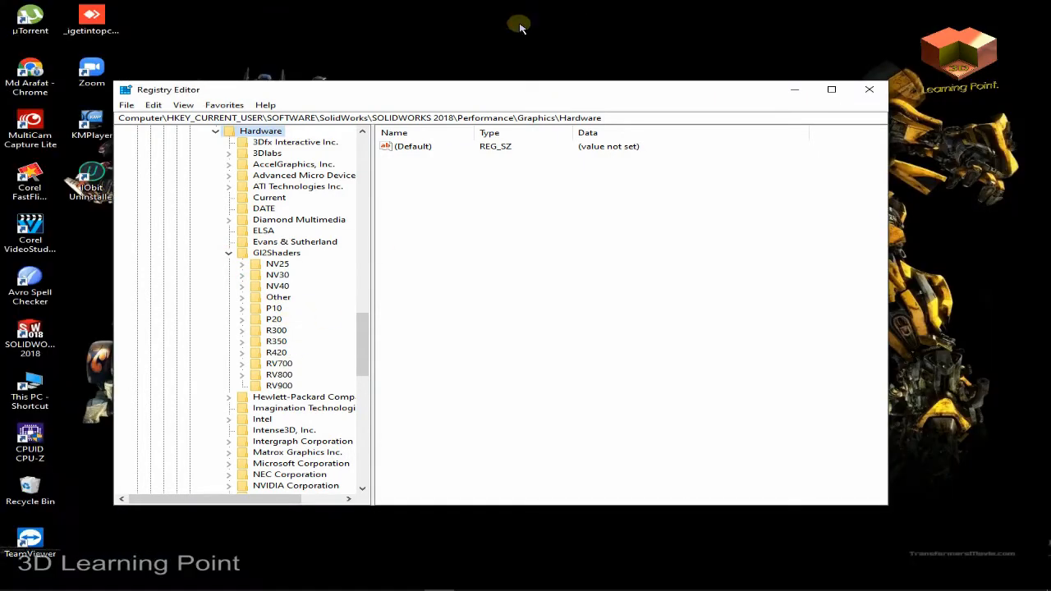
pyautogui.rightClick(277, 287)
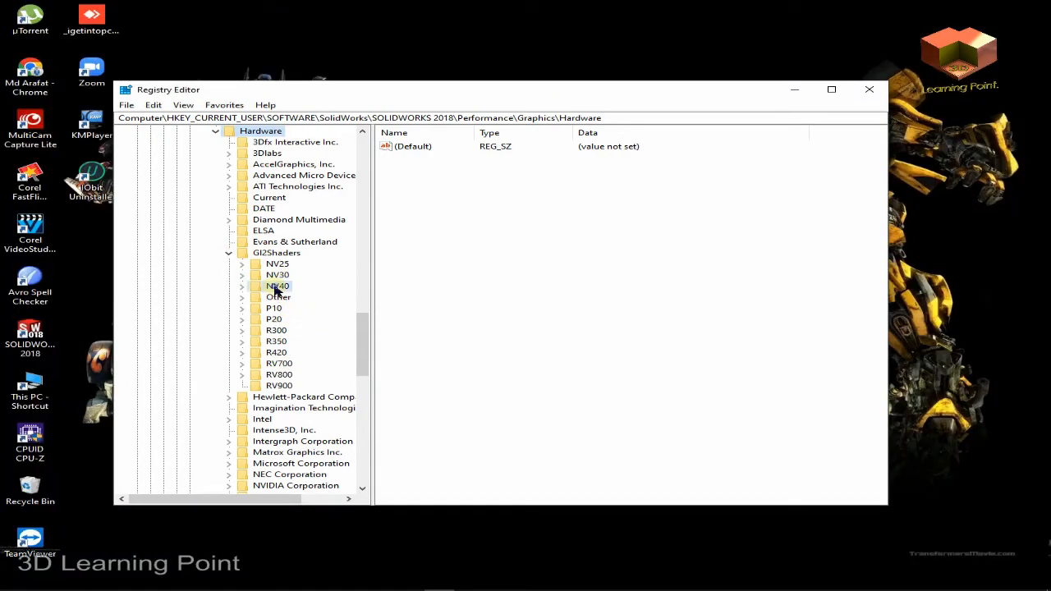
pyautogui.moveTo(308, 309)
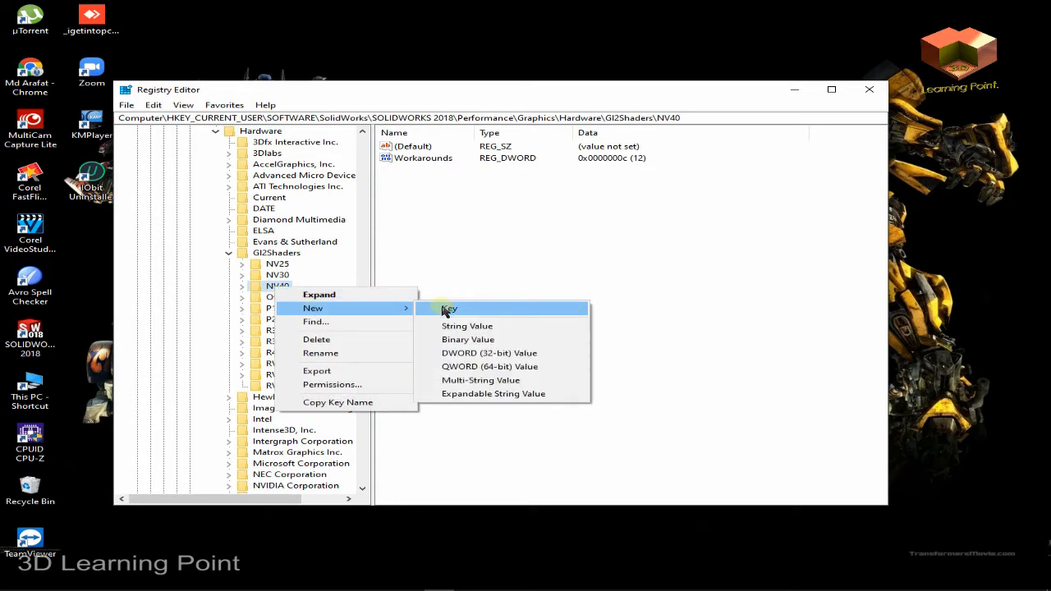
pyautogui.click(448, 309)
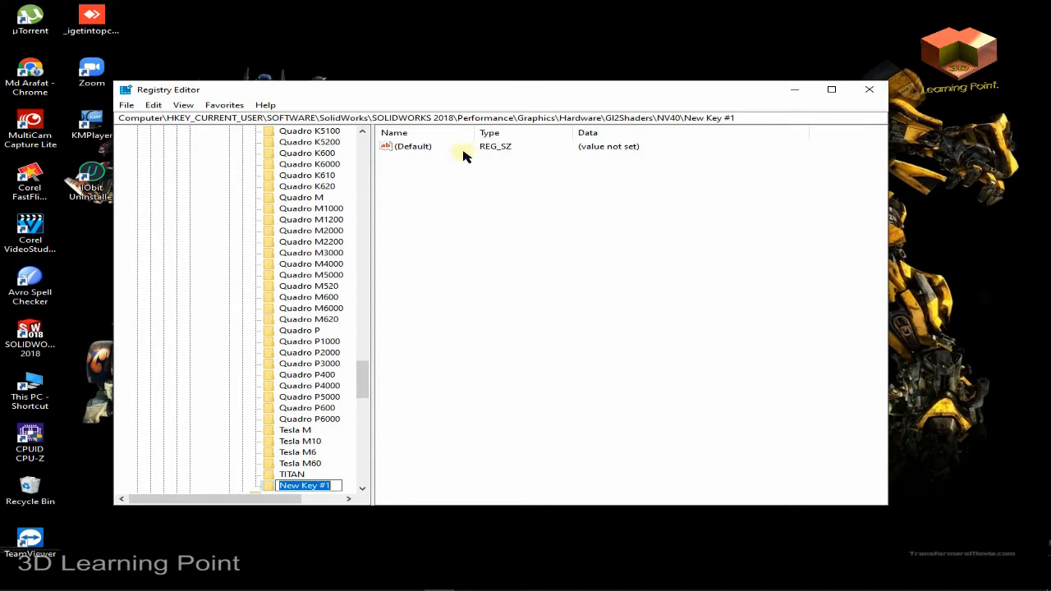
pyautogui.moveTo(559, 4)
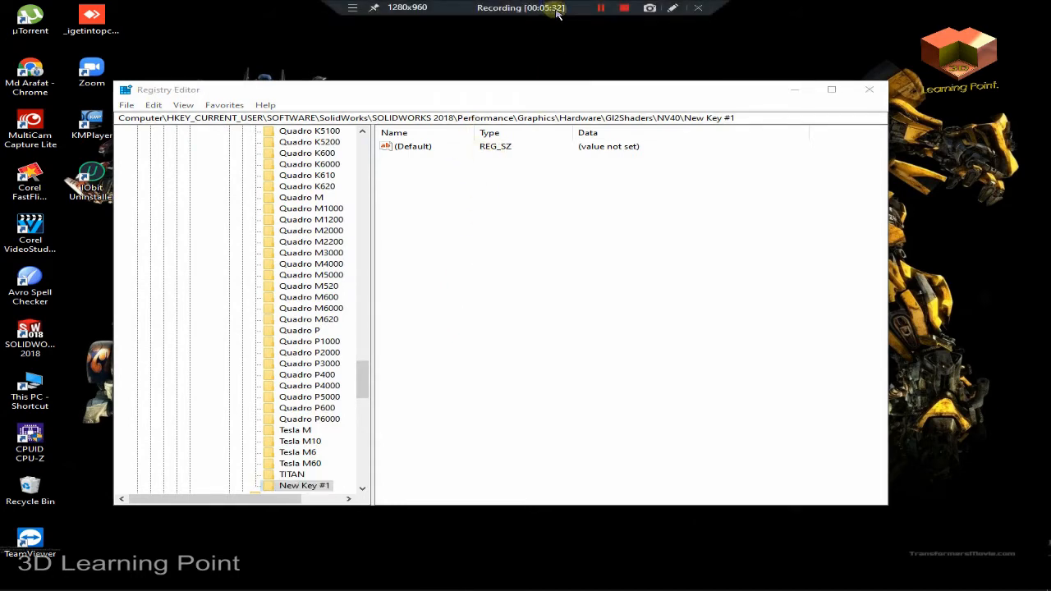
pyautogui.click(602, 10)
# Step: Rename the new key under NV40 with the copied renderer name GeForce GT 710/PCIe/SSE2
pyautogui.moveTo(362, 379); pyautogui.dragTo(362, 401)
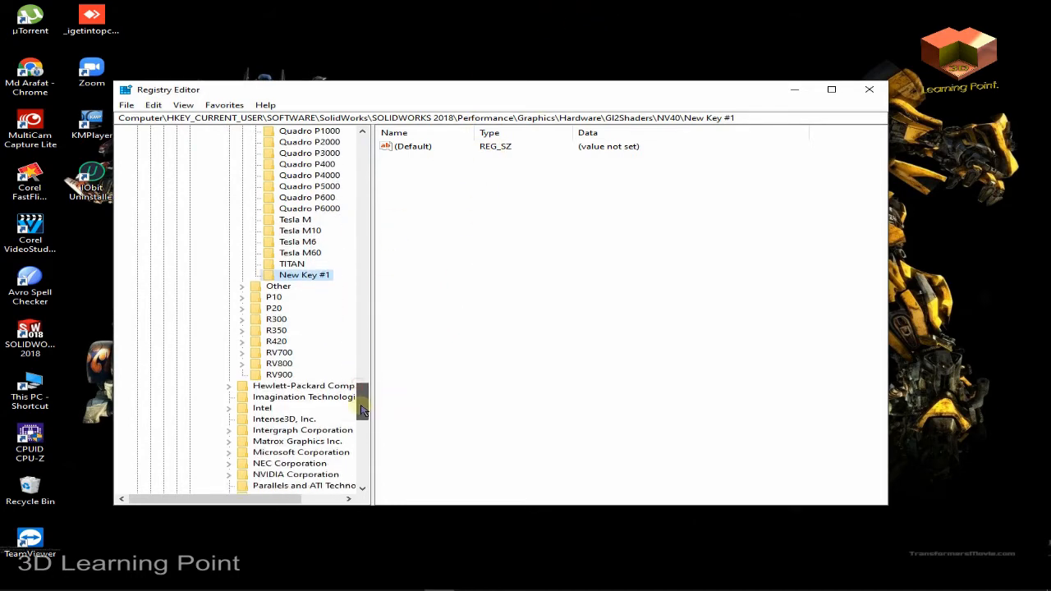
pyautogui.rightClick(310, 279)
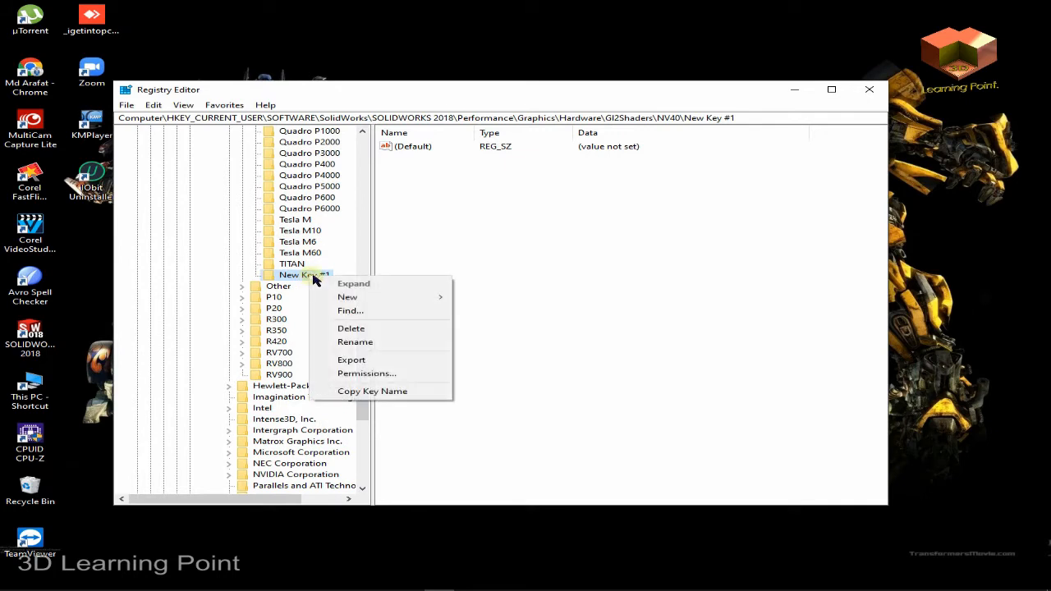
pyautogui.click(364, 342)
pyautogui.hotkey('ctrl', 'v')
pyautogui.click(457, 296)
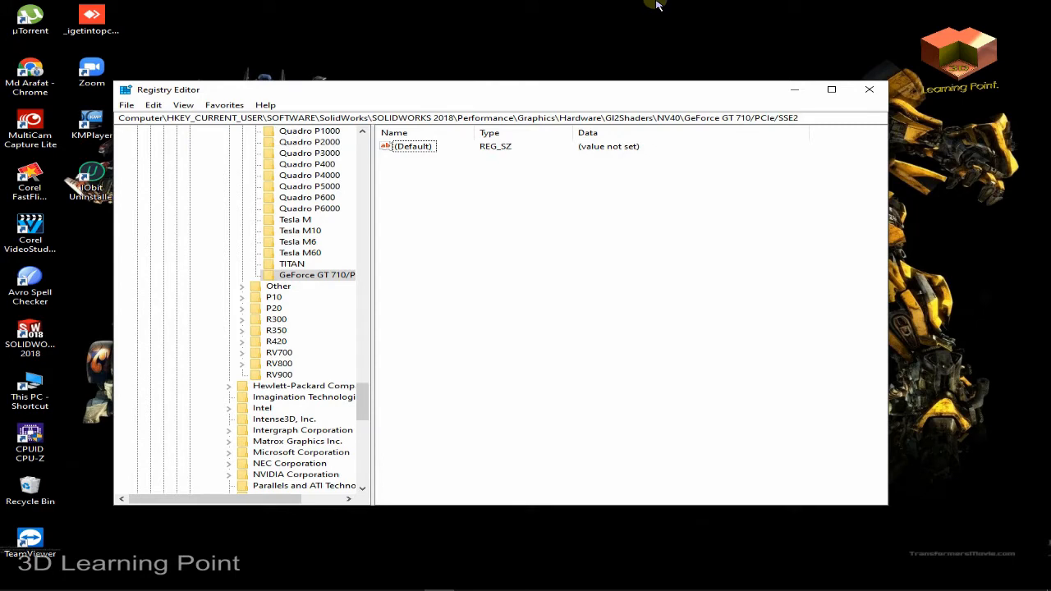
pyautogui.moveTo(545, 5)
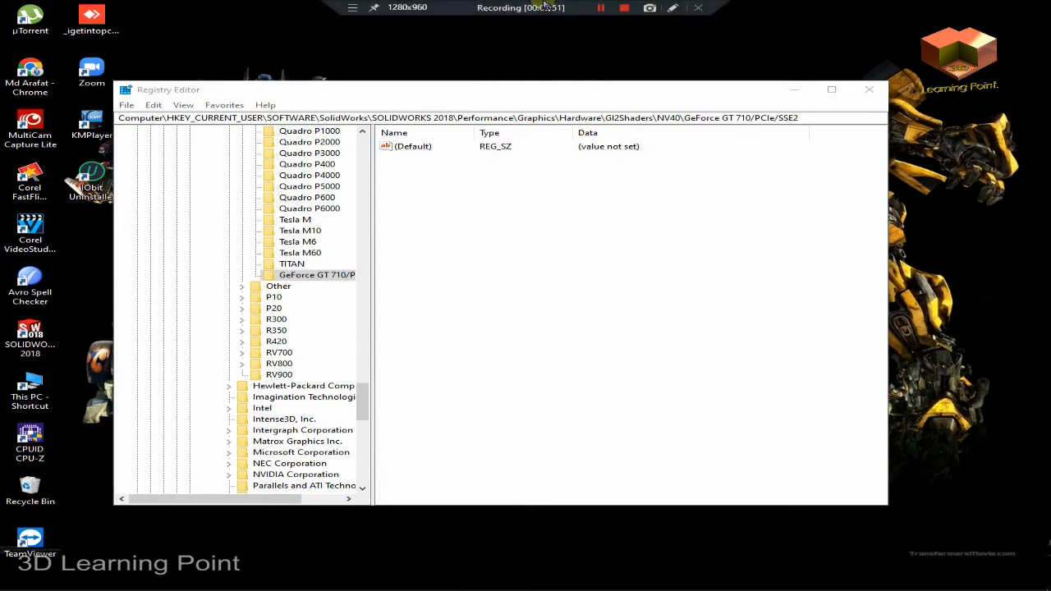
# Step: Add a DWORD (32-bit) value named workarounds to the GeForce GT 710/PCIe/SSE2 key
pyautogui.rightClick(414, 179)
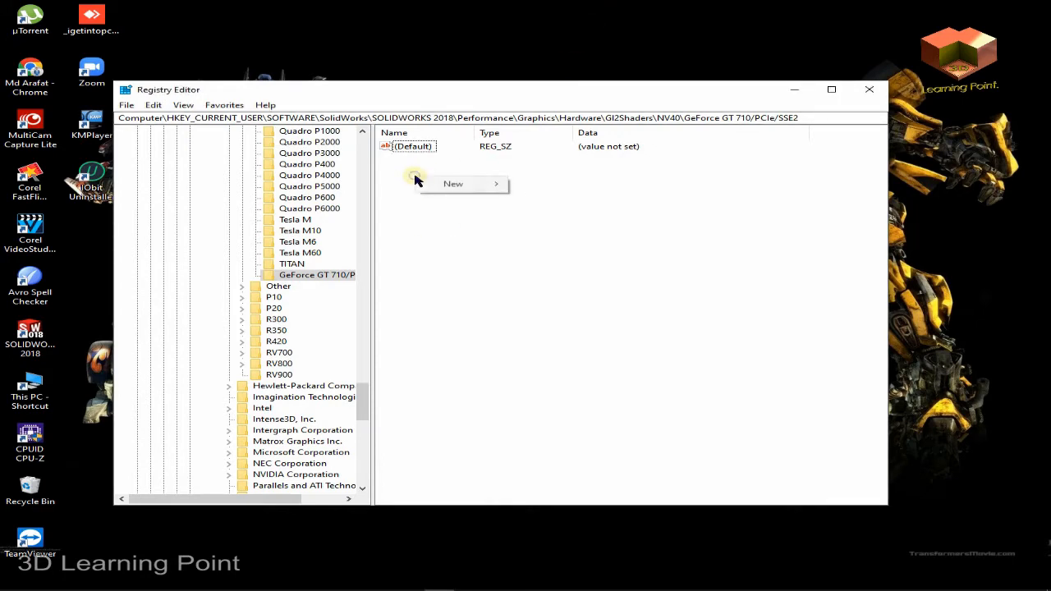
pyautogui.moveTo(453, 183)
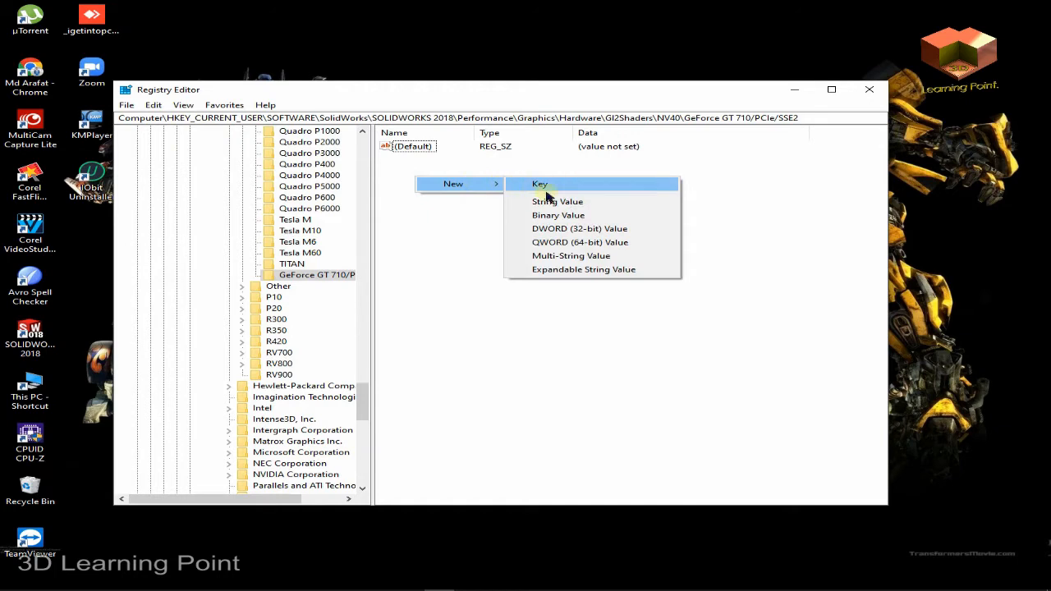
pyautogui.click(572, 235)
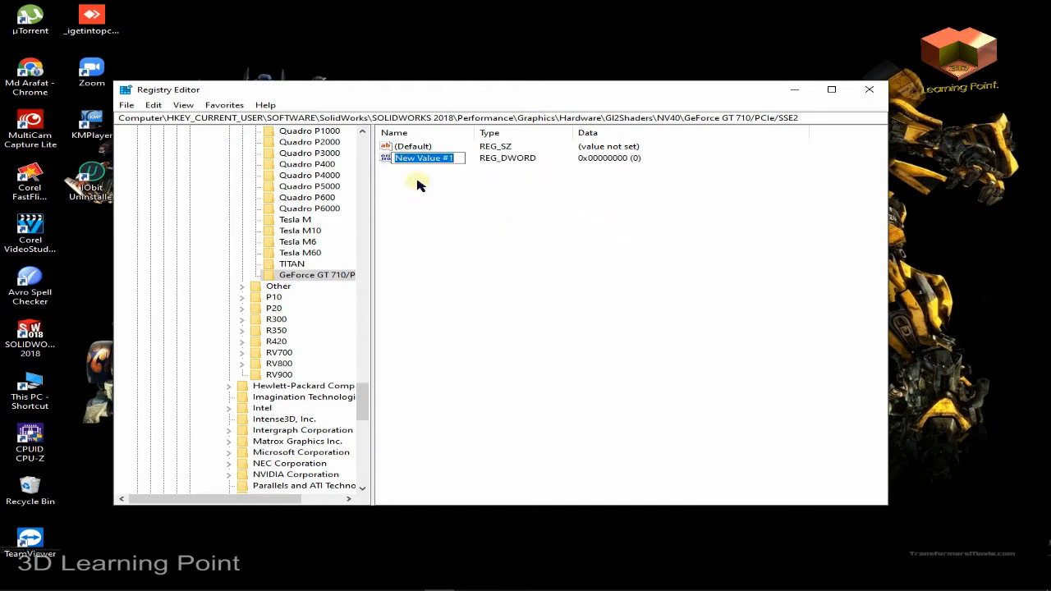
pyautogui.write('workarounds')
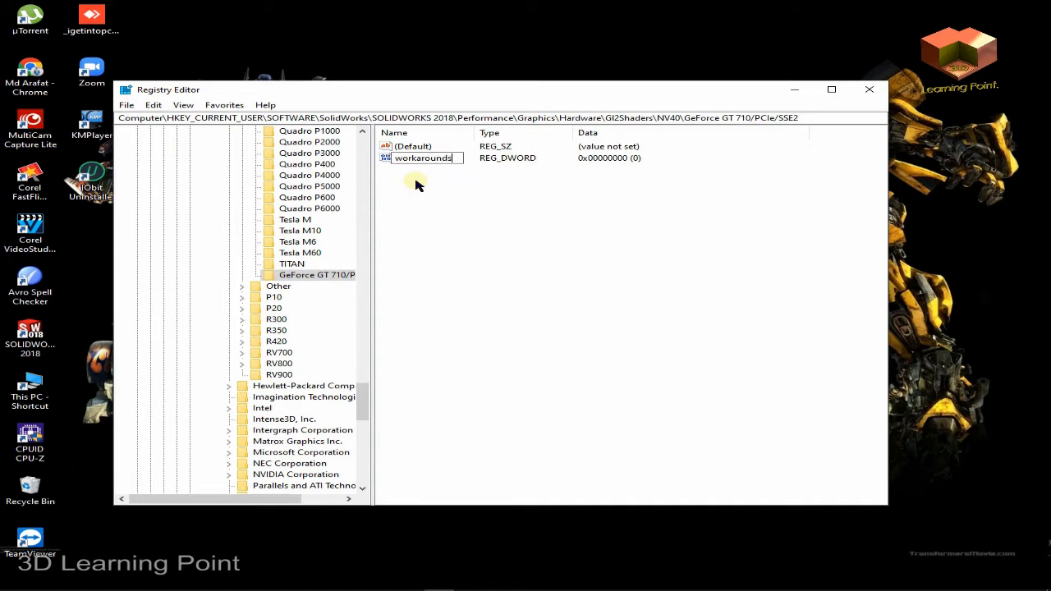
pyautogui.press('Return')
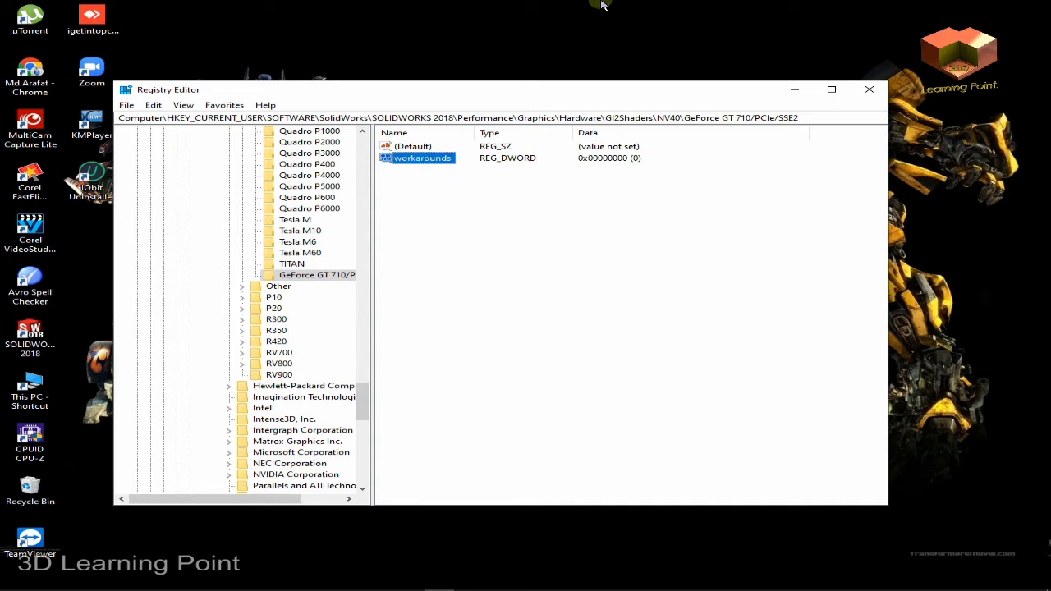
# Step: Set the value data of workarounds to 30408 in hexadecimal base
pyautogui.doubleClick(420, 159)
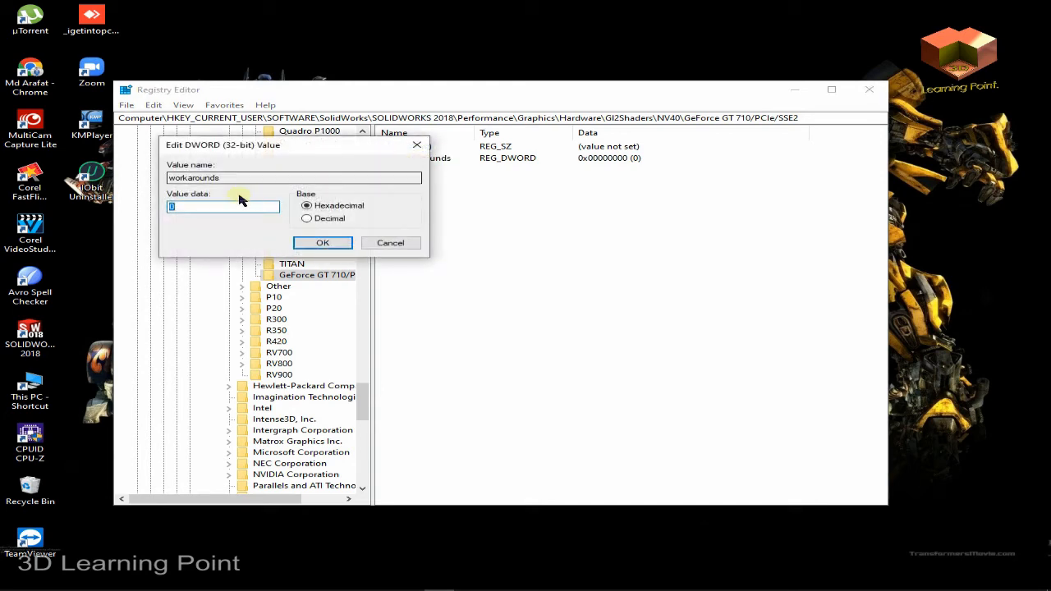
pyautogui.click(177, 178)
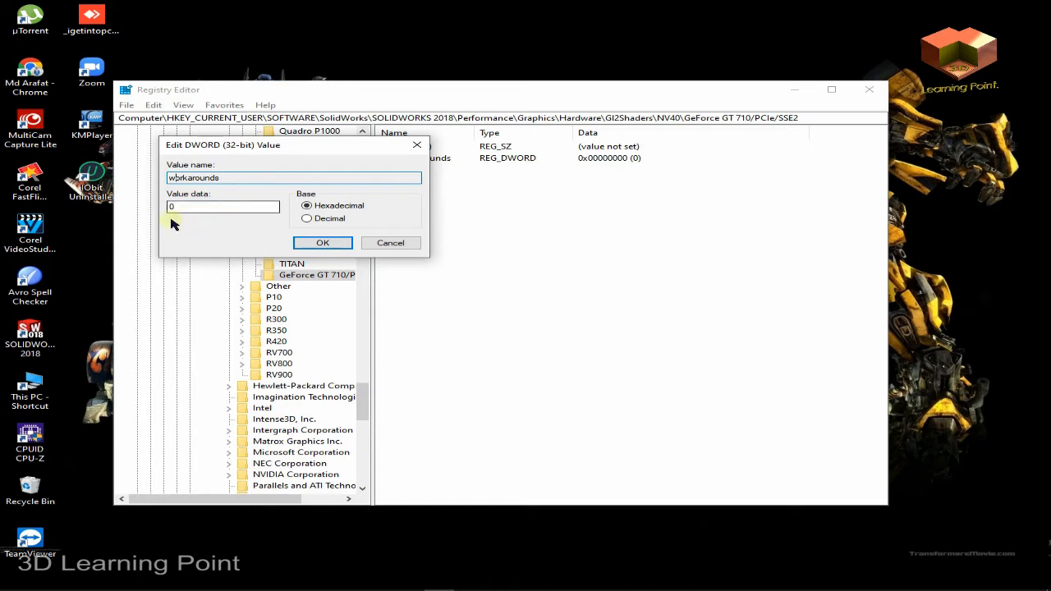
pyautogui.doubleClick(195, 207)
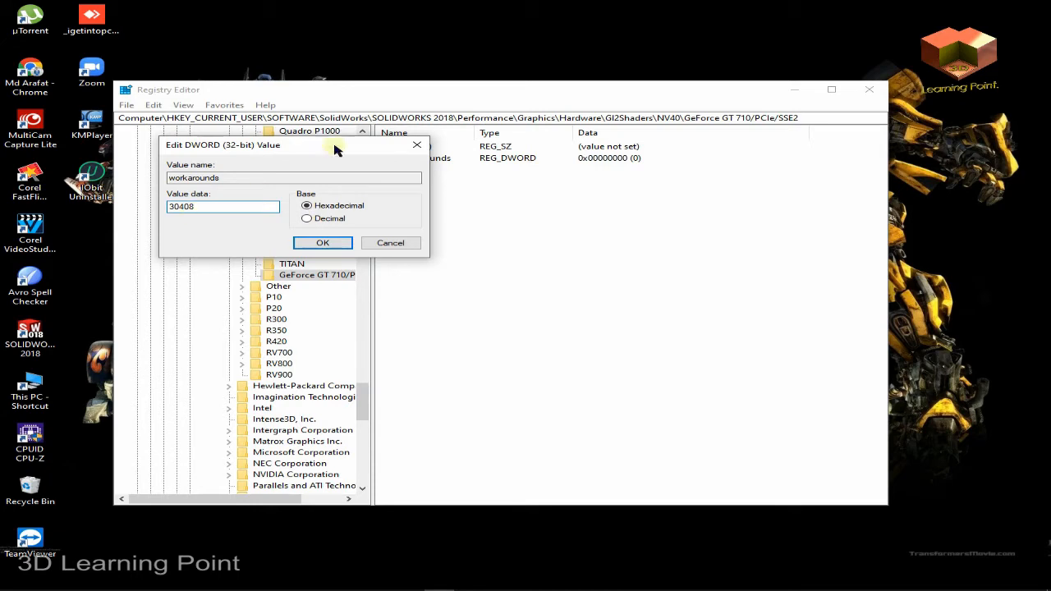
pyautogui.click(340, 241)
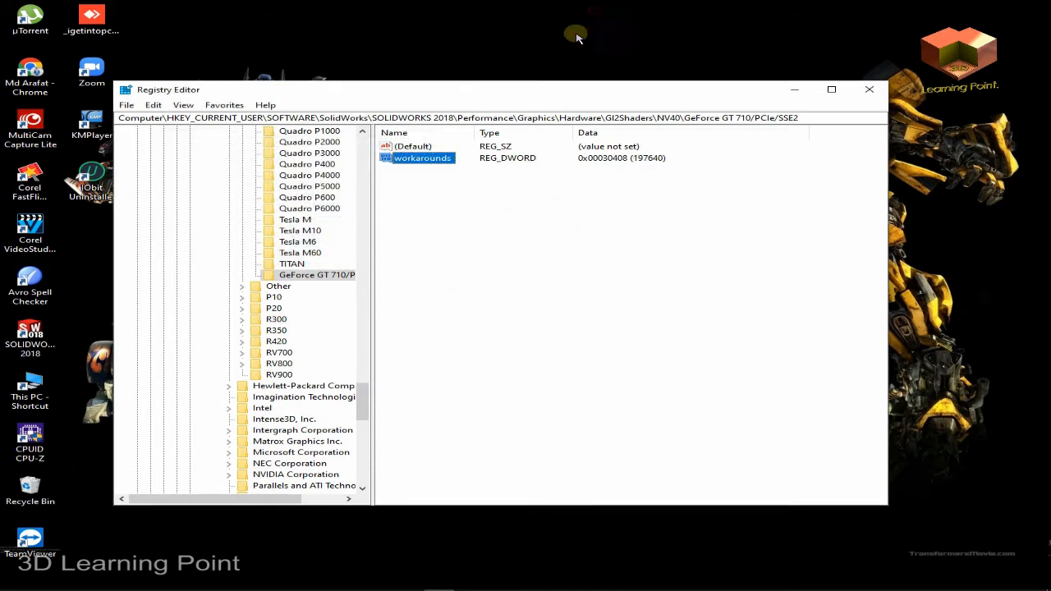
pyautogui.click(495, 214)
# Step: Try to rename the workarounds value to Workarounds with a capital W
pyautogui.rightClick(405, 162)
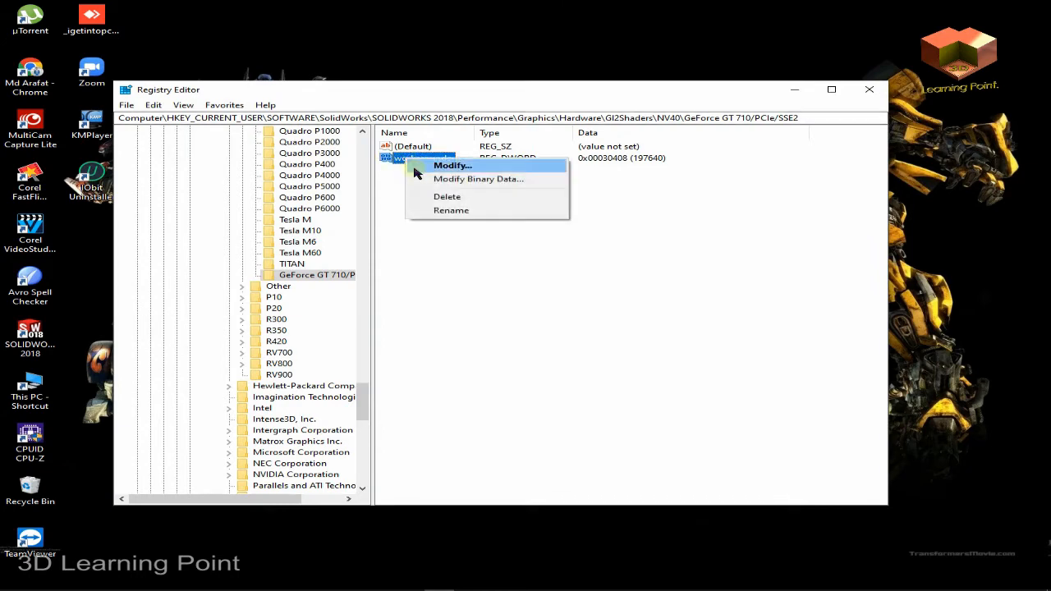
pyautogui.click(435, 210)
pyautogui.click(404, 162)
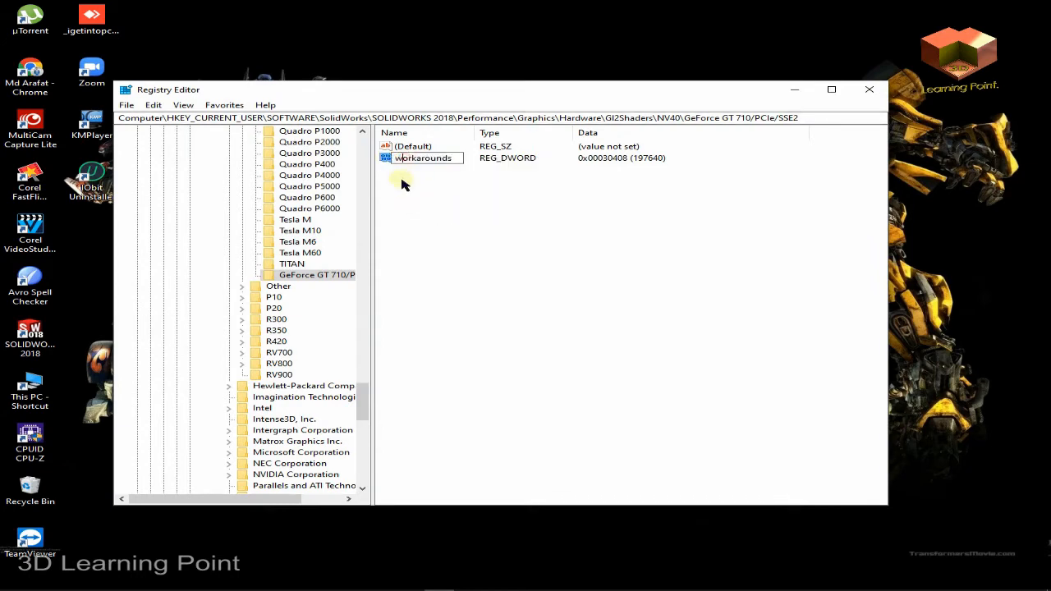
pyautogui.press('Return')
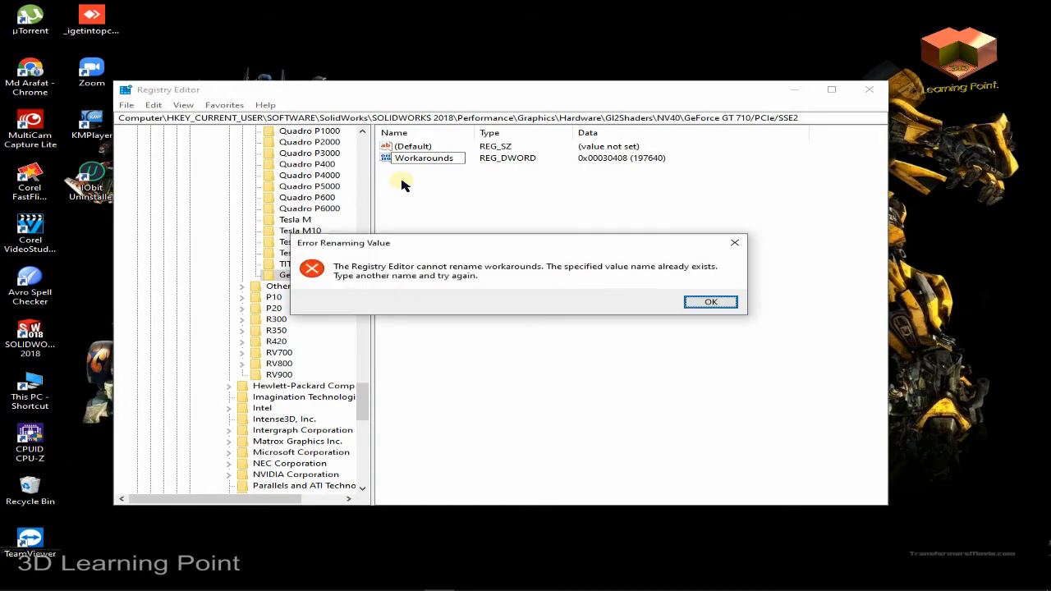
pyautogui.click(704, 302)
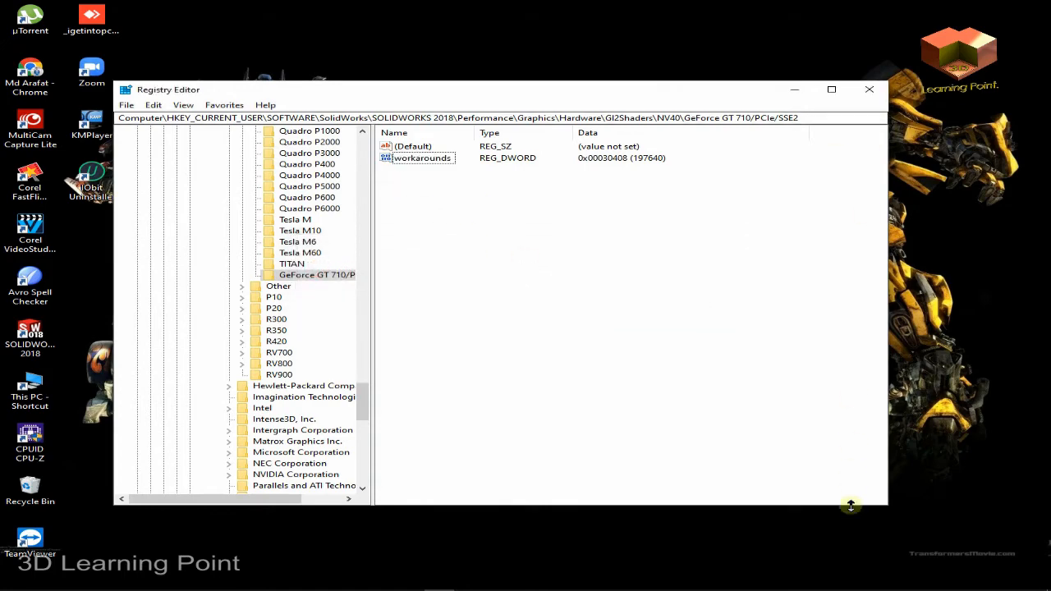
# Step: Close the Registry Editor, switch to SOLIDWORKS and check the display options in the kratch part's view settings
pyautogui.click(869, 89)
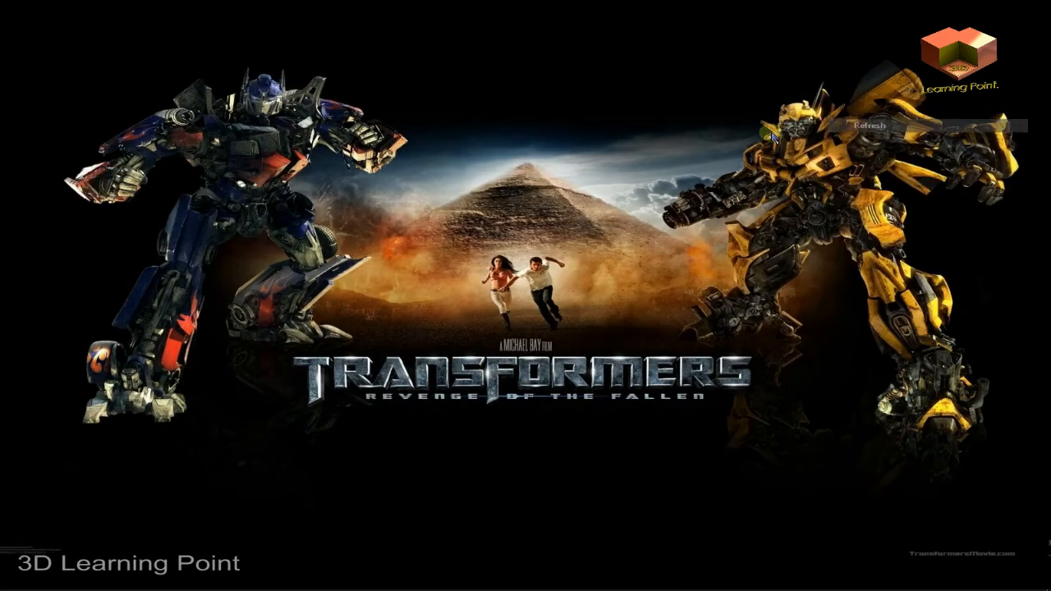
pyautogui.moveTo(378, 581)
pyautogui.click(535, 512)
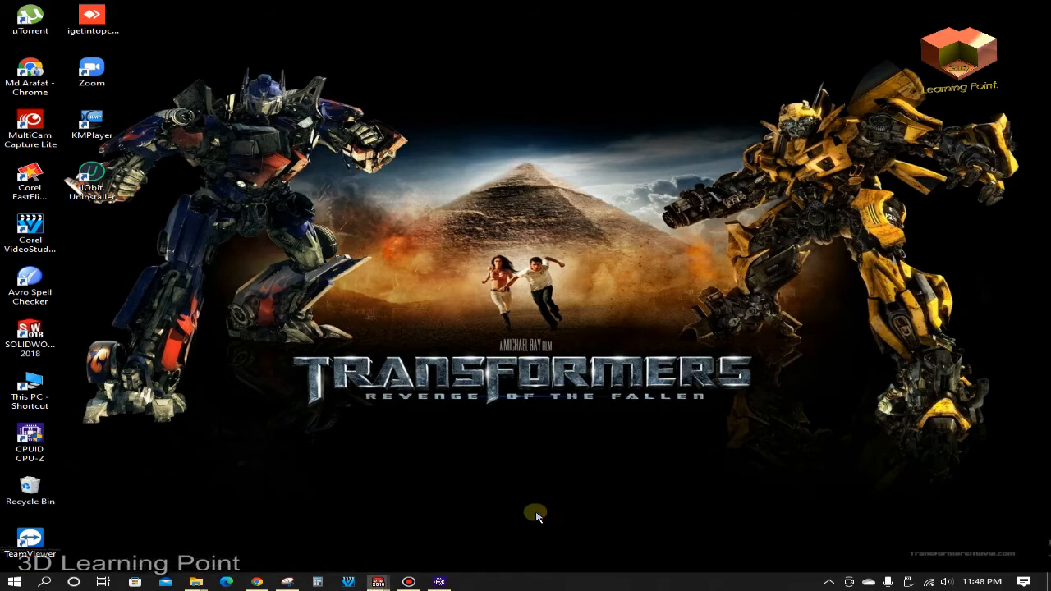
pyautogui.click(766, 96)
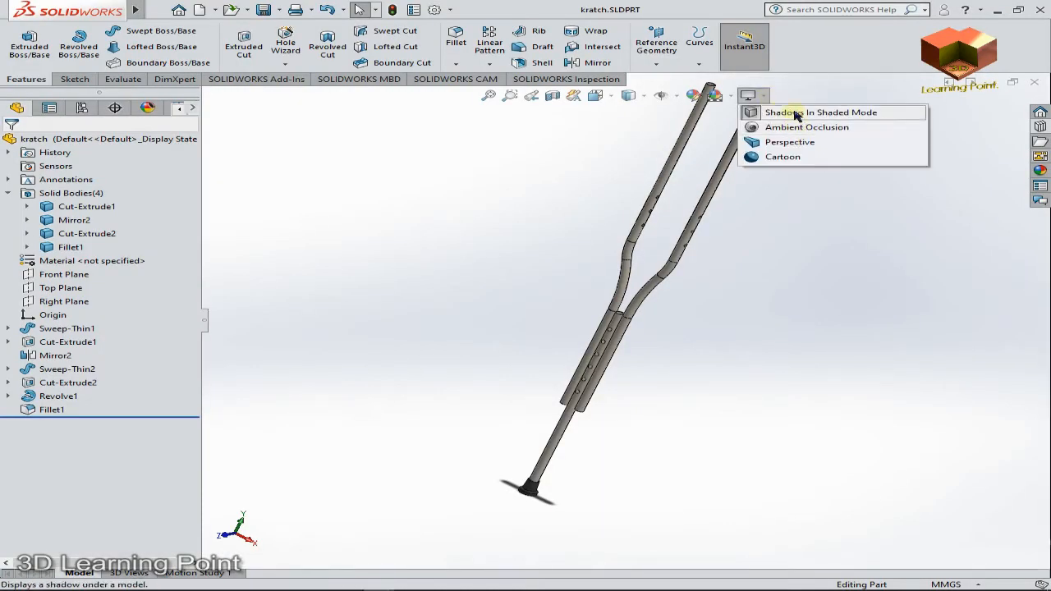
# Step: Close SOLIDWORKS, saving all modified documents, and refresh the desktop
pyautogui.click(1039, 10)
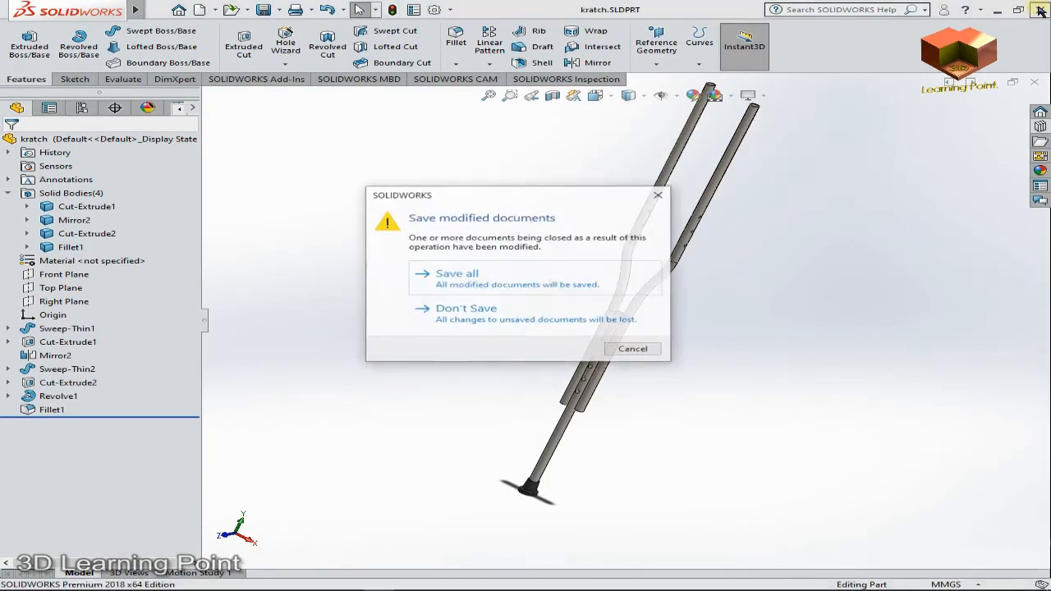
pyautogui.click(488, 279)
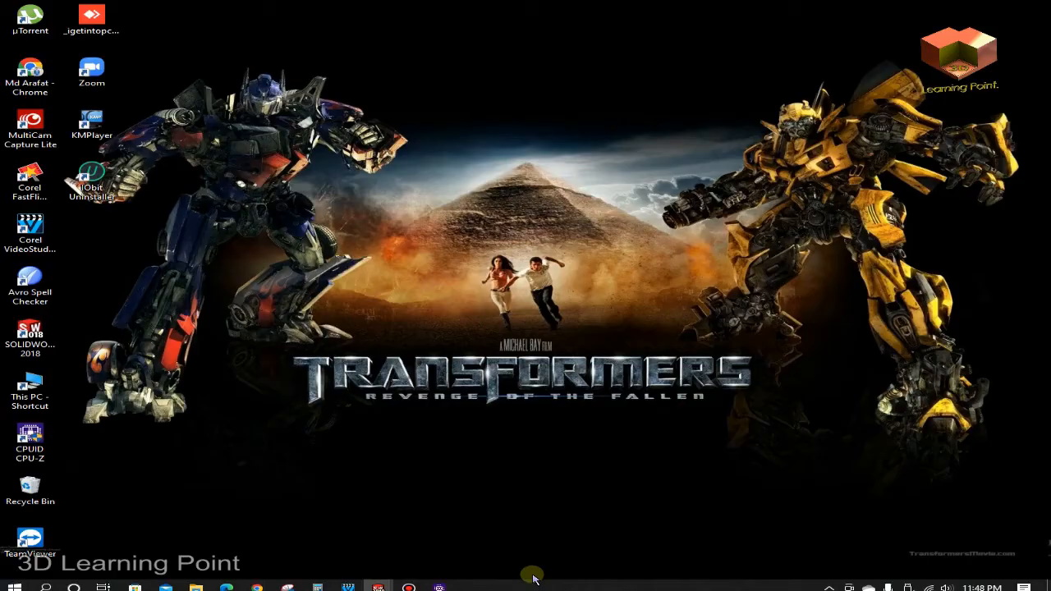
pyautogui.rightClick(542, 197)
pyautogui.click(585, 230)
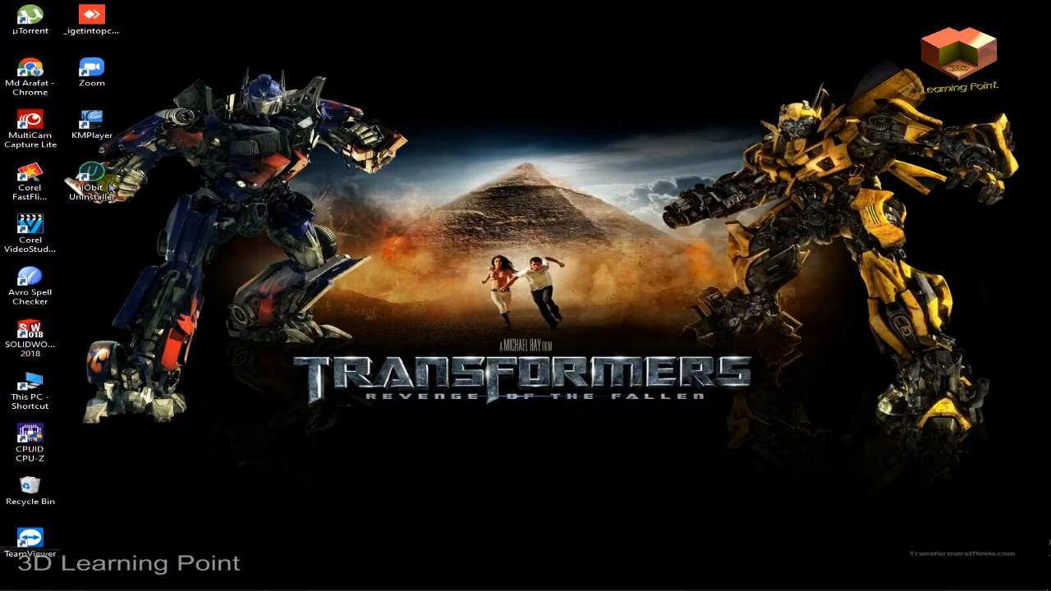
# Step: Restart SOLIDWORKS 2018 and reopen the recent document kratch.SLDPRT
pyautogui.click(30, 336)
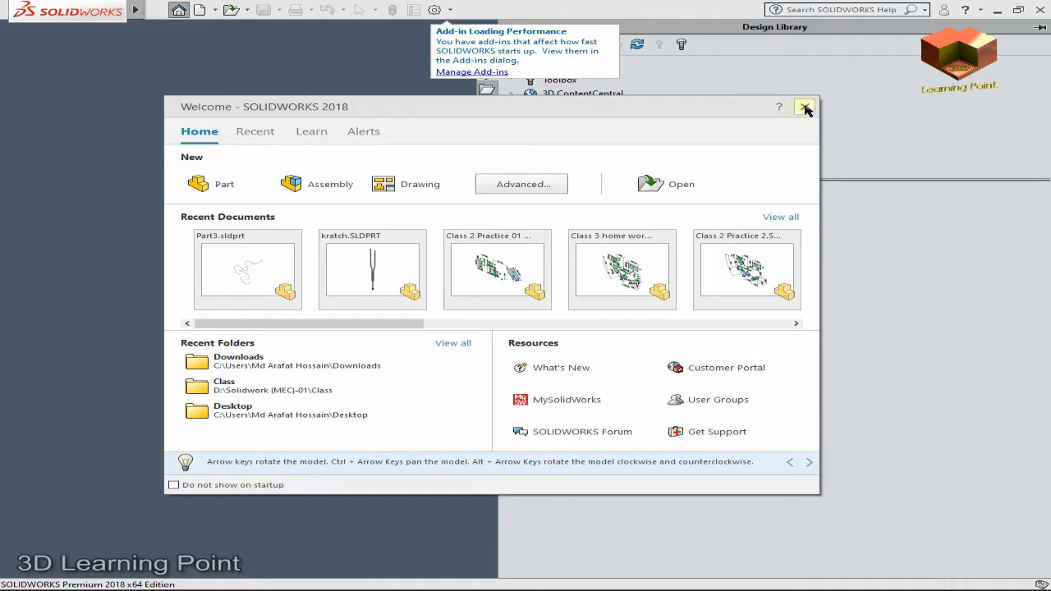
pyautogui.click(351, 279)
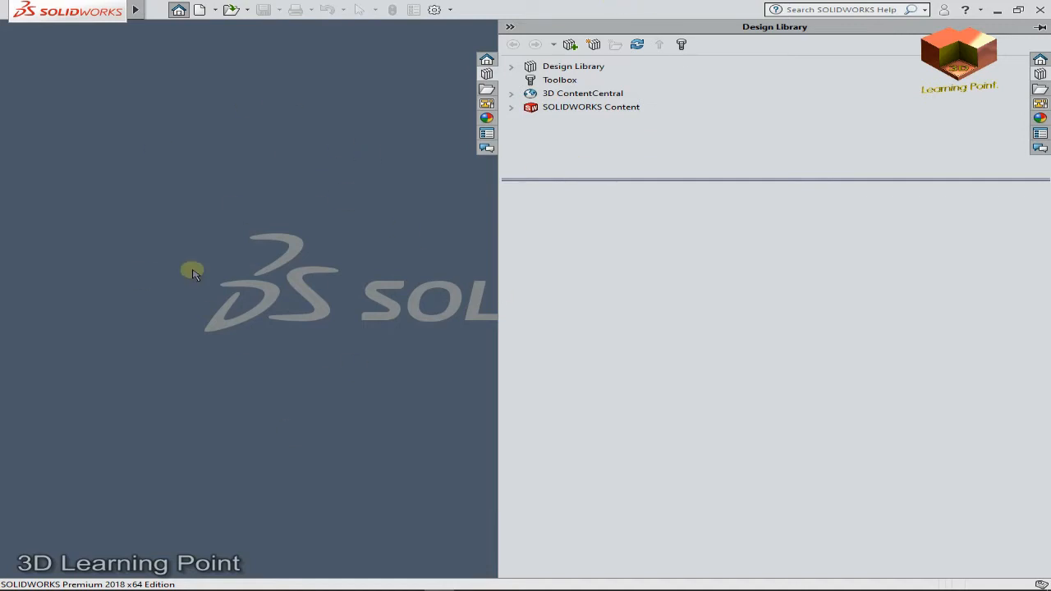
# Step: Run the tree command in Windows and check the kratch part's view settings for the RealView Graphics option
pyautogui.press('super+r')
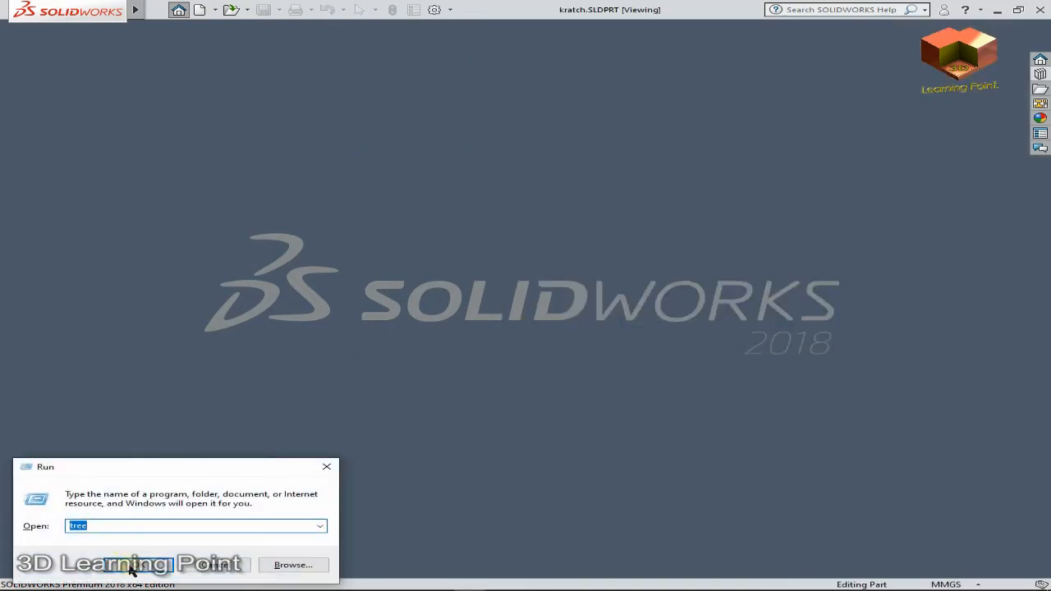
pyautogui.click(131, 566)
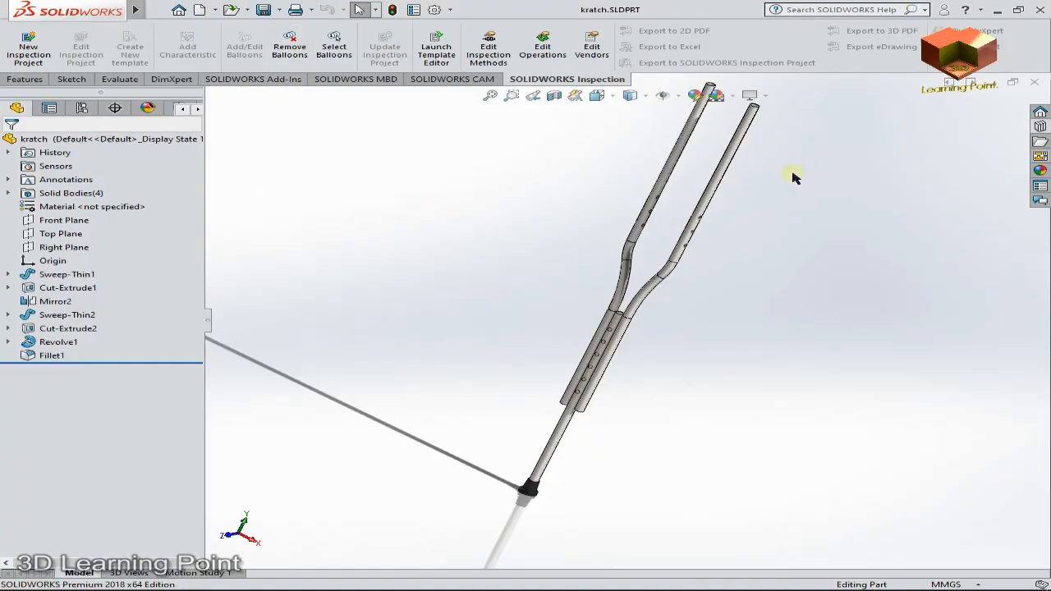
pyautogui.click(750, 95)
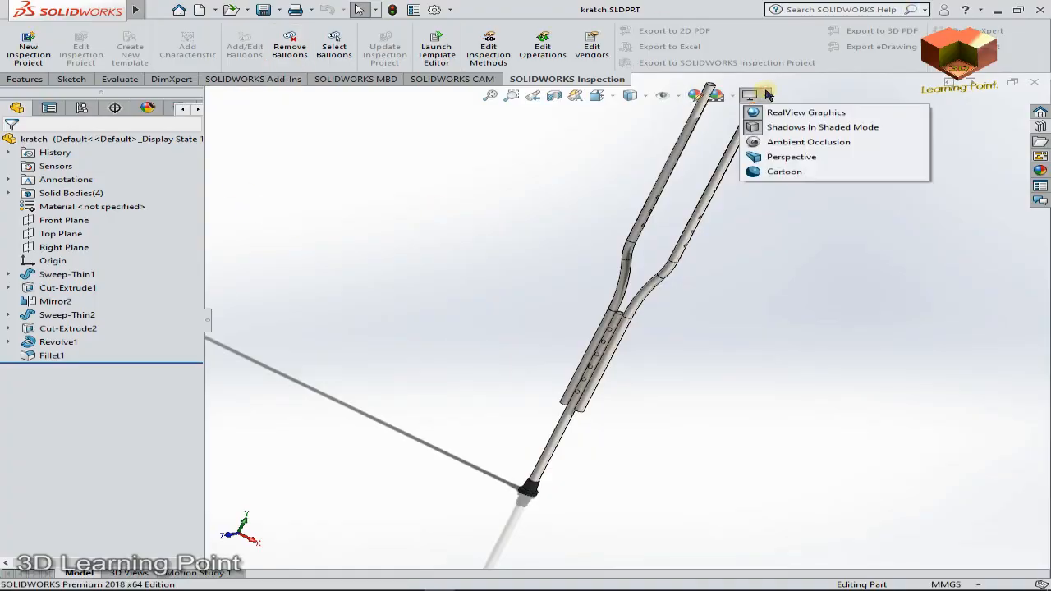
# Step: Turn RealView Graphics off and on again for the kratch part, inspecting the crutch's rendering in each state
pyautogui.click(808, 115)
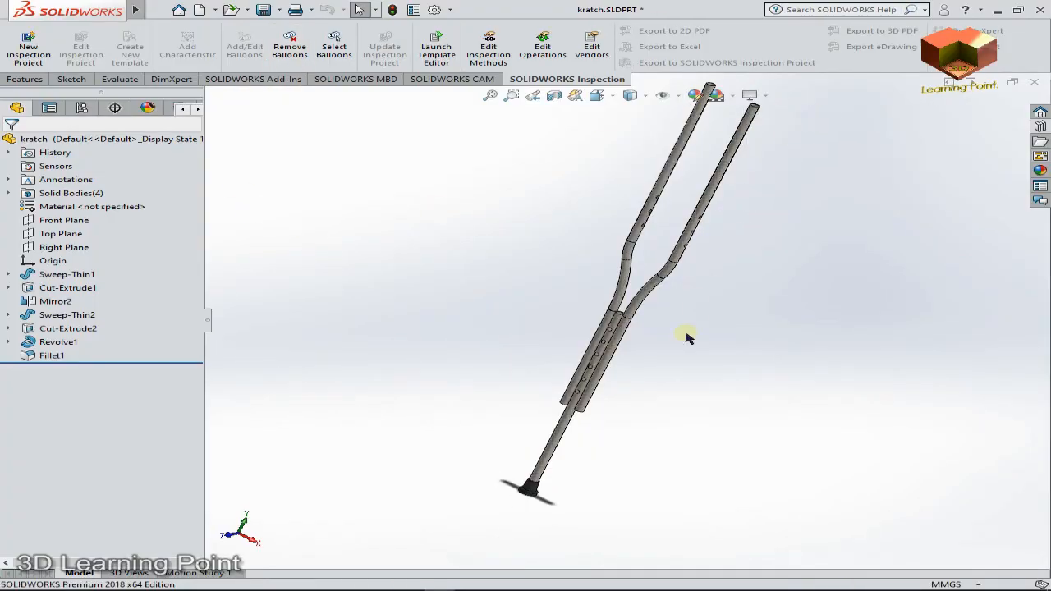
pyautogui.moveTo(686, 337); pyautogui.dragTo(542, 273)
pyautogui.scroll(-4, 664, 280)
pyautogui.moveTo(621, 287); pyautogui.dragTo(445, 312)
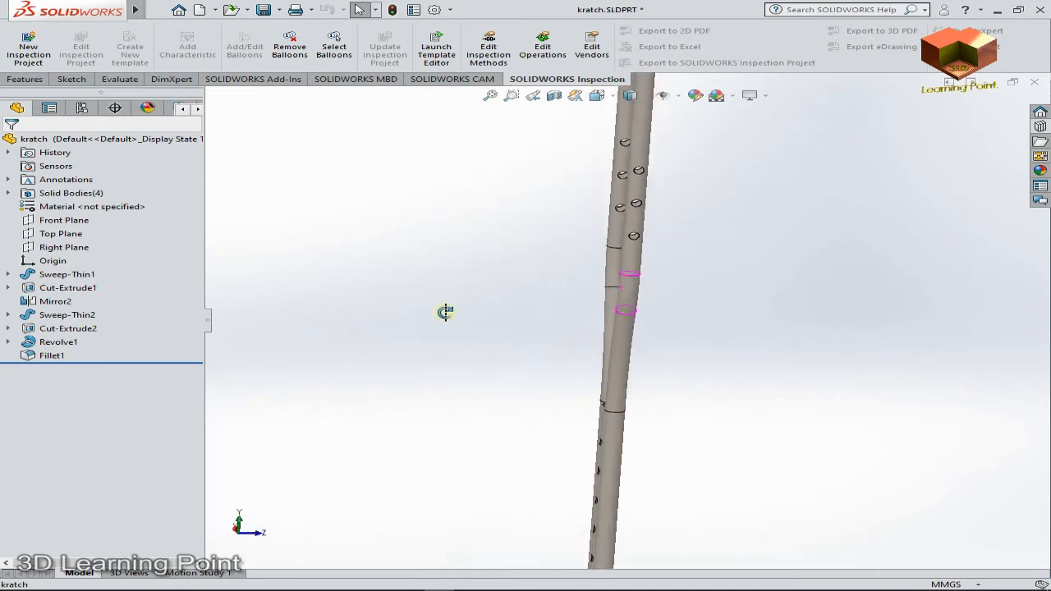
pyautogui.click(764, 96)
pyautogui.click(771, 115)
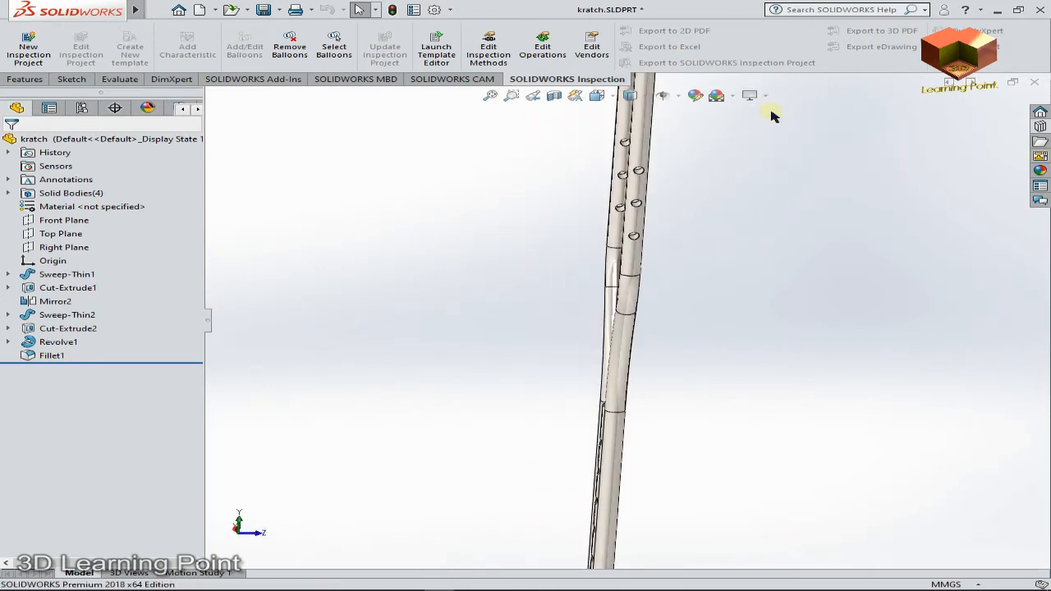
pyautogui.moveTo(629, 291); pyautogui.dragTo(726, 148)
pyautogui.scroll(-3, 504, 283)
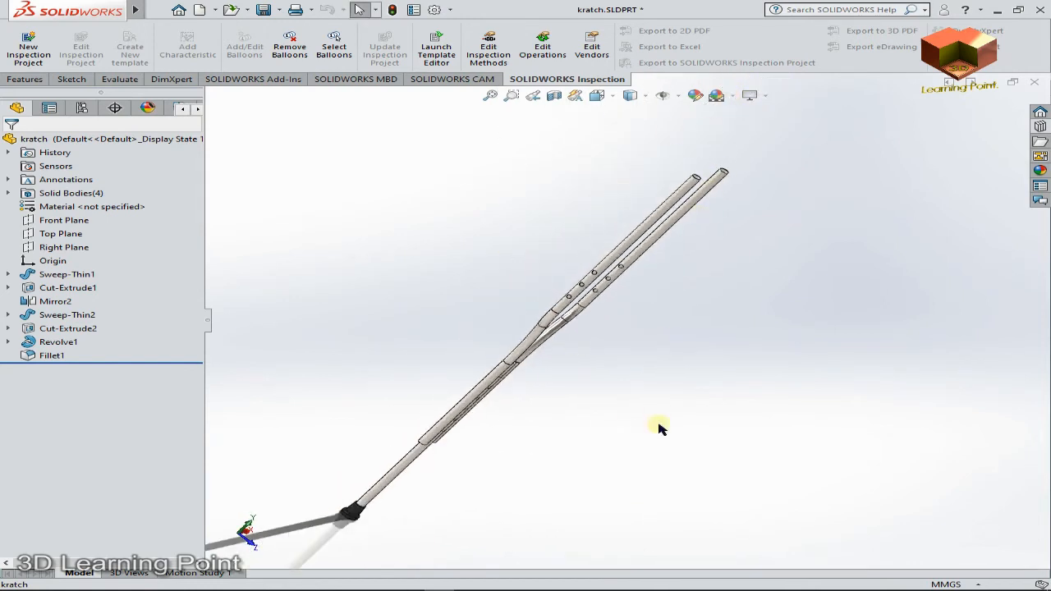
# Step: Run the tree command in Windows and apply the Plain White scene to the kratch part
pyautogui.press('super+r')
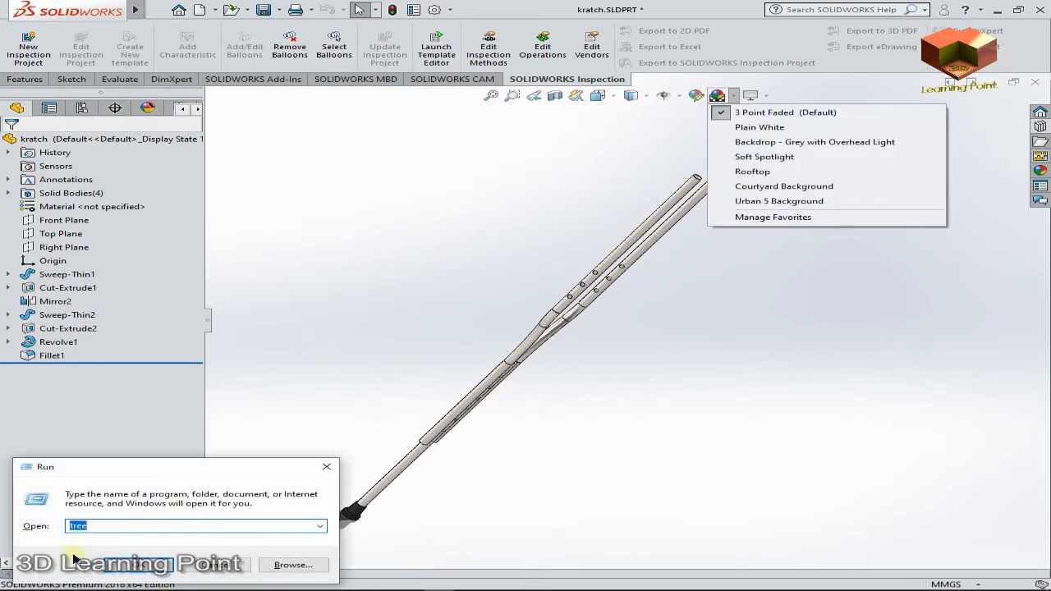
pyautogui.click(114, 564)
pyautogui.moveTo(748, 281); pyautogui.dragTo(703, 122)
pyautogui.click(733, 95)
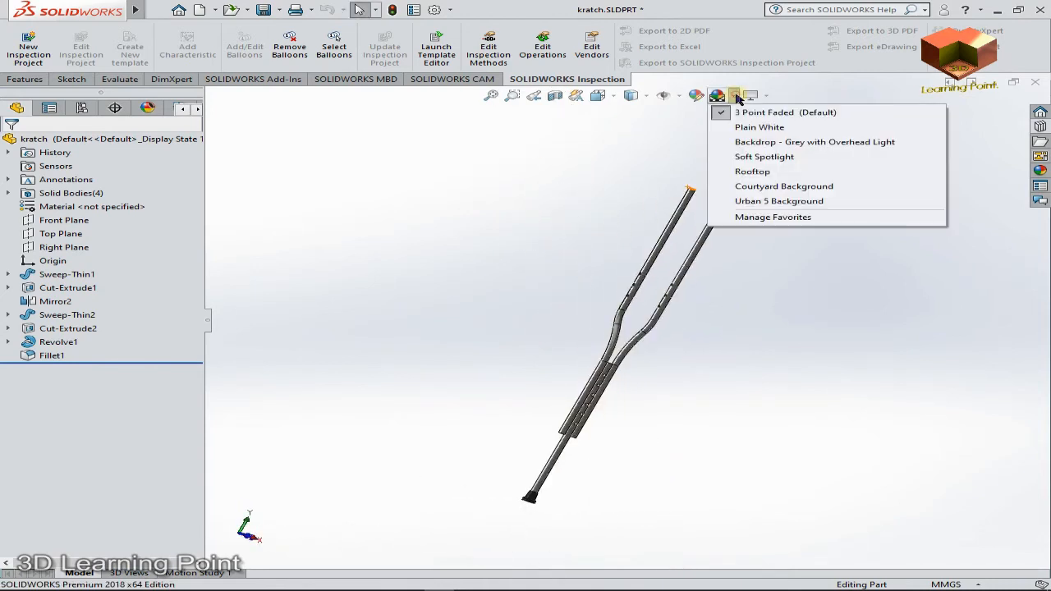
pyautogui.click(747, 128)
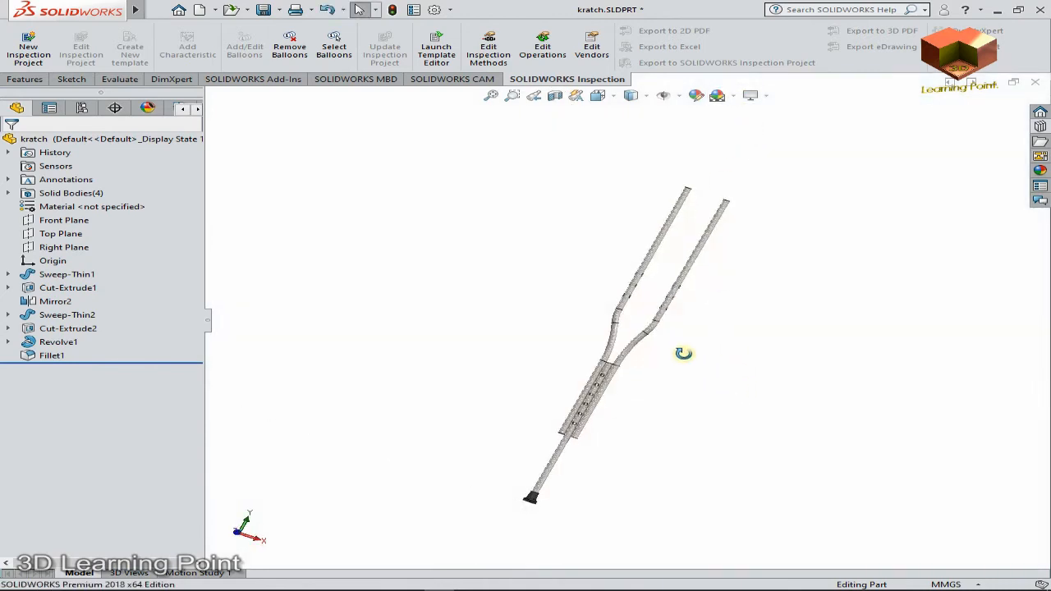
pyautogui.moveTo(683, 353); pyautogui.dragTo(478, 369)
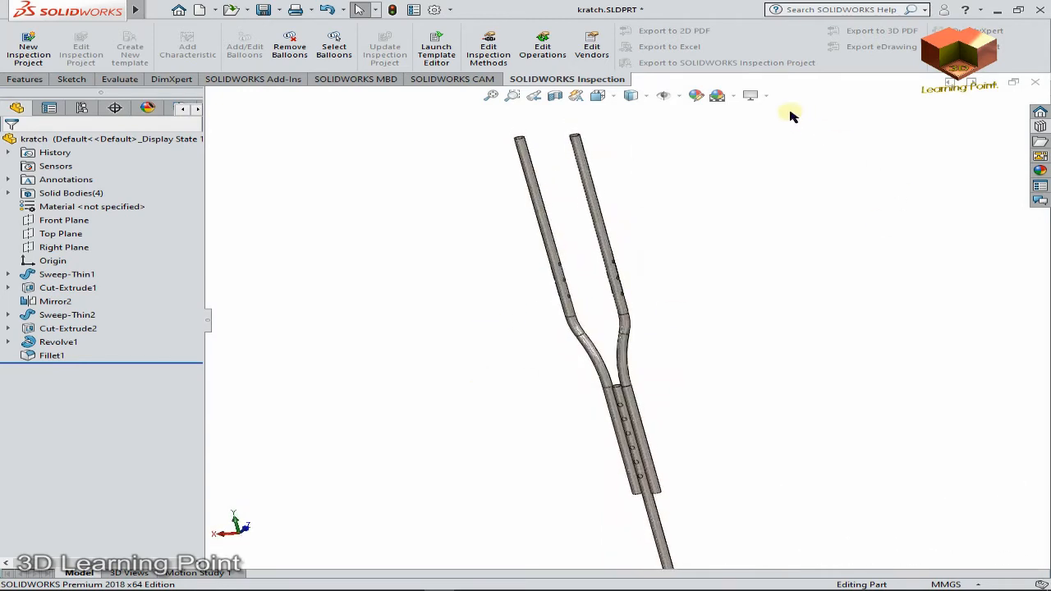
# Step: Turn on Ambient Occlusion in the kratch part's view settings and inspect the shaded crutch
pyautogui.click(750, 96)
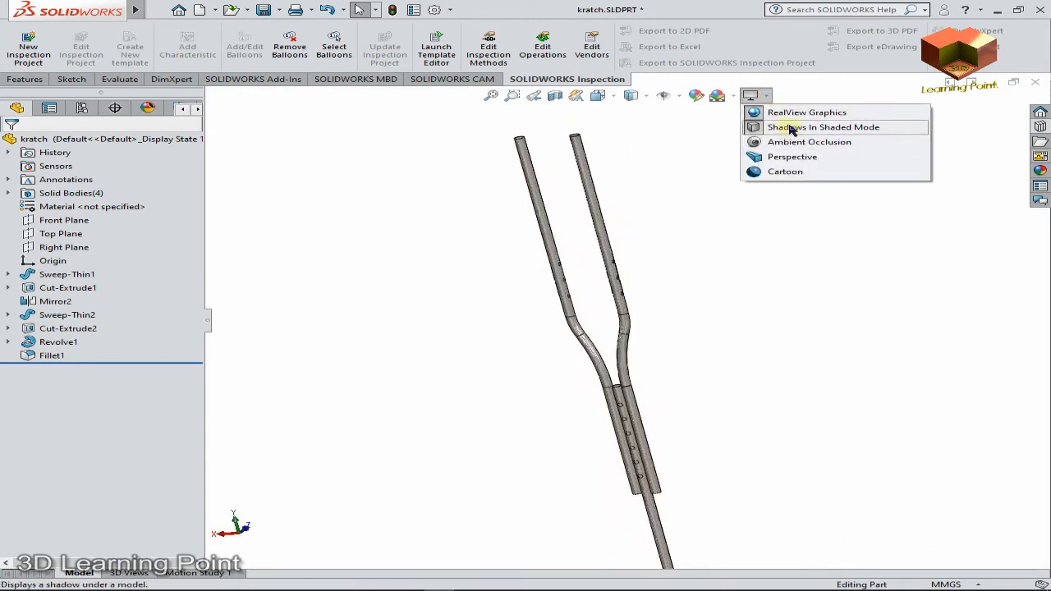
pyautogui.click(751, 141)
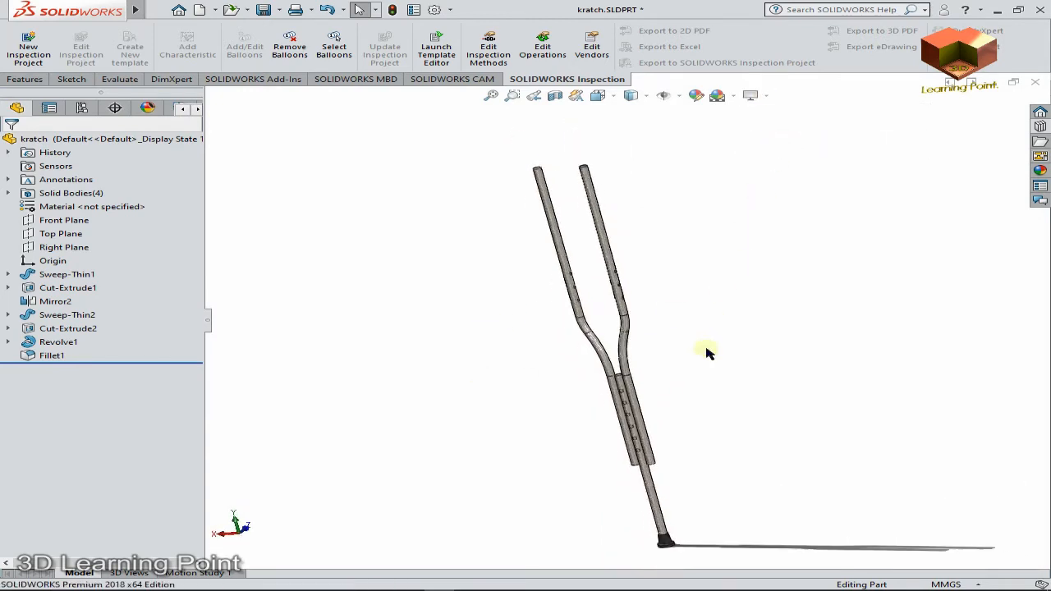
pyautogui.moveTo(708, 351); pyautogui.dragTo(743, 117)
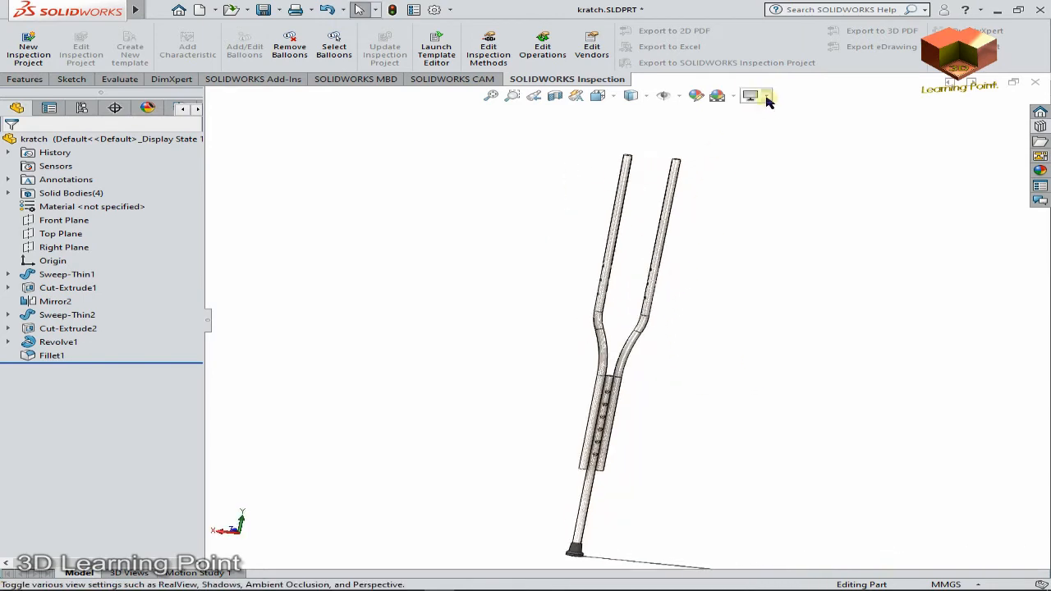
# Step: Apply the Soft Spotlight scene and inspect the crutch's tubes, rubber foot and shadow from several angles
pyautogui.click(733, 96)
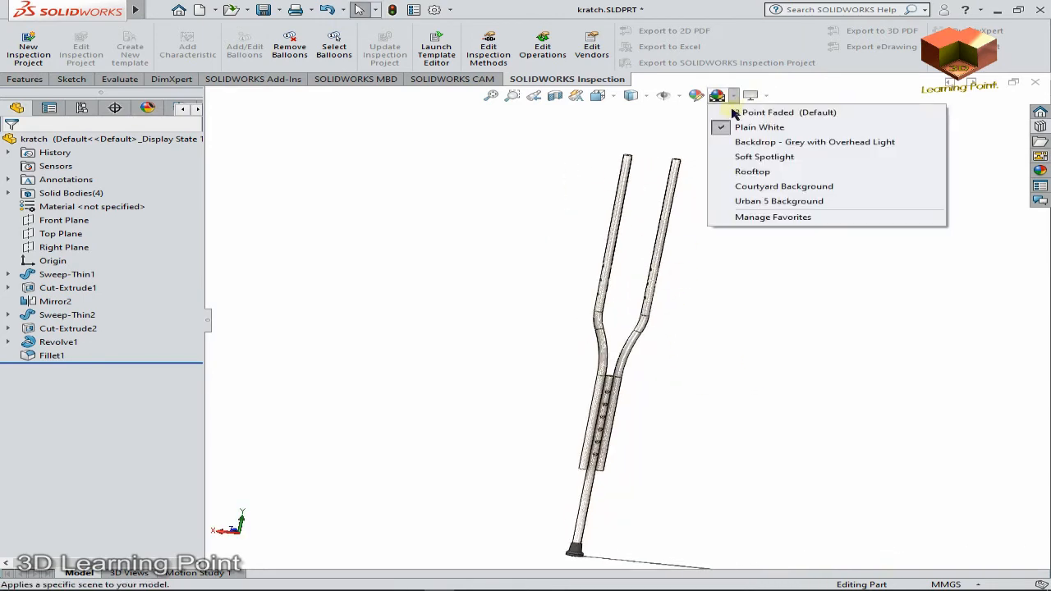
pyautogui.click(741, 157)
pyautogui.moveTo(696, 343); pyautogui.dragTo(445, 319)
pyautogui.scroll(-4, 620, 502)
pyautogui.scroll(3, 625, 479)
pyautogui.scroll(-6, 619, 452)
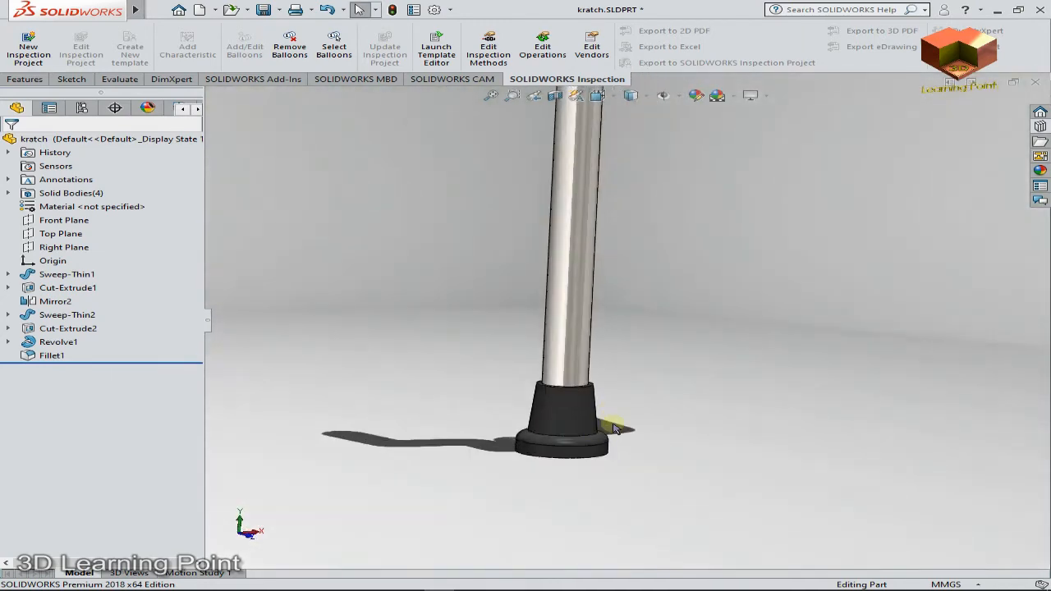
pyautogui.moveTo(575, 464); pyautogui.dragTo(604, 316)
pyautogui.scroll(2, 605, 316)
pyautogui.scroll(10, 648, 247)
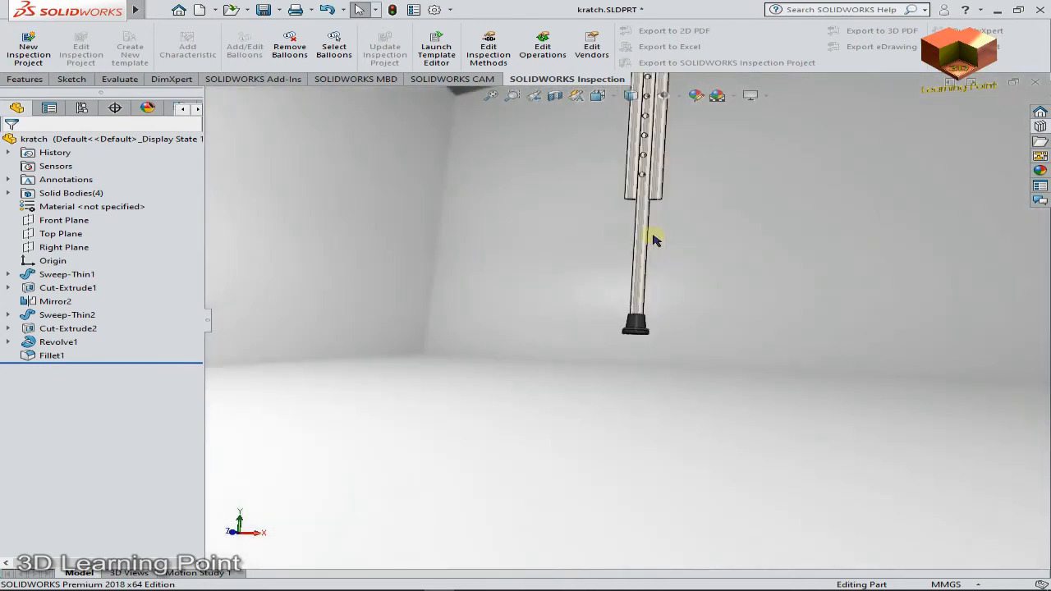
pyautogui.moveTo(652, 205); pyautogui.dragTo(558, 268)
pyautogui.moveTo(658, 257); pyautogui.dragTo(734, 287)
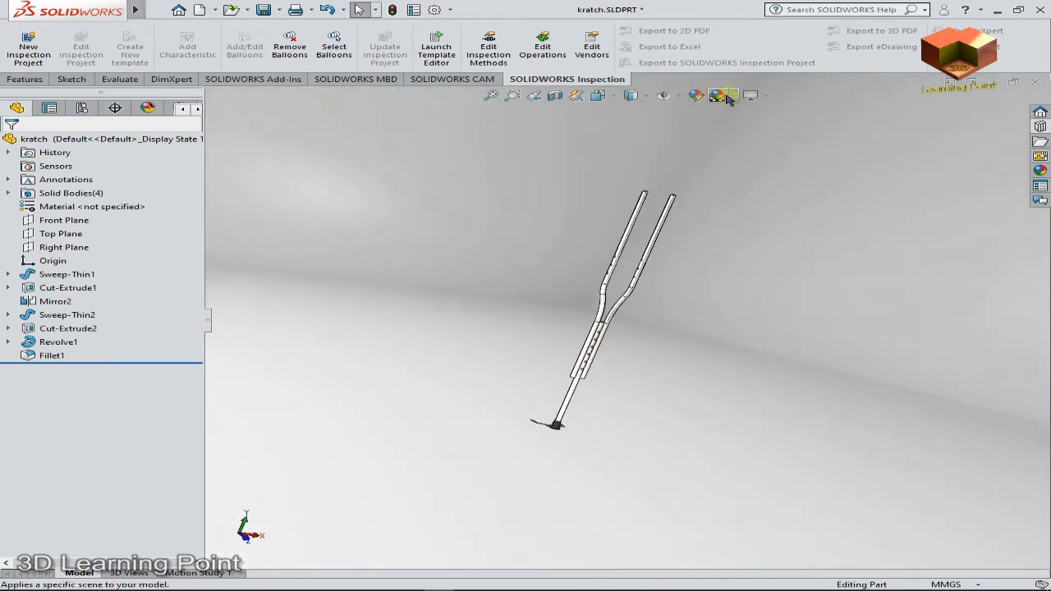
# Step: Switch the scene to the outdoor background with a building and asphalt ground, and inspect the crutch against it
pyautogui.click(714, 95)
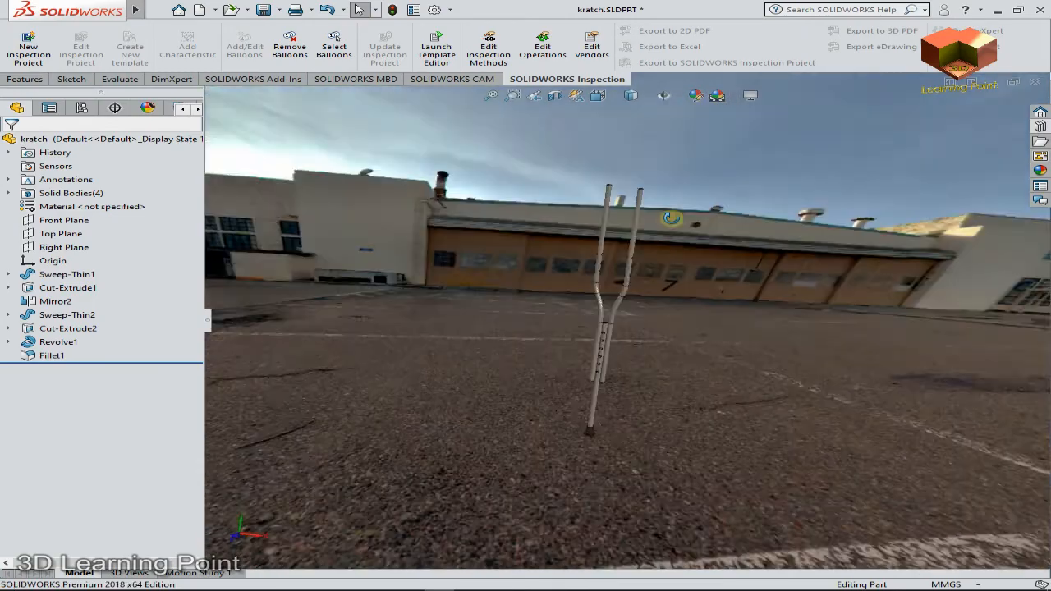
pyautogui.moveTo(671, 217); pyautogui.dragTo(532, 281)
pyautogui.scroll(-3, 675, 384)
pyautogui.moveTo(675, 383); pyautogui.dragTo(800, 261)
# Step: Show the crutch in the Right view, and set its view orientation to Isometric
pyautogui.hotkey('ctrl', '4')
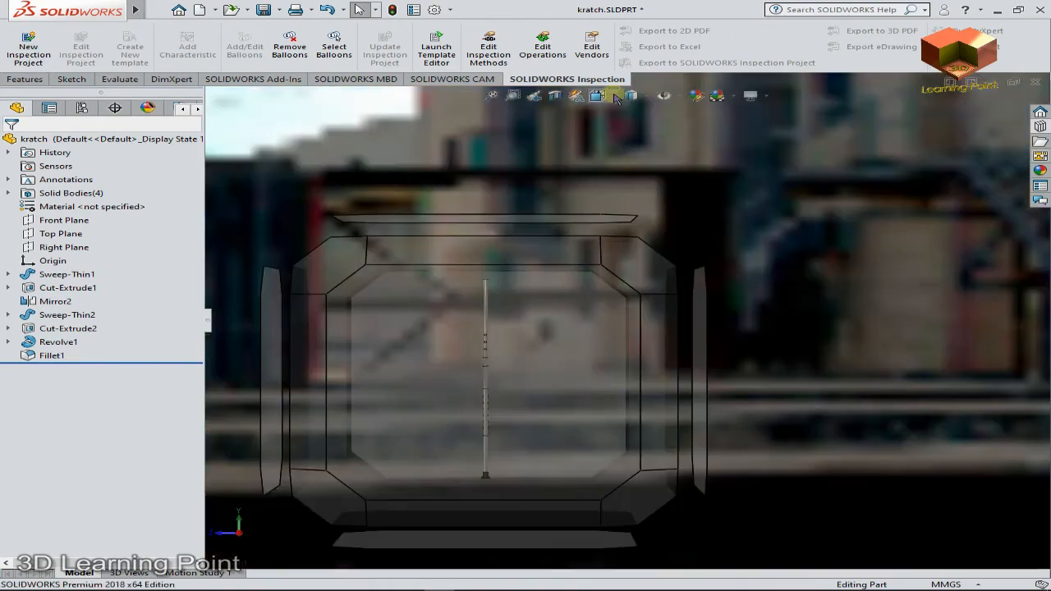
pyautogui.click(608, 96)
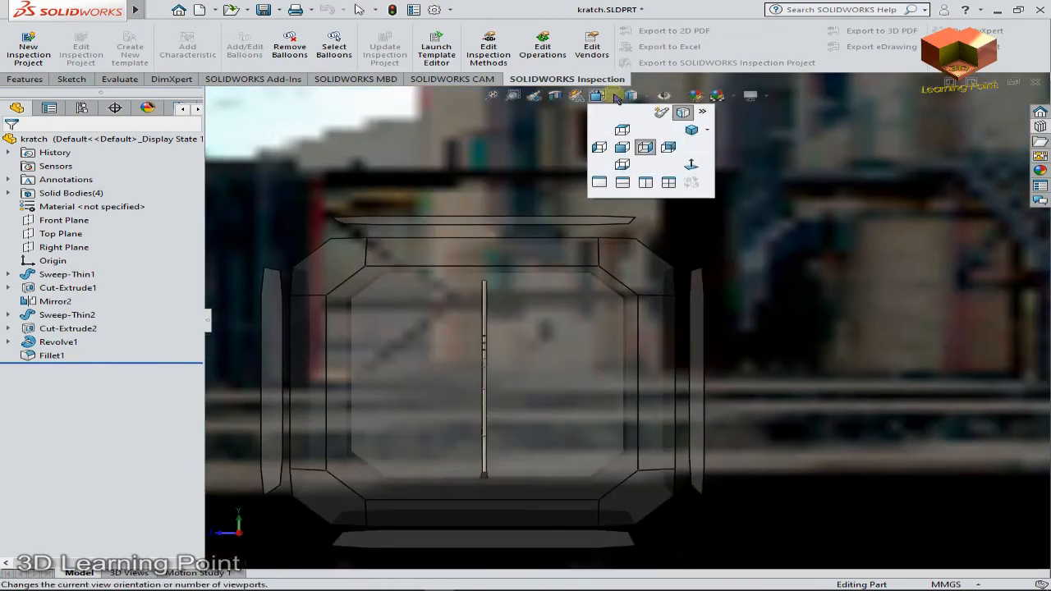
pyautogui.click(709, 131)
pyautogui.click(708, 147)
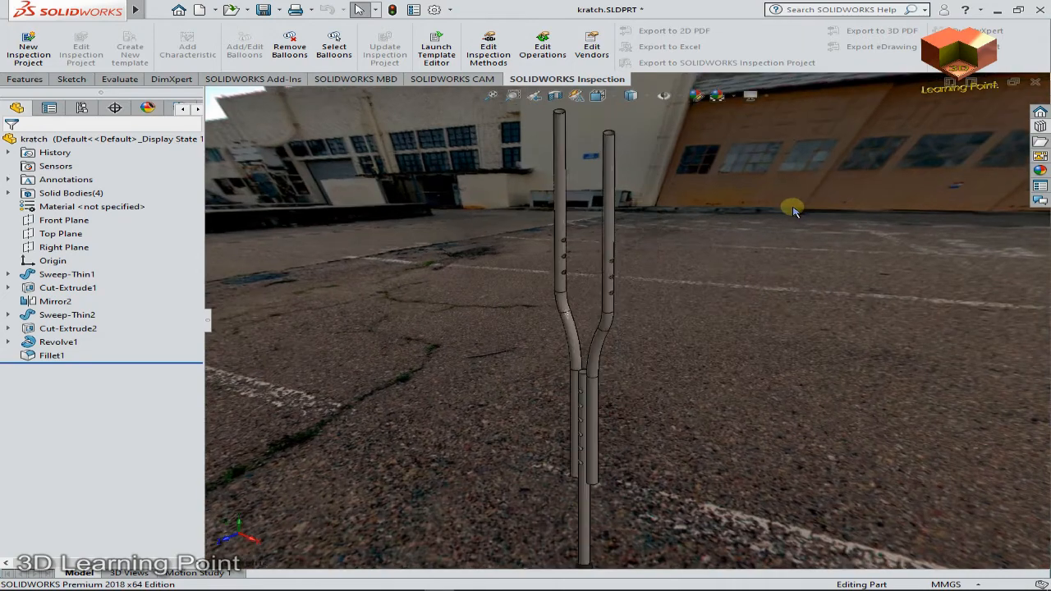
pyautogui.scroll(-1, 562, 381)
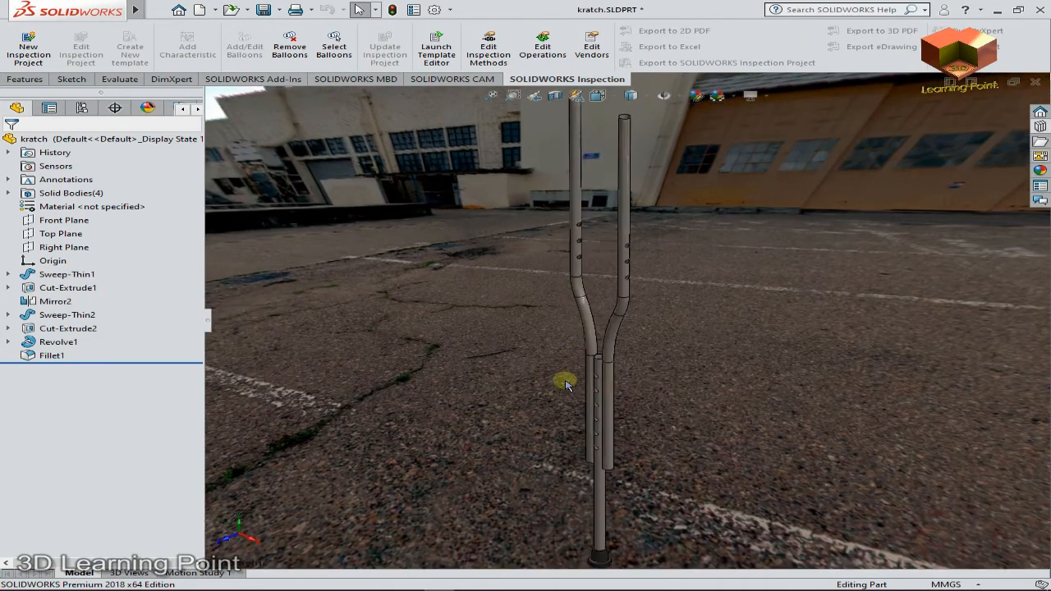
# Step: Cycle through the available scenes and settle on the one with the blue-violet gradient background
pyautogui.click(718, 96)
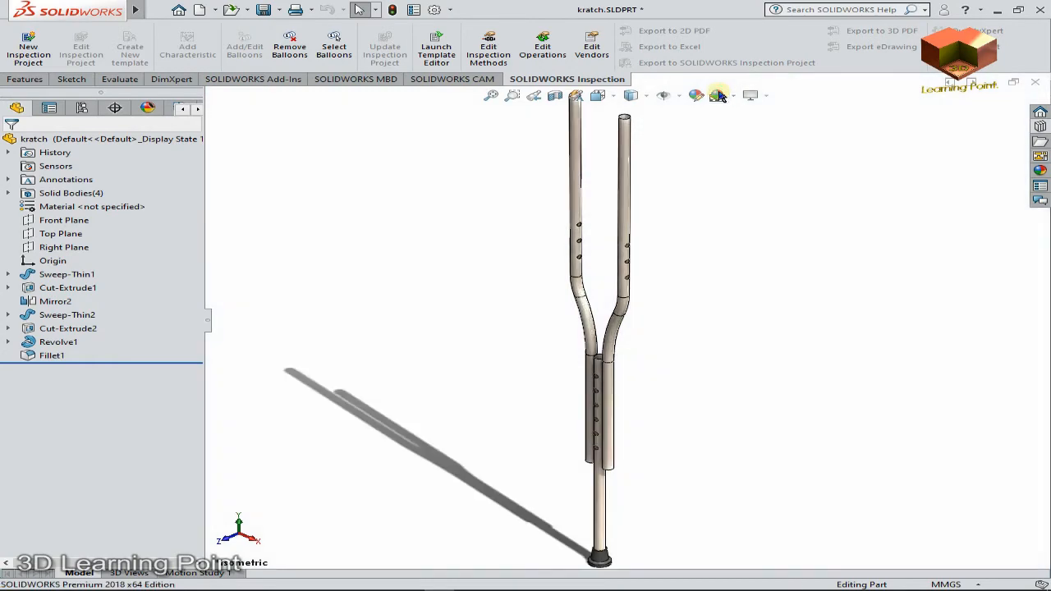
pyautogui.click(718, 96)
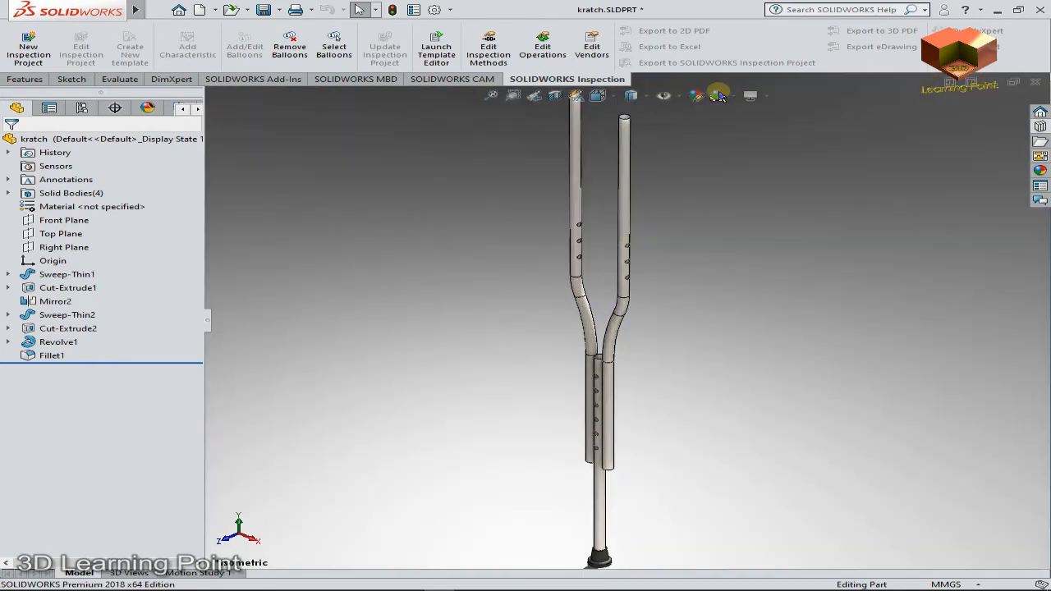
pyautogui.click(718, 96)
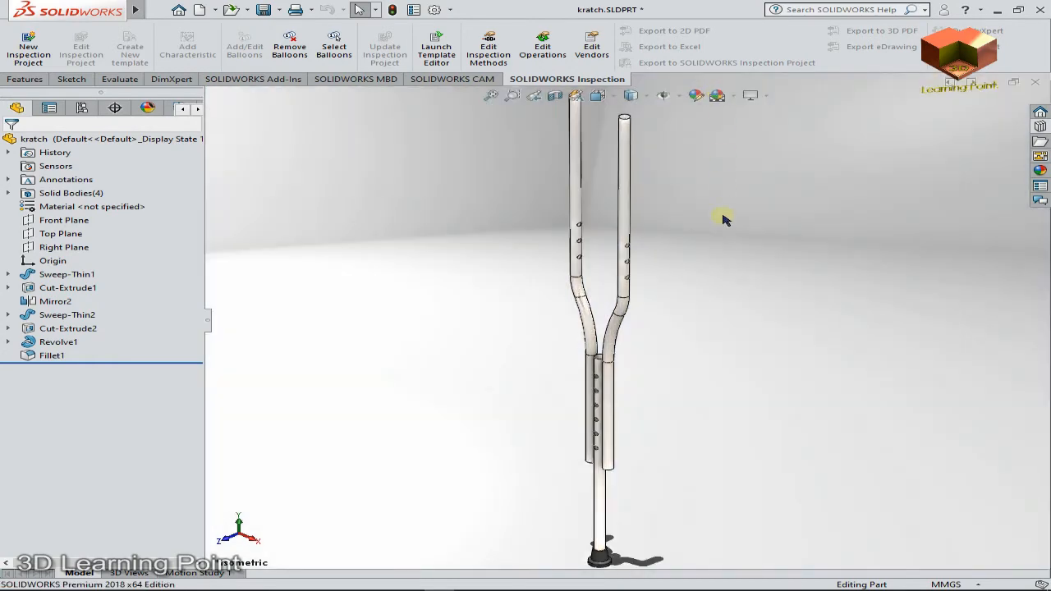
pyautogui.click(718, 96)
# Step: Turn off Ambient Occlusion and Shadows In Shaded Mode for the kratch part and inspect the crutch
pyautogui.click(766, 96)
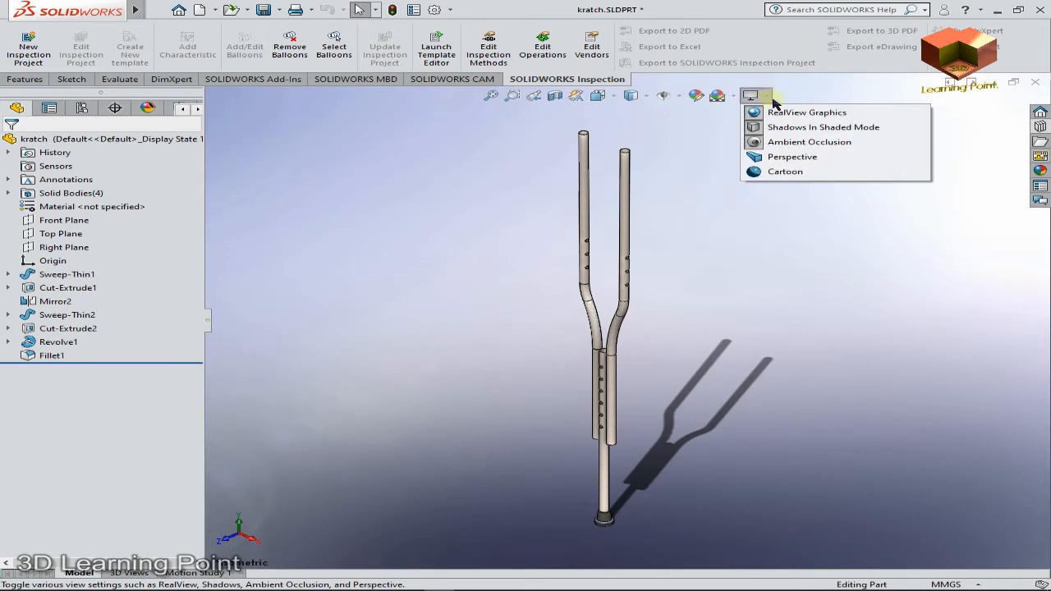
pyautogui.click(761, 144)
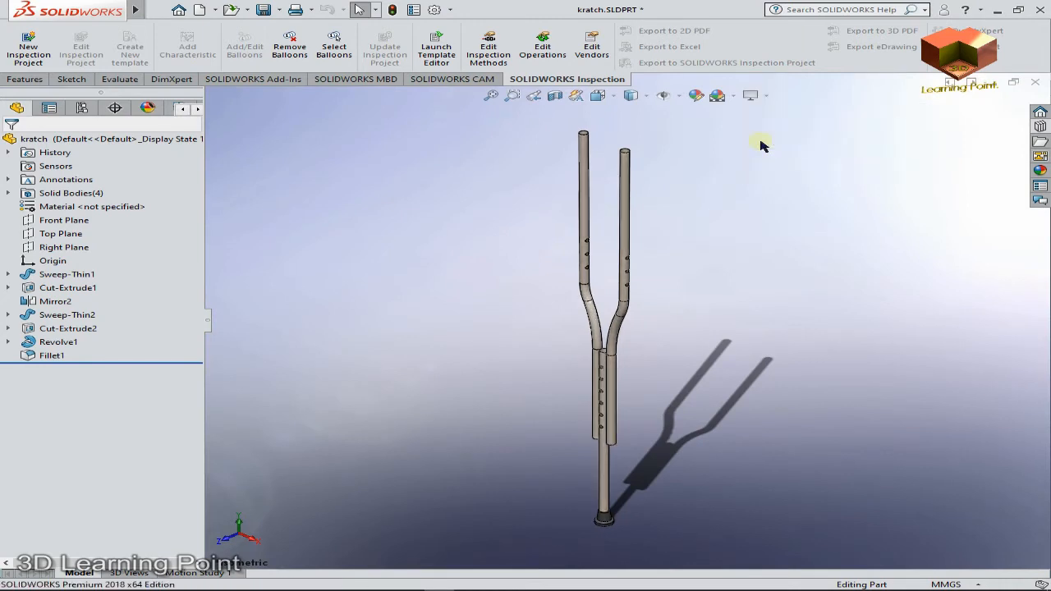
pyautogui.click(766, 96)
pyautogui.click(777, 129)
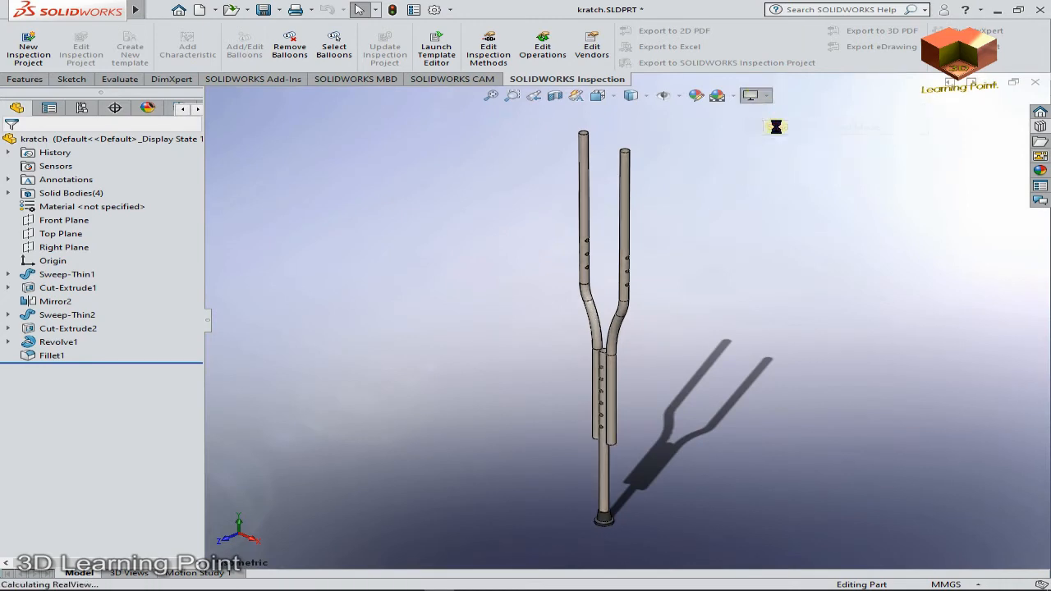
pyautogui.scroll(-1, 645, 286)
pyautogui.scroll(2, 646, 289)
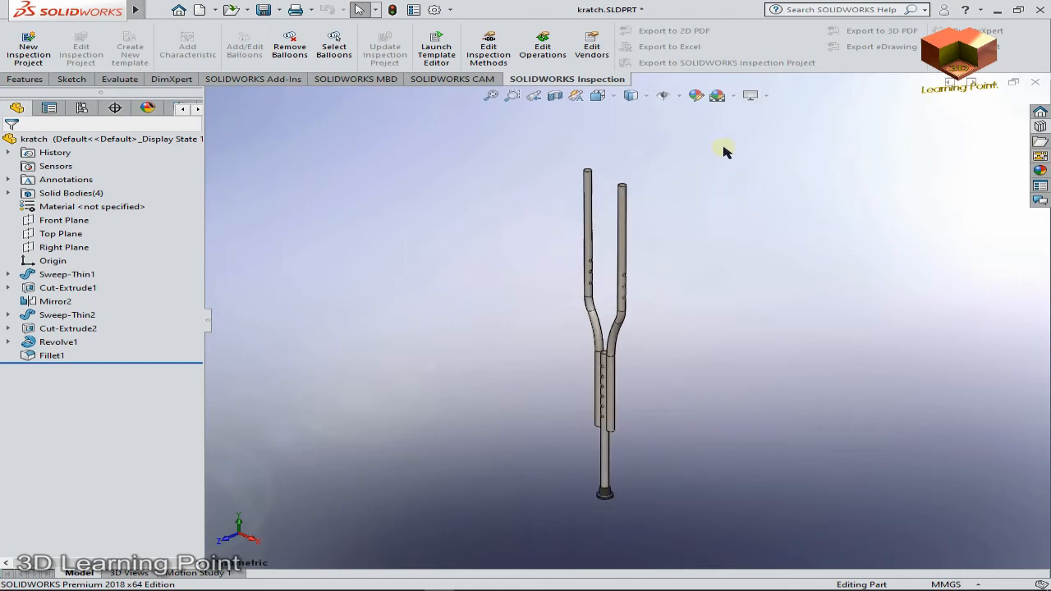
pyautogui.moveTo(690, 389); pyautogui.dragTo(745, 380)
pyautogui.scroll(-3, 650, 299)
pyautogui.scroll(3, 572, 370)
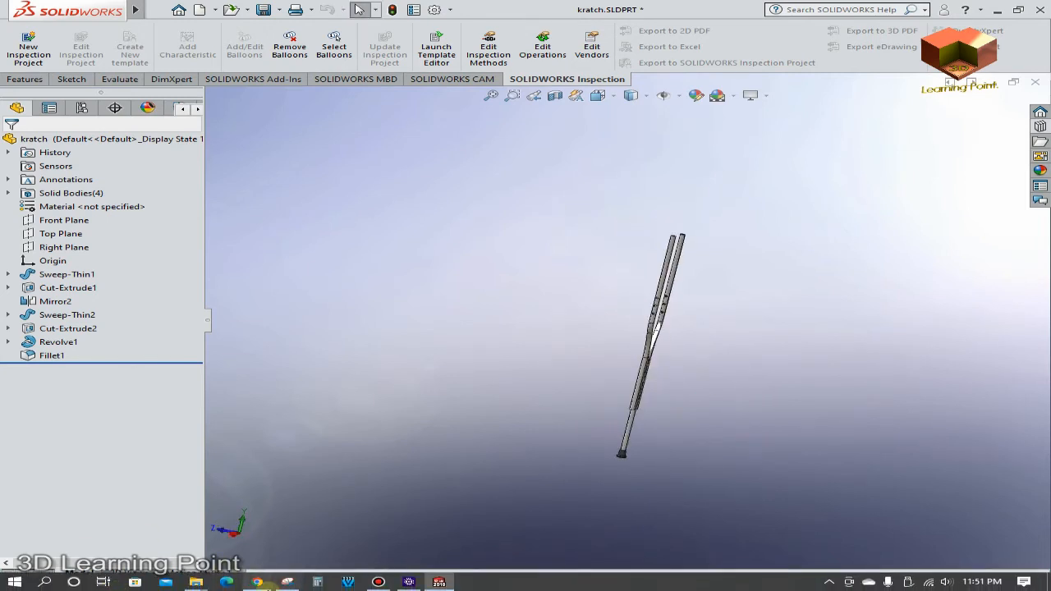
pyautogui.scroll(2, 774, 264)
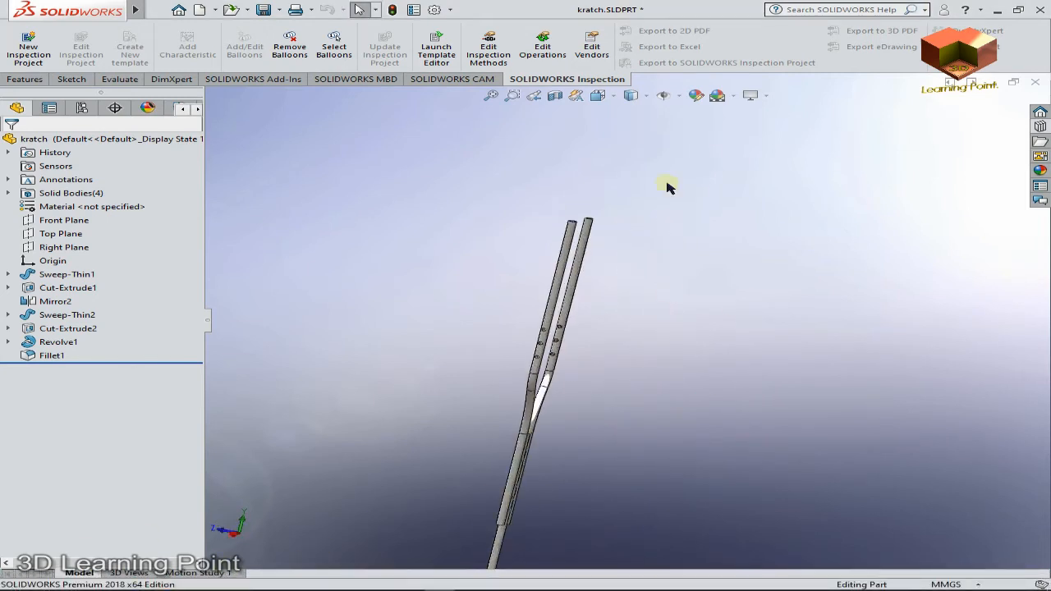
pyautogui.click(749, 95)
# Step: Switch to Notepad, correct "let" to "let's" so the line reads "So againg let's start", and minimize Notepad
pyautogui.moveTo(50, 585)
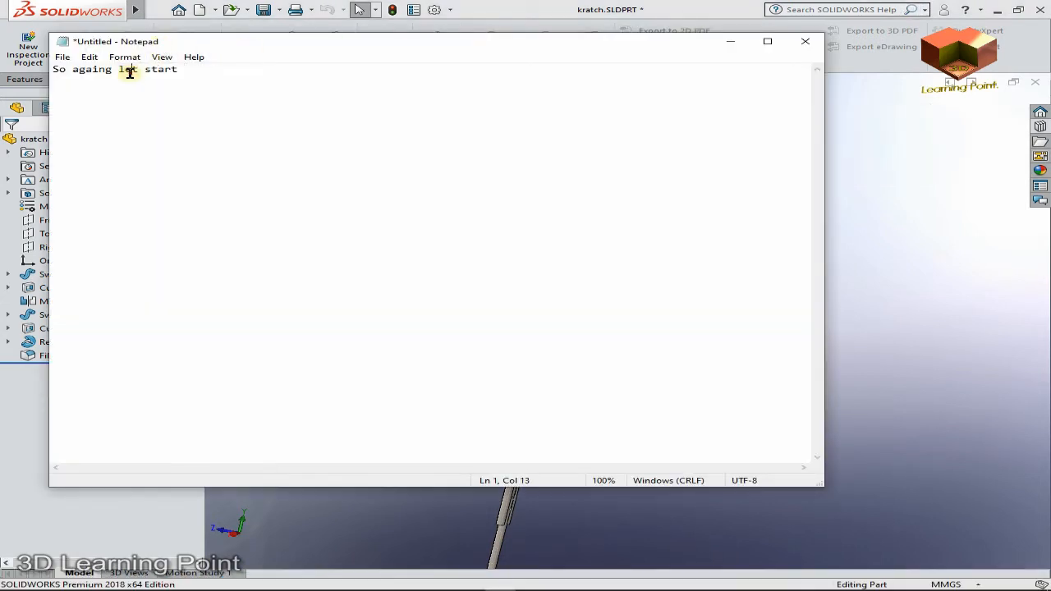
pyautogui.moveTo(195, 71); pyautogui.dragTo(79, 70)
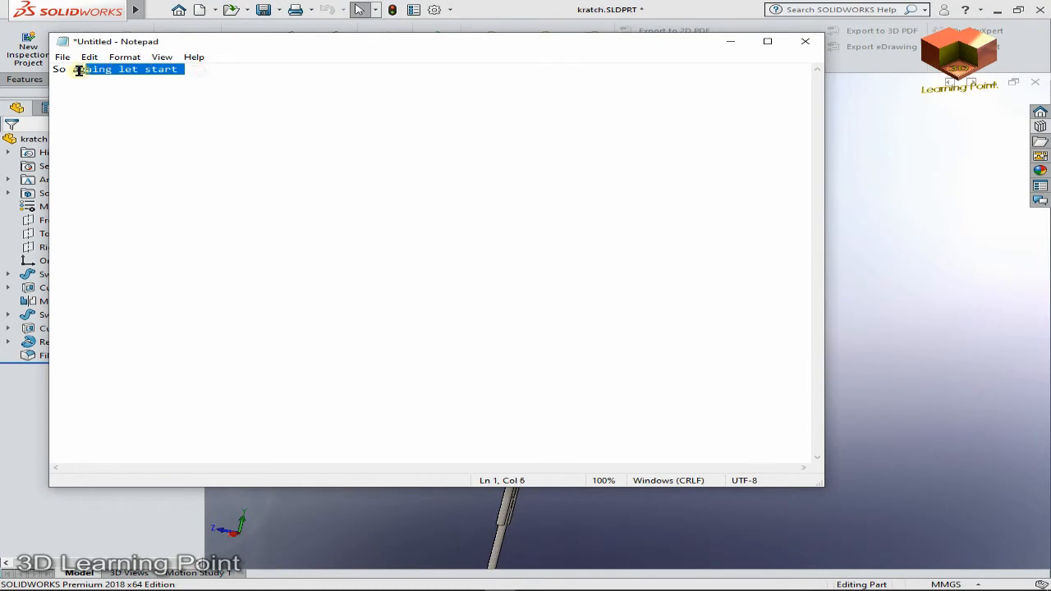
pyautogui.click(136, 71)
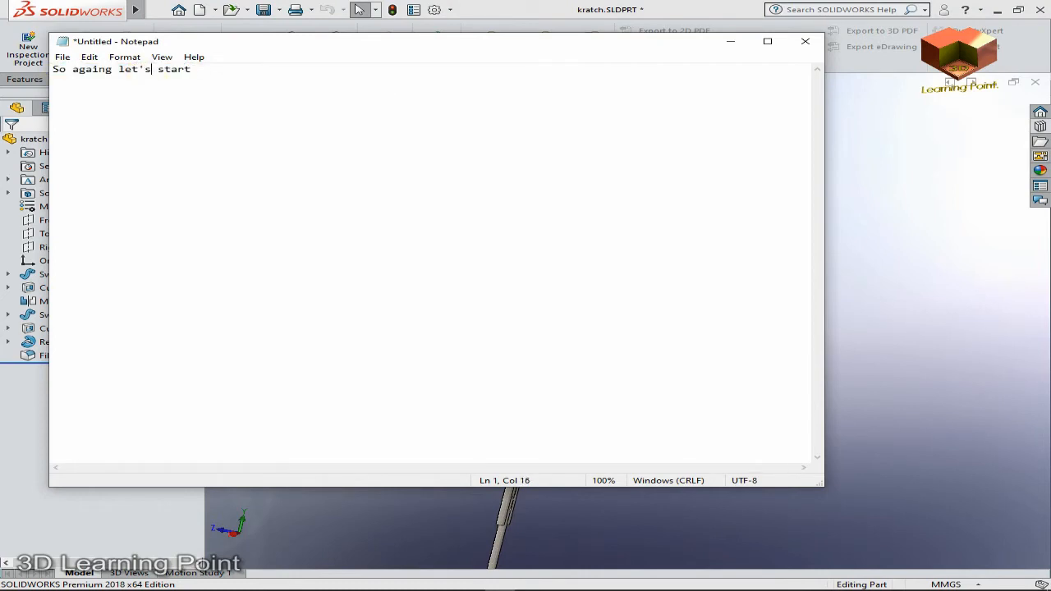
pyautogui.moveTo(193, 72); pyautogui.dragTo(6, 74)
pyautogui.click(173, 133)
pyautogui.click(730, 41)
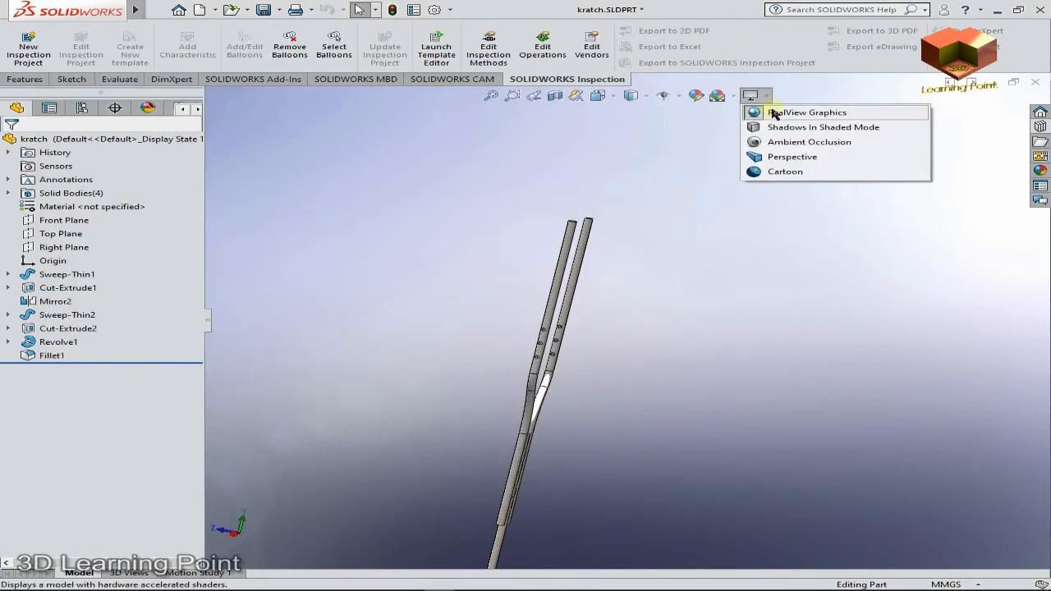
# Step: Minimize SOLIDWORKS and Groove Music to show the desktop
pyautogui.click(997, 10)
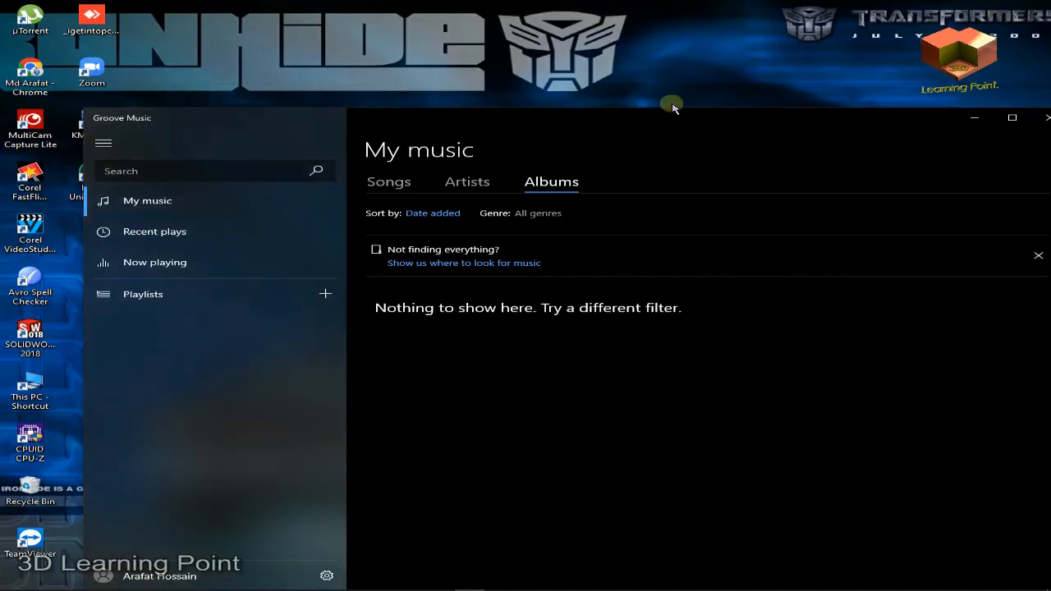
pyautogui.click(973, 117)
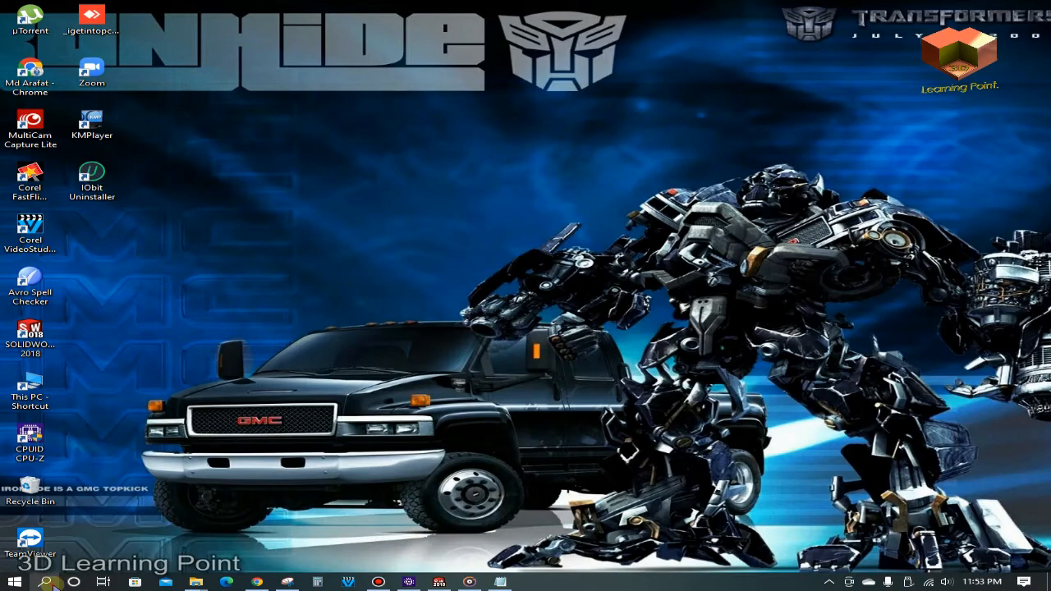
# Step: Search Windows for regedit and open the Registry Editor
pyautogui.click(46, 581)
pyautogui.write('regedit')
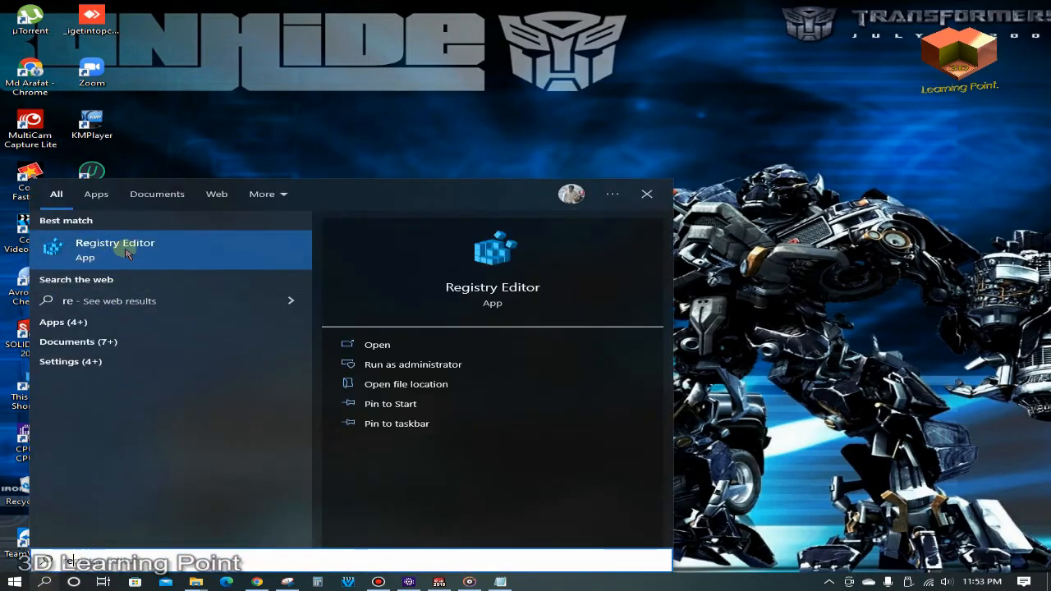
pyautogui.click(128, 250)
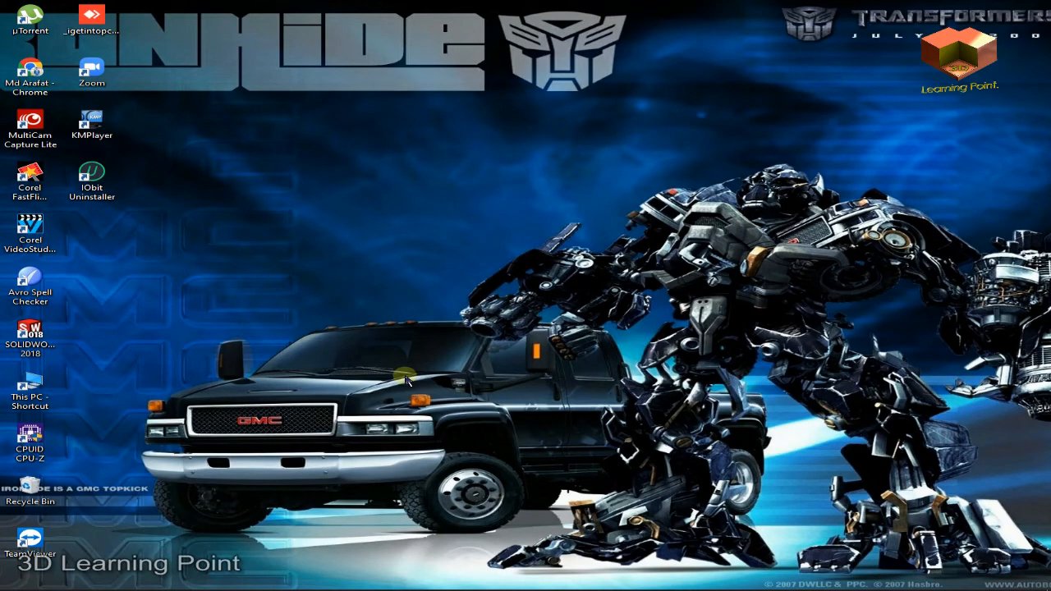
# Step: Collapse the SOFTWARE and HKEY_CURRENT_USER branches so the registry tree shows only the root hives
pyautogui.scroll(15, 267, 254)
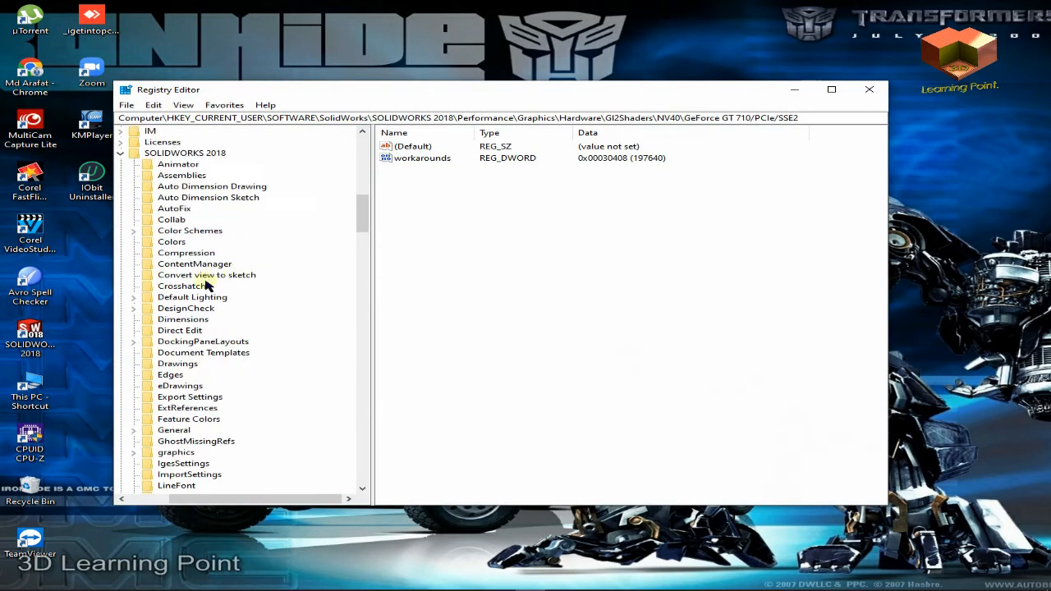
pyautogui.scroll(10, 180, 301)
pyautogui.scroll(-5, 181, 307)
pyautogui.scroll(5, 179, 310)
pyautogui.scroll(4, 179, 310)
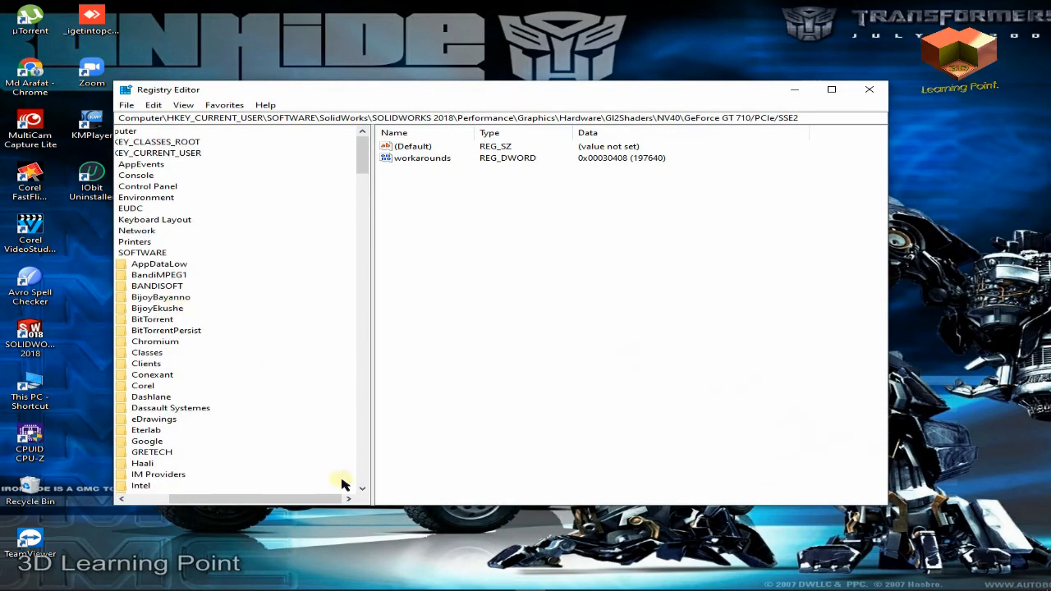
pyautogui.moveTo(321, 497); pyautogui.dragTo(281, 498)
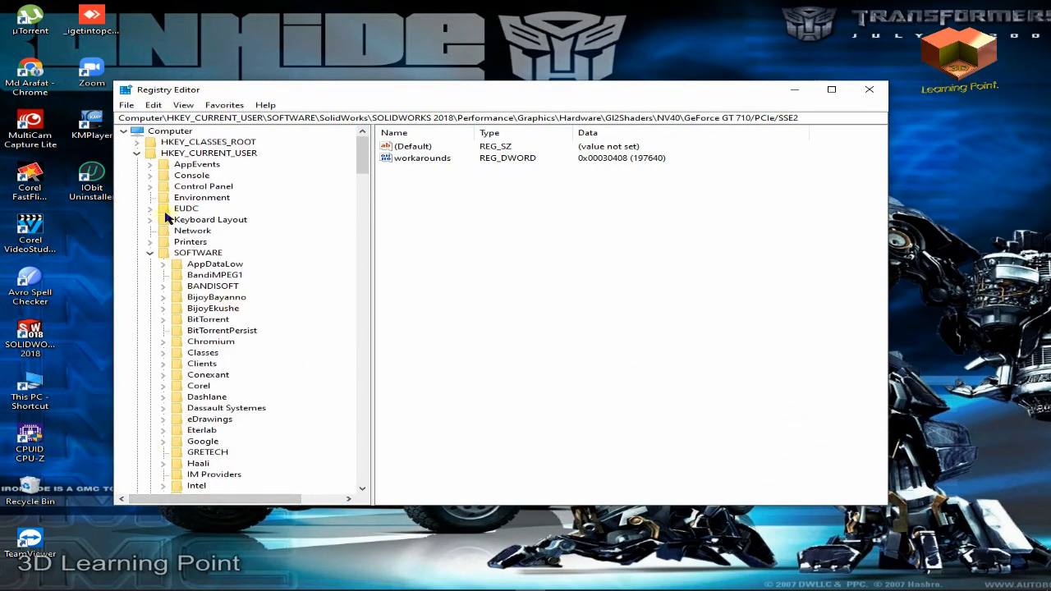
pyautogui.click(151, 253)
pyautogui.click(136, 153)
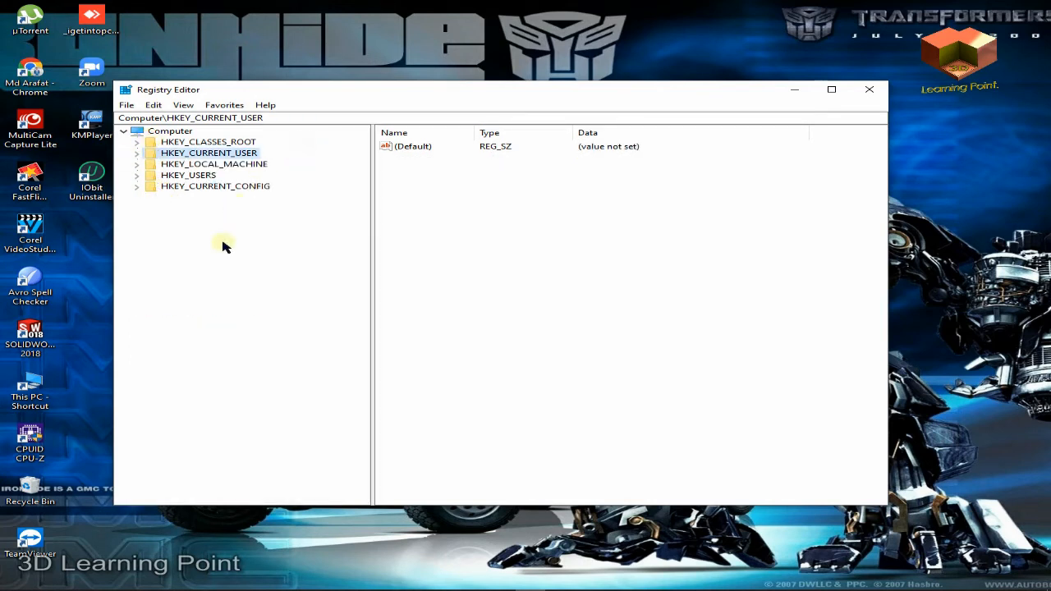
# Step: Expand HKEY_CURRENT_USER and its SOFTWARE key in the registry tree
pyautogui.click(156, 164)
pyautogui.click(171, 154)
pyautogui.click(137, 154)
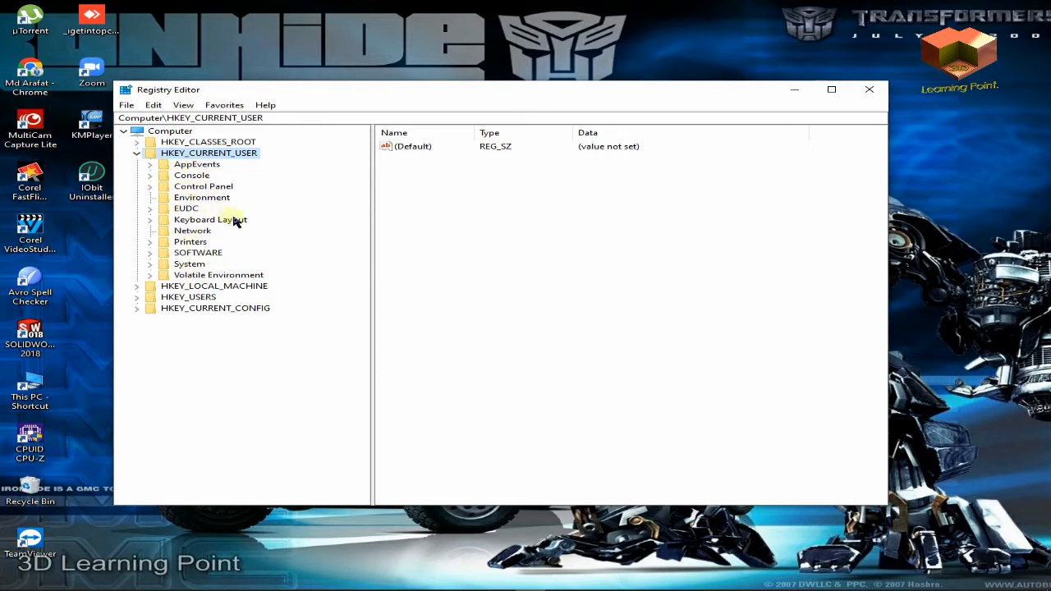
pyautogui.click(150, 253)
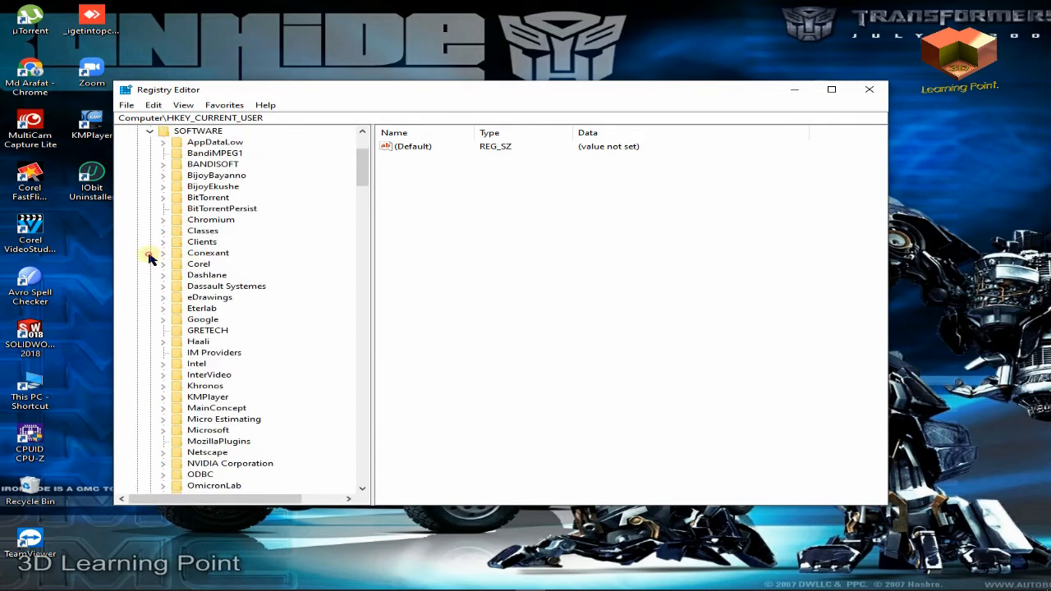
# Step: Locate the SolidWorks key under SOFTWARE, collapse its SOLIDWORKS 2018 branch, and leave the SolidWorks key expanded
pyautogui.scroll(4, 198, 197)
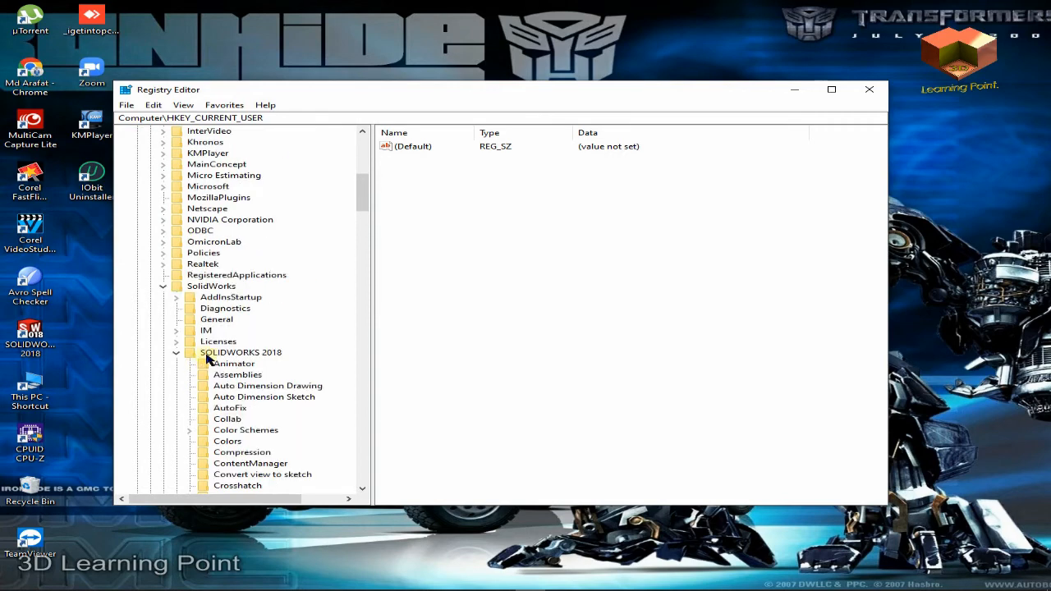
pyautogui.click(163, 285)
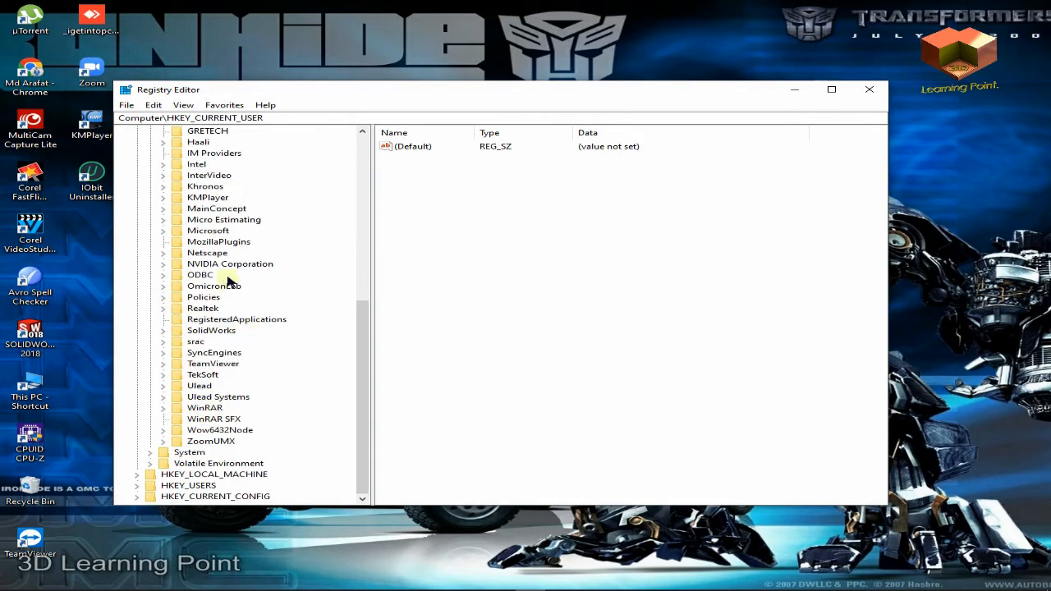
pyautogui.click(205, 332)
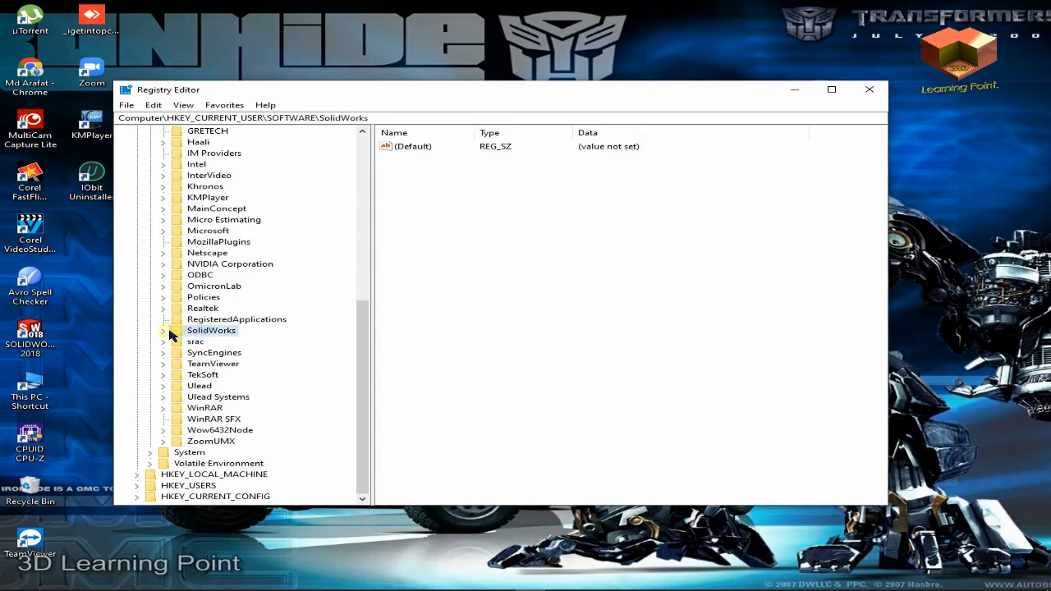
pyautogui.click(164, 330)
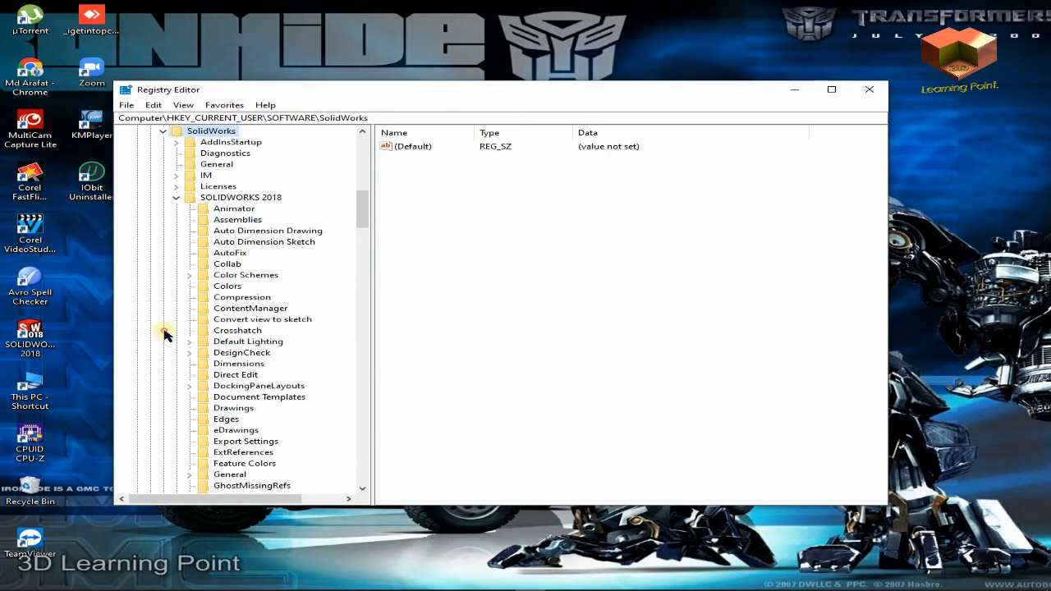
pyautogui.click(175, 198)
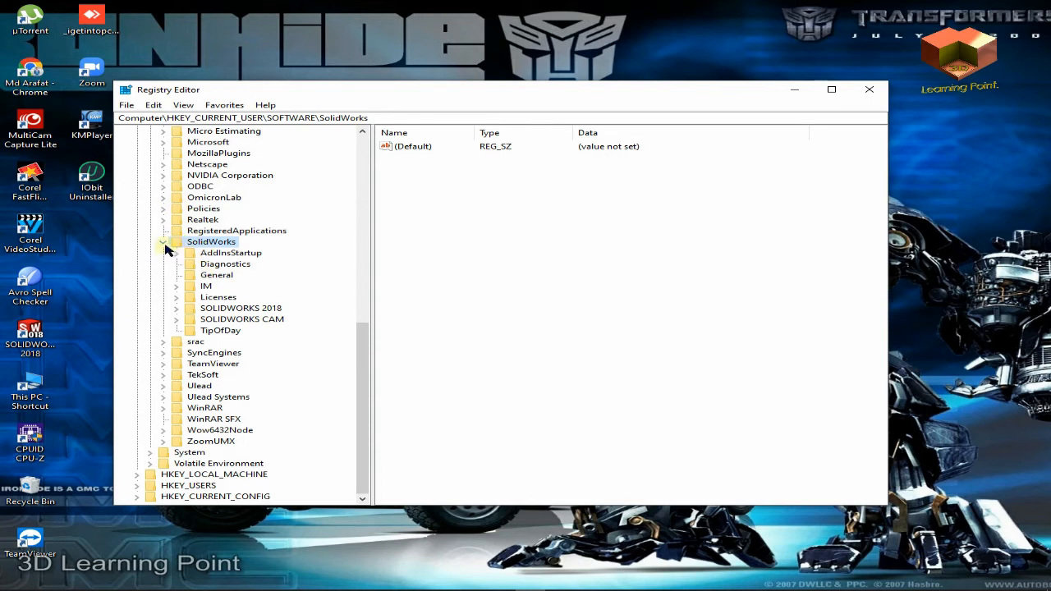
pyautogui.click(164, 243)
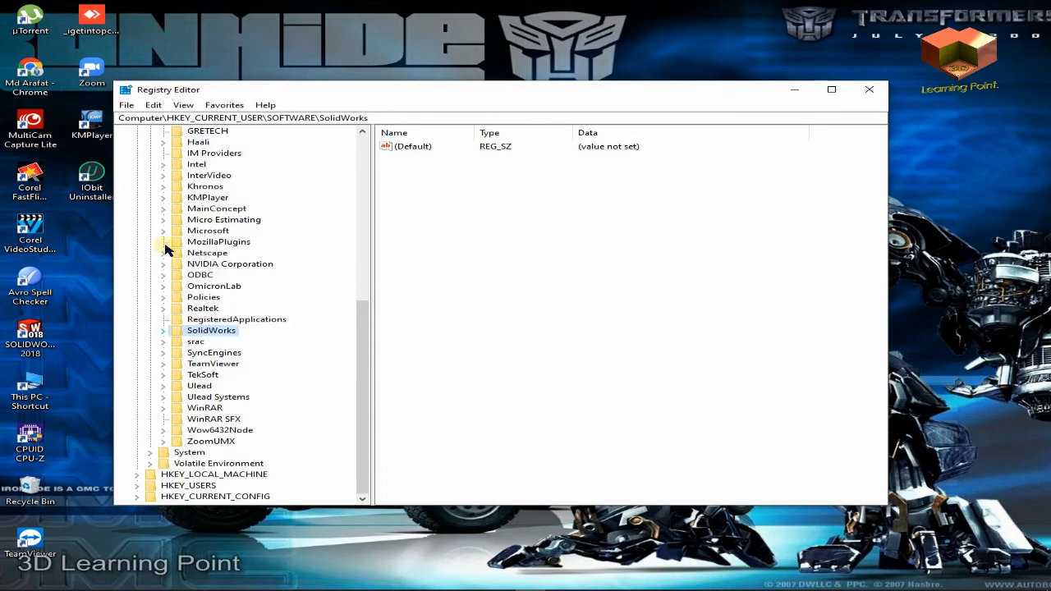
pyautogui.click(164, 331)
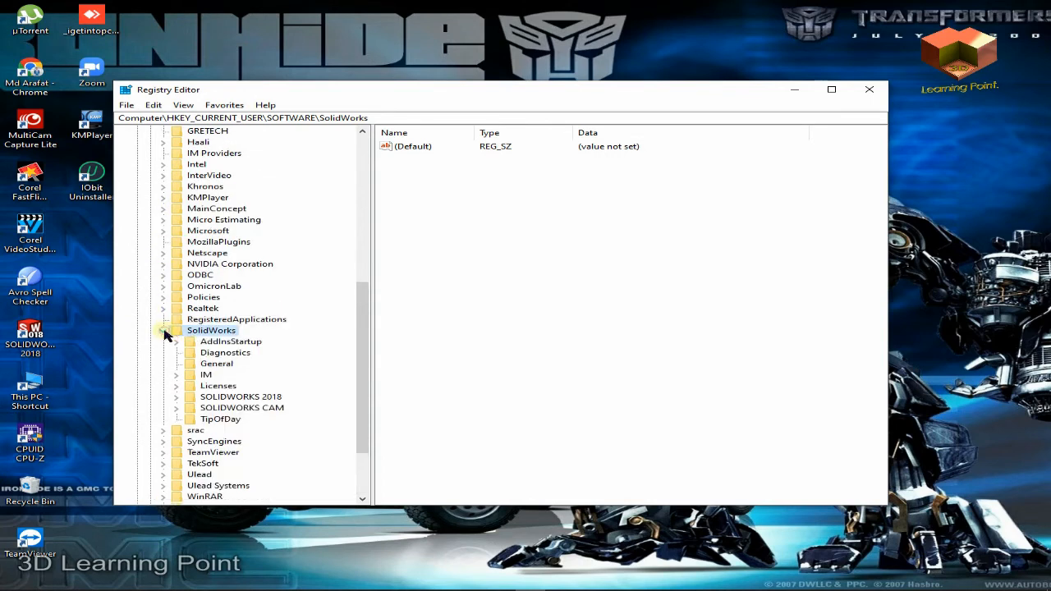
# Step: Expand SOLIDWORKS 2018 under the SolidWorks key, then select and expand its Performance key
pyautogui.click(245, 400)
pyautogui.click(176, 398)
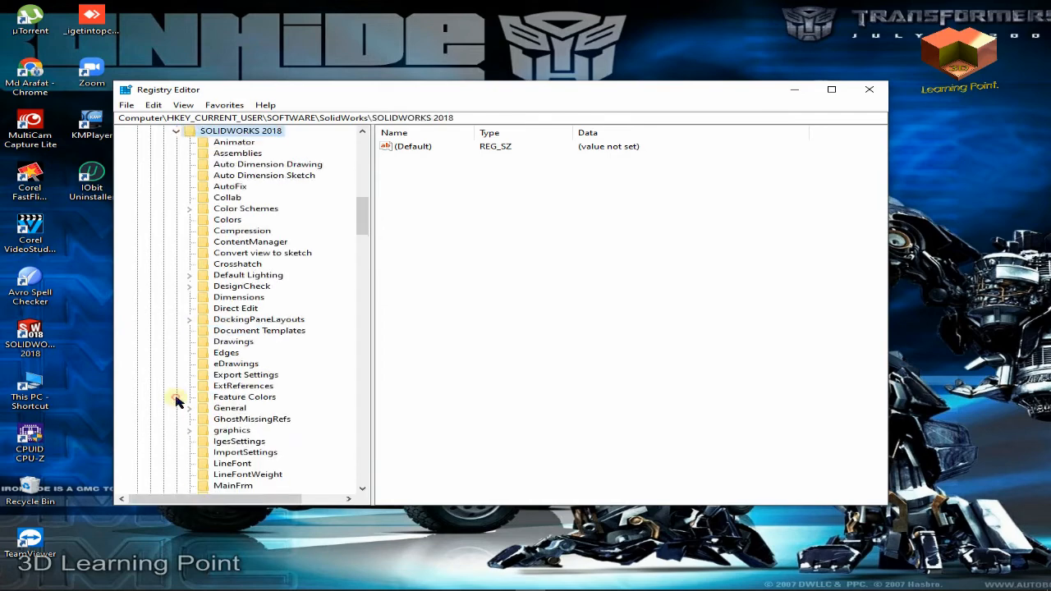
pyautogui.click(179, 133)
pyautogui.click(174, 308)
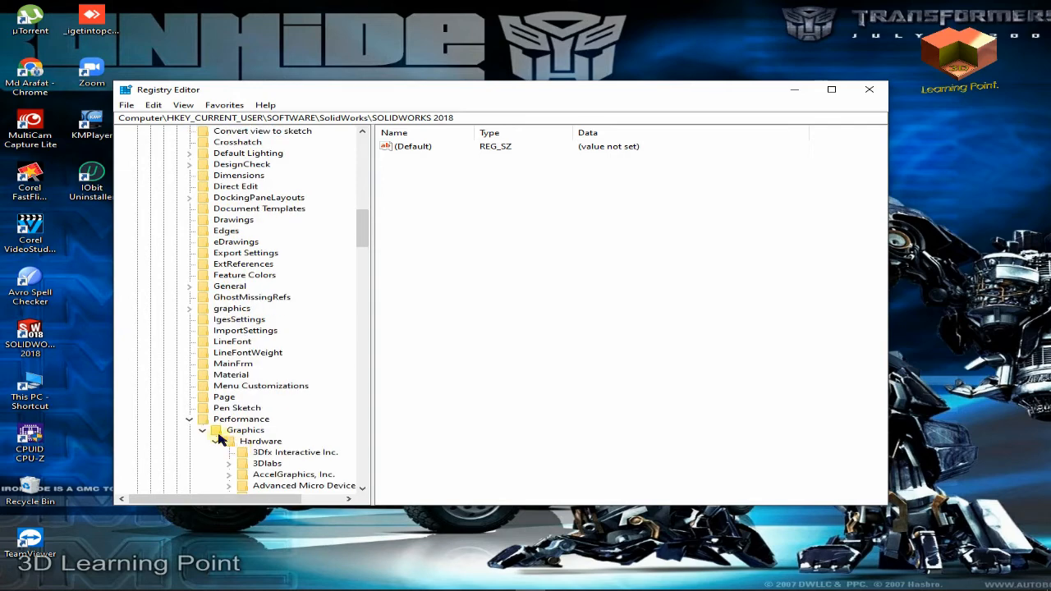
pyautogui.click(189, 418)
pyautogui.click(218, 420)
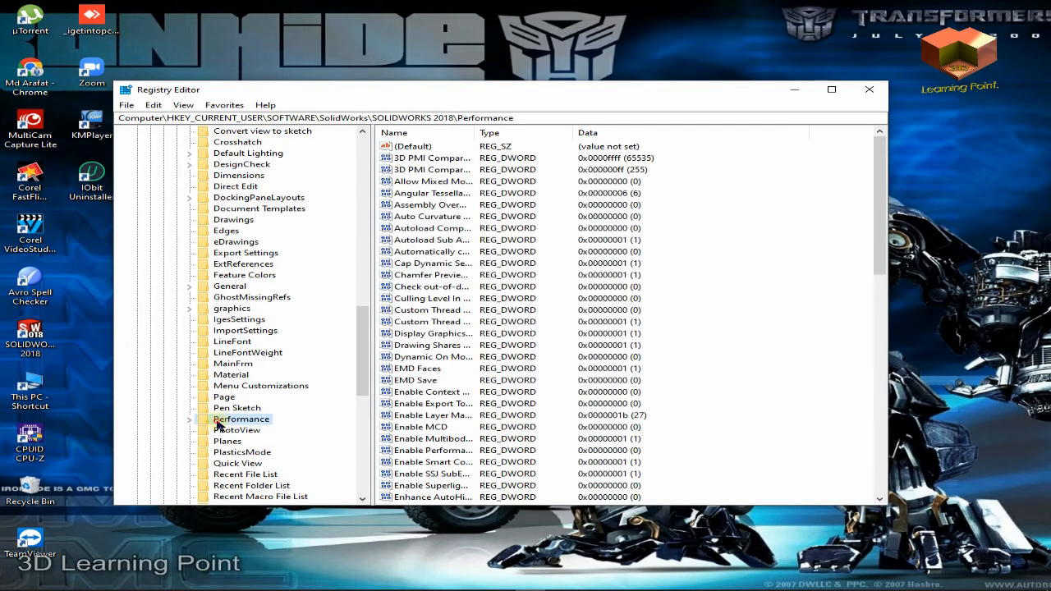
pyautogui.click(190, 420)
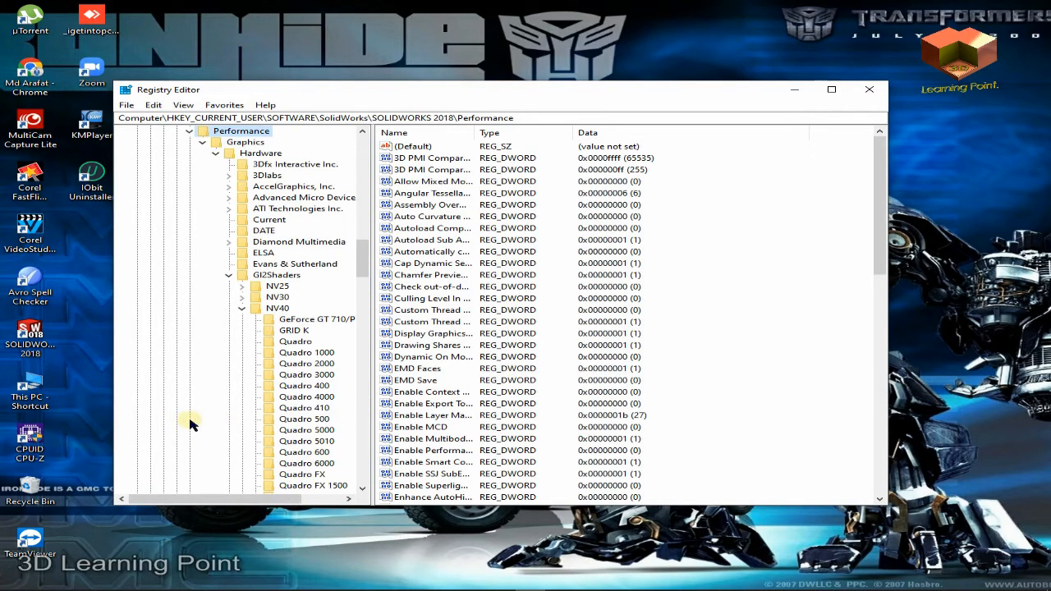
# Step: Collapse the NV40, GI2Shaders, Hardware and Graphics branches, leaving Performance expanded with its Graphics subkey
pyautogui.click(241, 307)
pyautogui.click(229, 275)
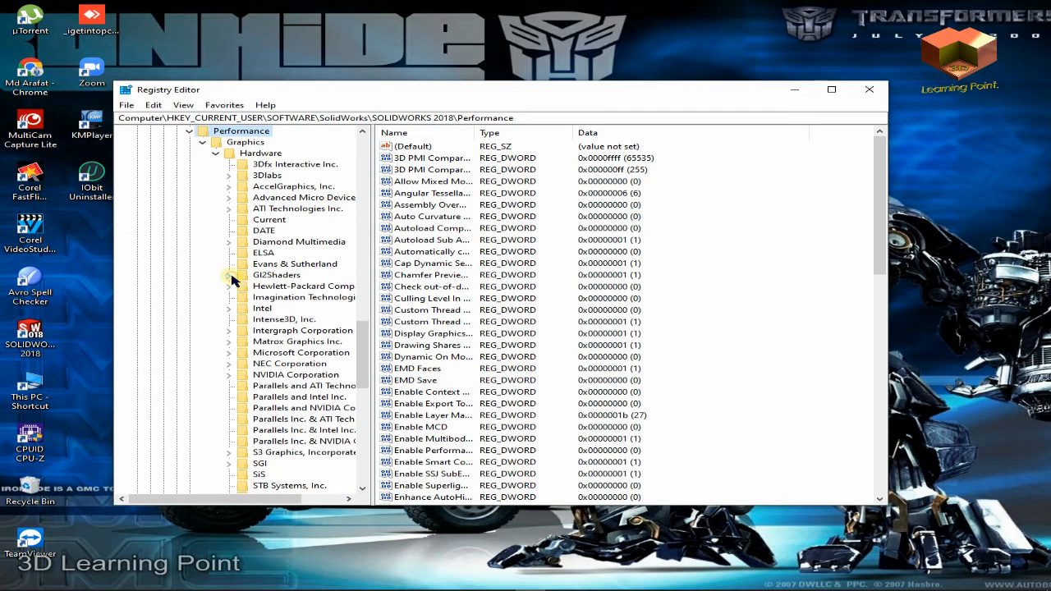
pyautogui.click(215, 153)
pyautogui.click(202, 142)
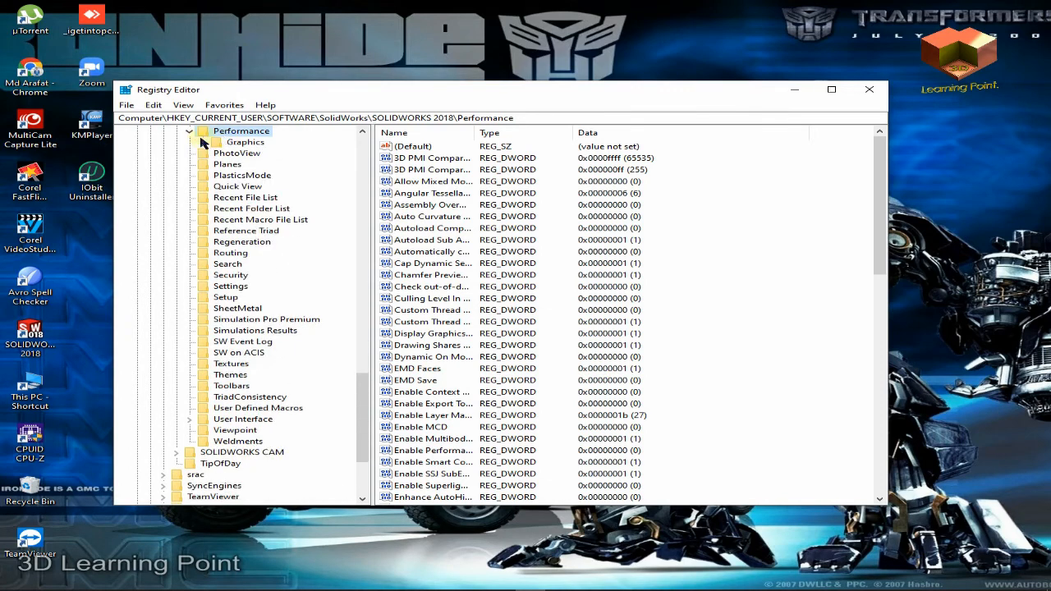
pyautogui.click(190, 131)
pyautogui.click(190, 132)
pyautogui.scroll(4, 246, 169)
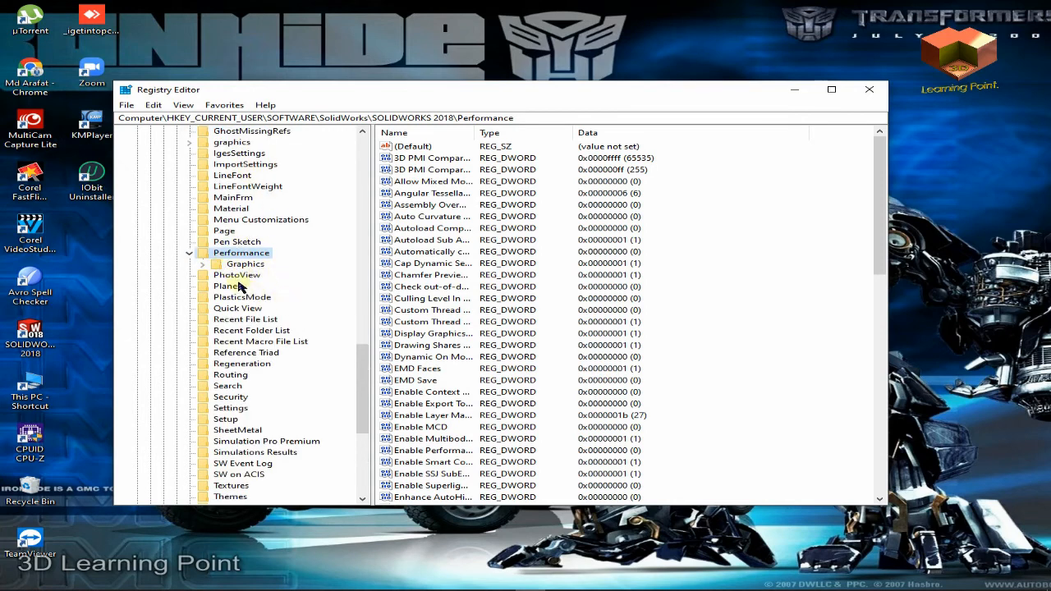
# Step: Expand Graphics and Hardware under Performance and select the Current key
pyautogui.click(203, 265)
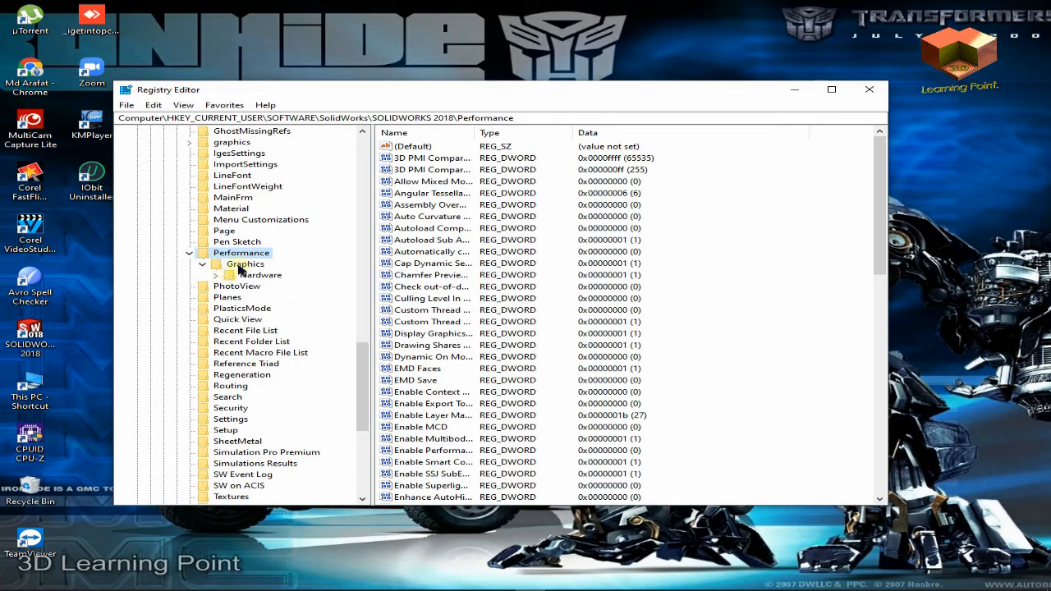
pyautogui.click(217, 276)
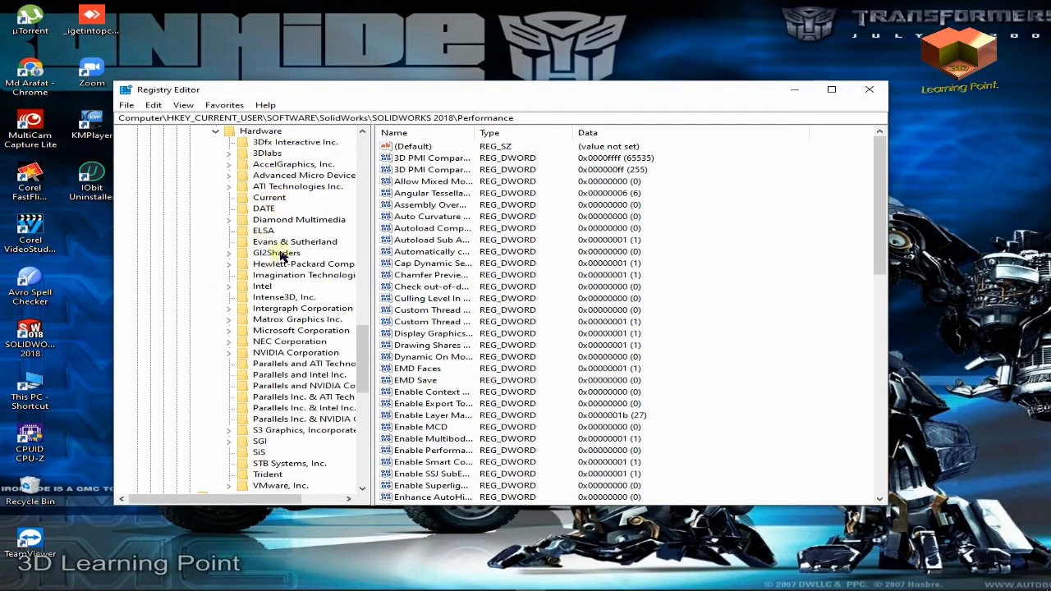
pyautogui.click(264, 197)
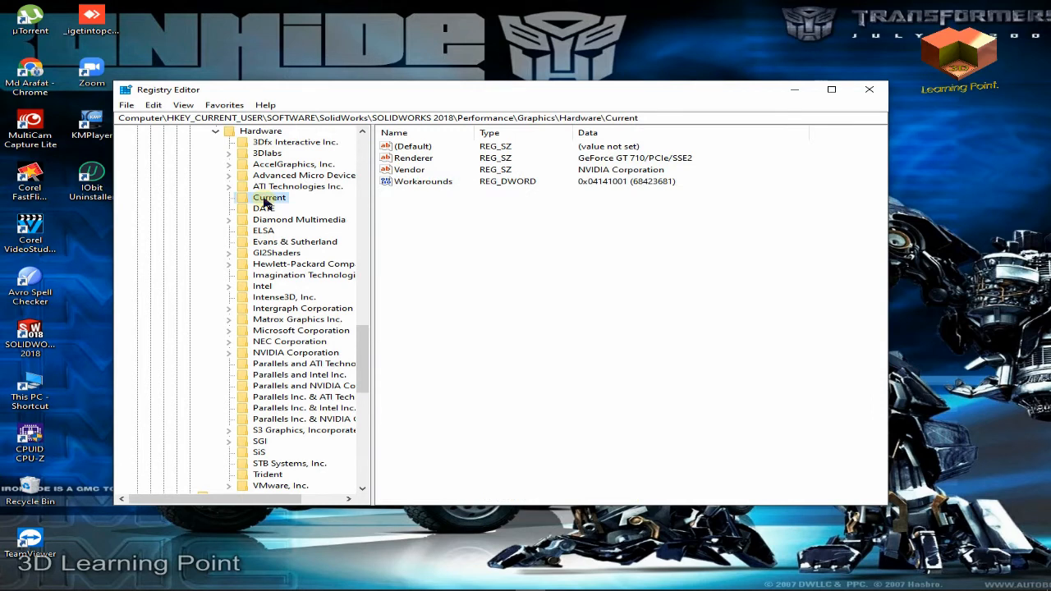
# Step: Open the Renderer string of the Current key, copy its value data, and close the edit dialog
pyautogui.click(421, 161)
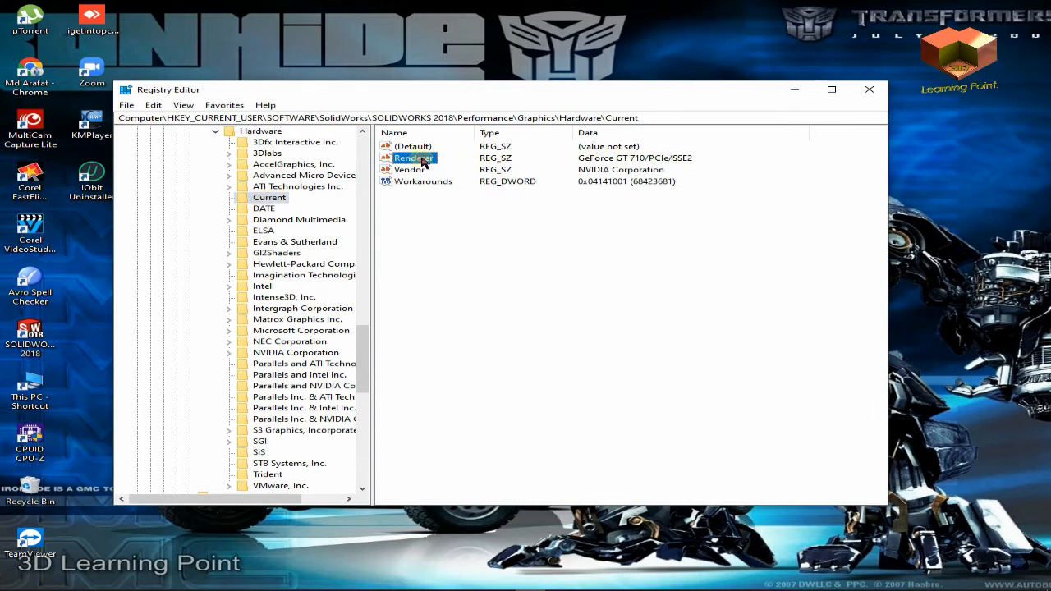
pyautogui.rightClick(422, 160)
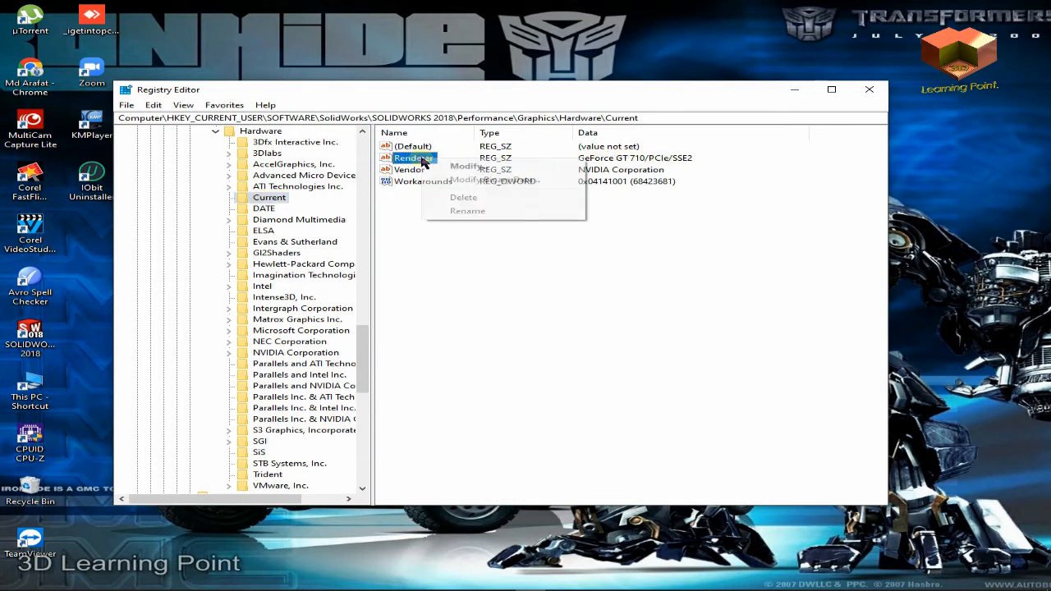
pyautogui.click(468, 167)
pyautogui.click(270, 206)
pyautogui.moveTo(305, 207); pyautogui.dragTo(159, 206)
pyautogui.rightClick(180, 206)
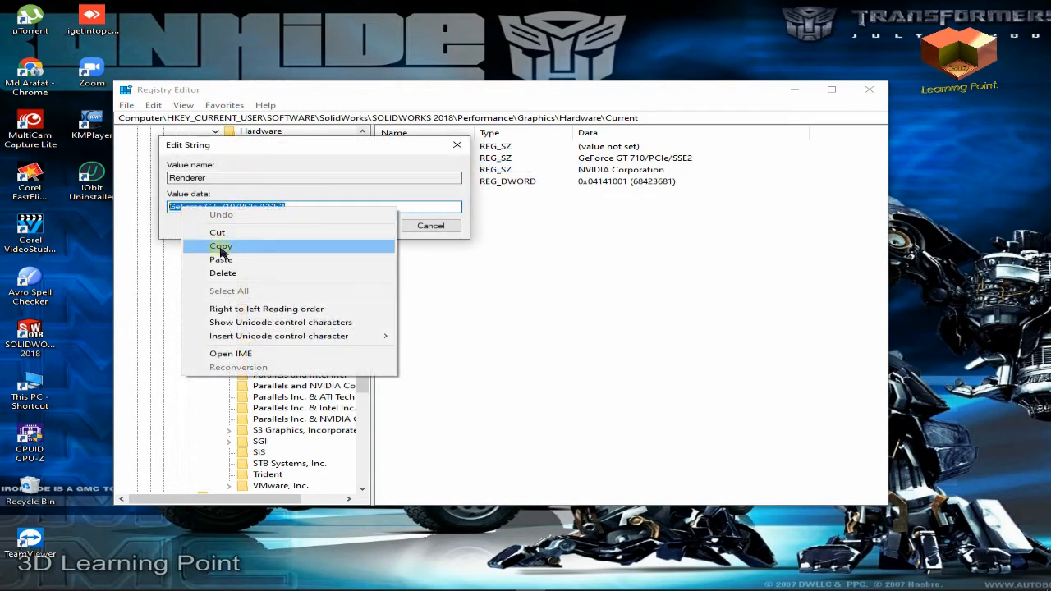
pyautogui.click(220, 246)
pyautogui.click(364, 225)
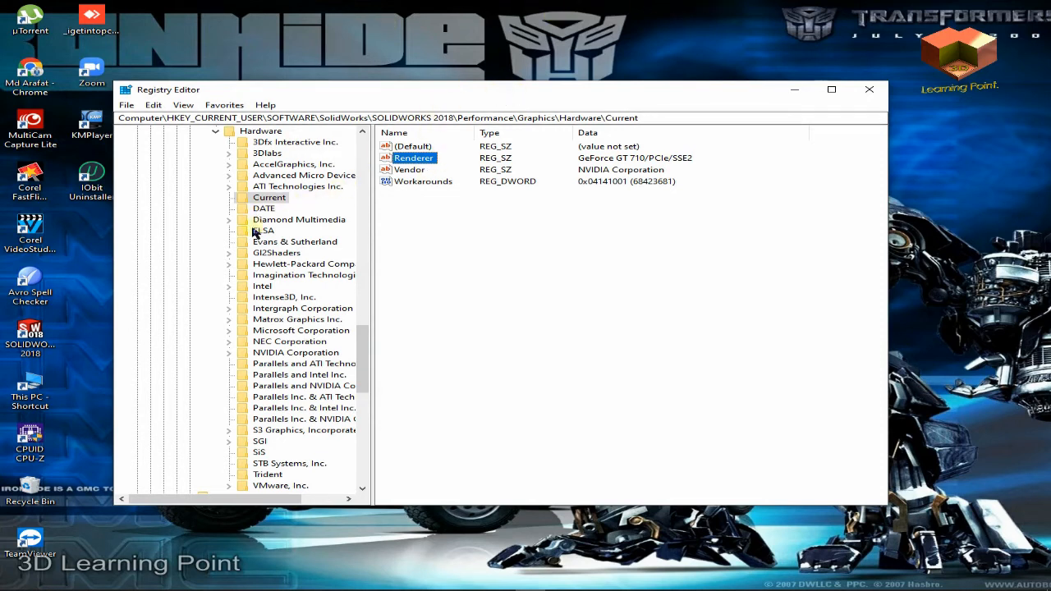
# Step: Expand GI2Shaders and NV40, widen the key tree, and select the GeForce GT 710/PCIe/SSE2 key
pyautogui.click(256, 255)
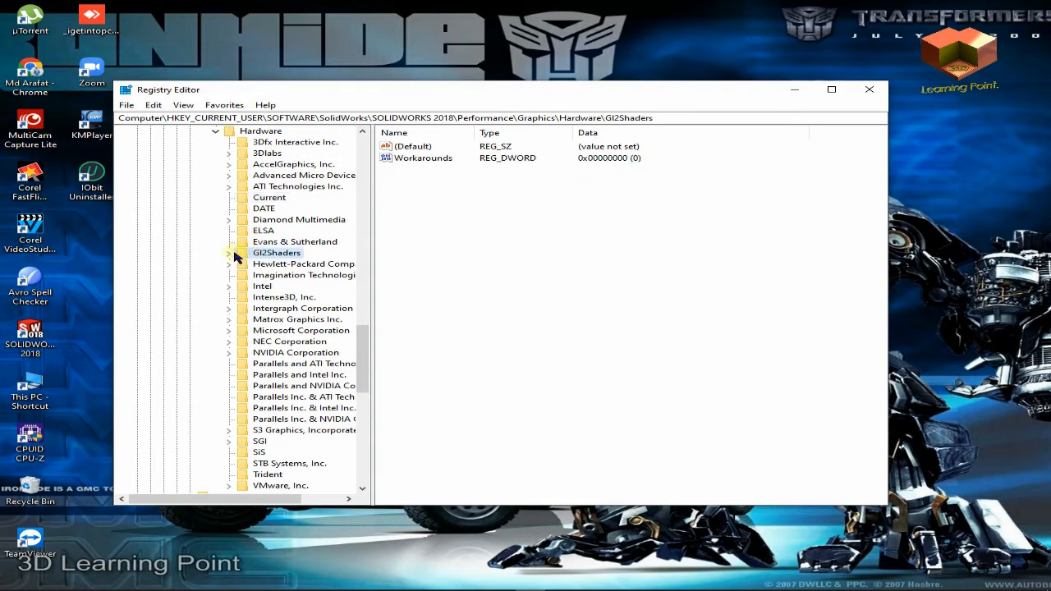
pyautogui.doubleClick(271, 256)
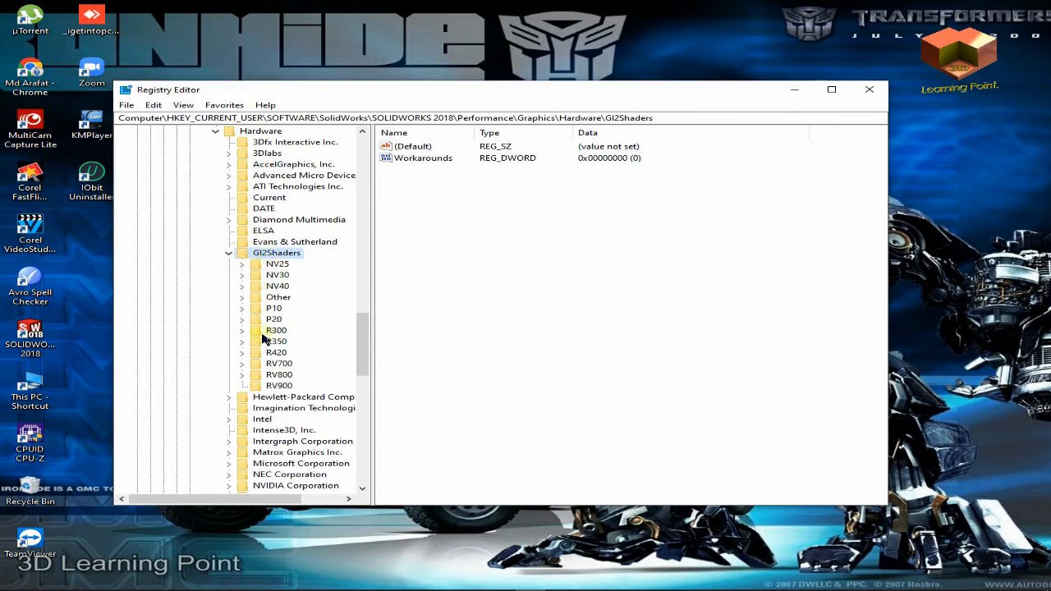
pyautogui.click(274, 285)
pyautogui.click(244, 287)
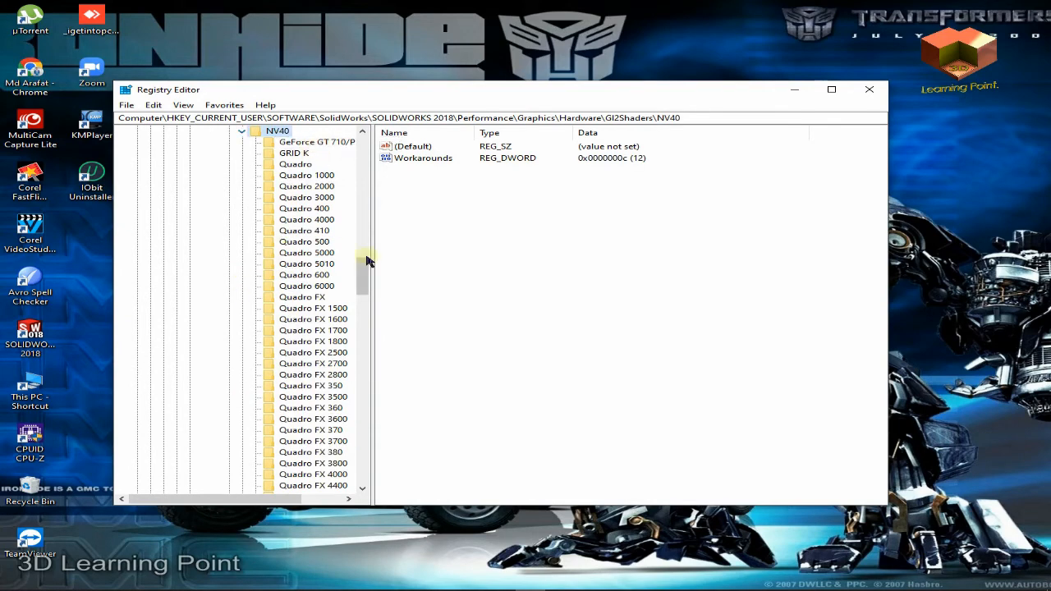
pyautogui.moveTo(370, 254); pyautogui.dragTo(454, 258)
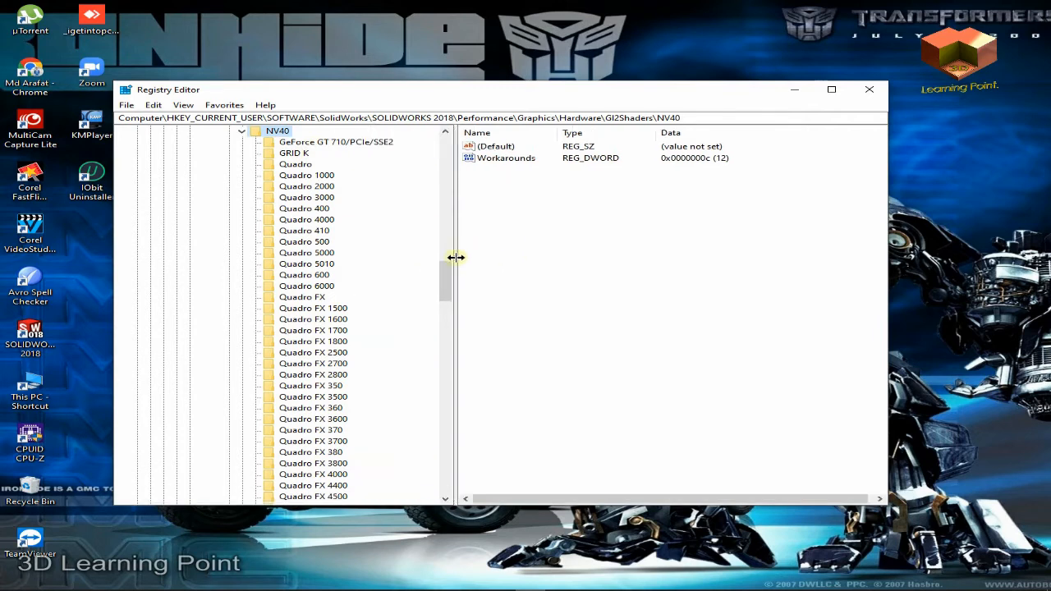
pyautogui.click(367, 142)
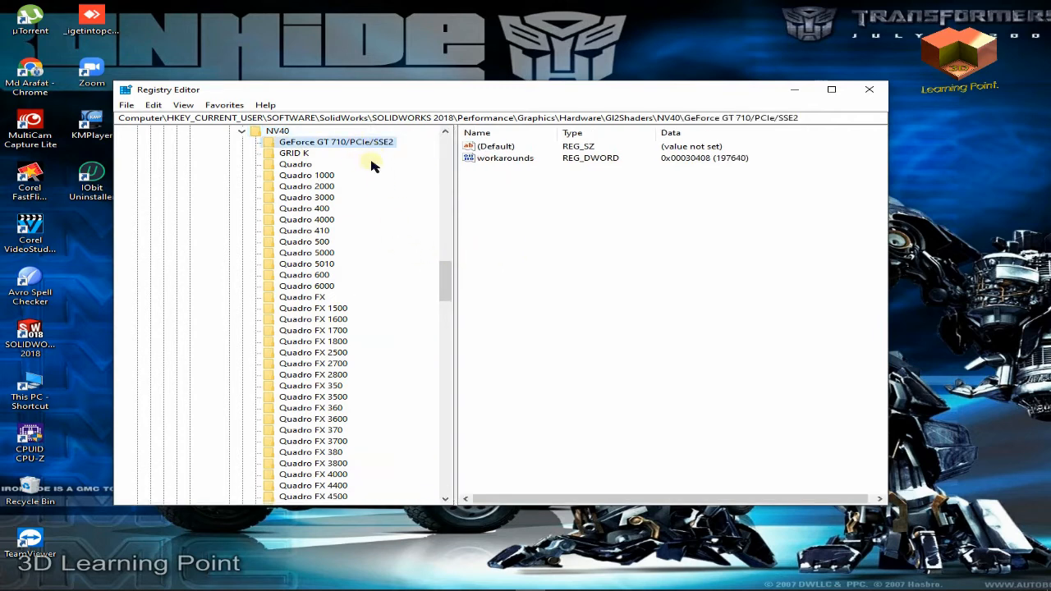
pyautogui.rightClick(374, 165)
pyautogui.moveTo(414, 186)
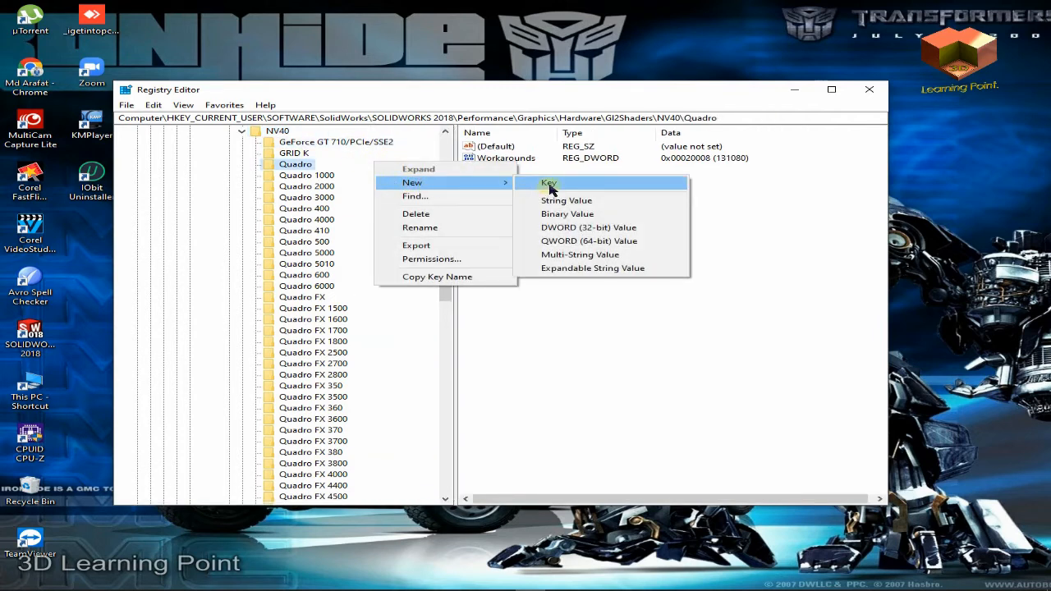
pyautogui.click(345, 143)
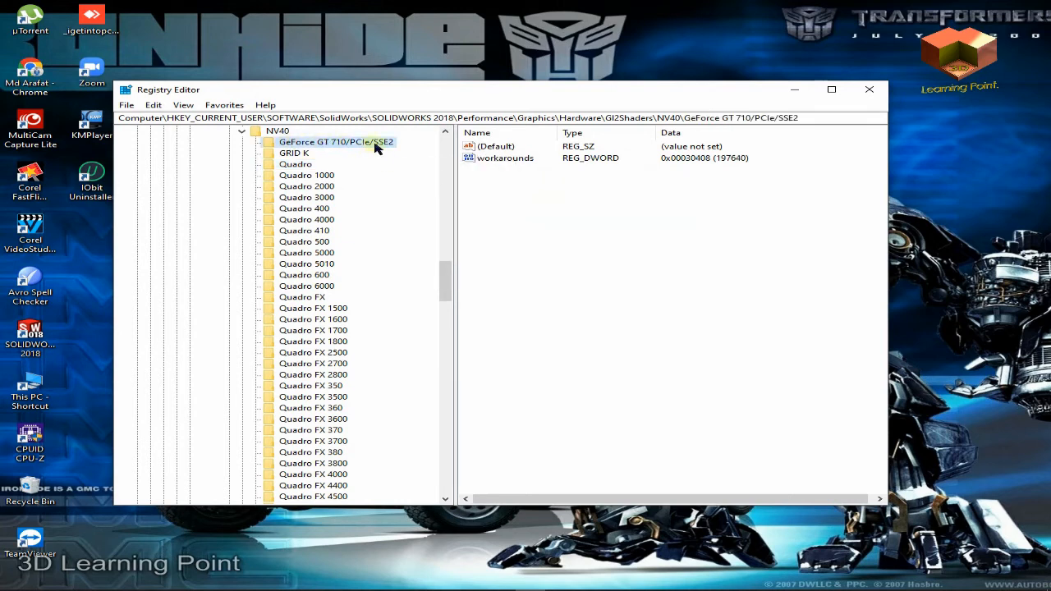
pyautogui.rightClick(532, 193)
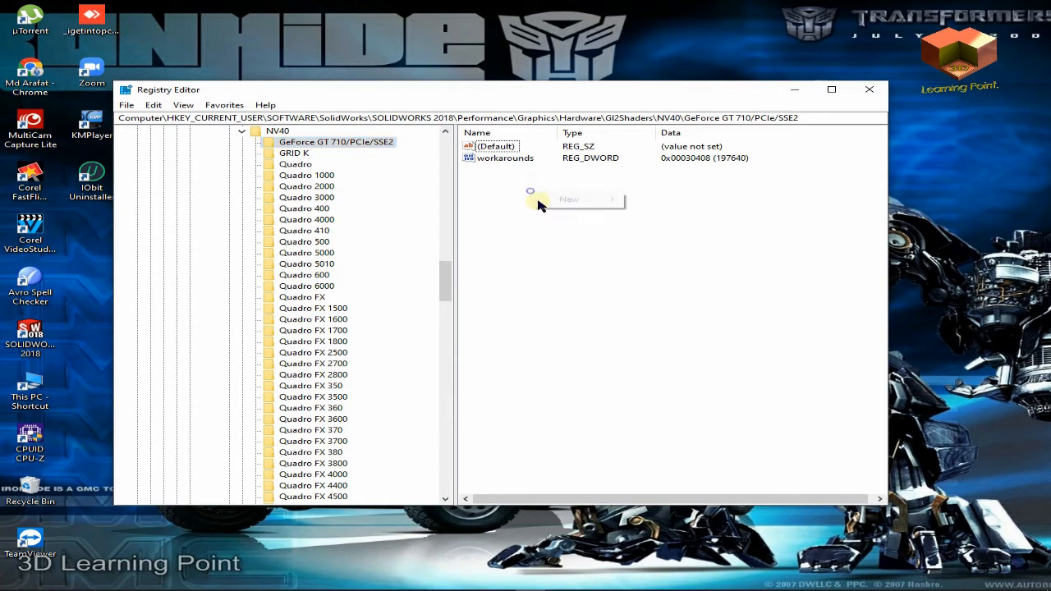
pyautogui.moveTo(569, 200)
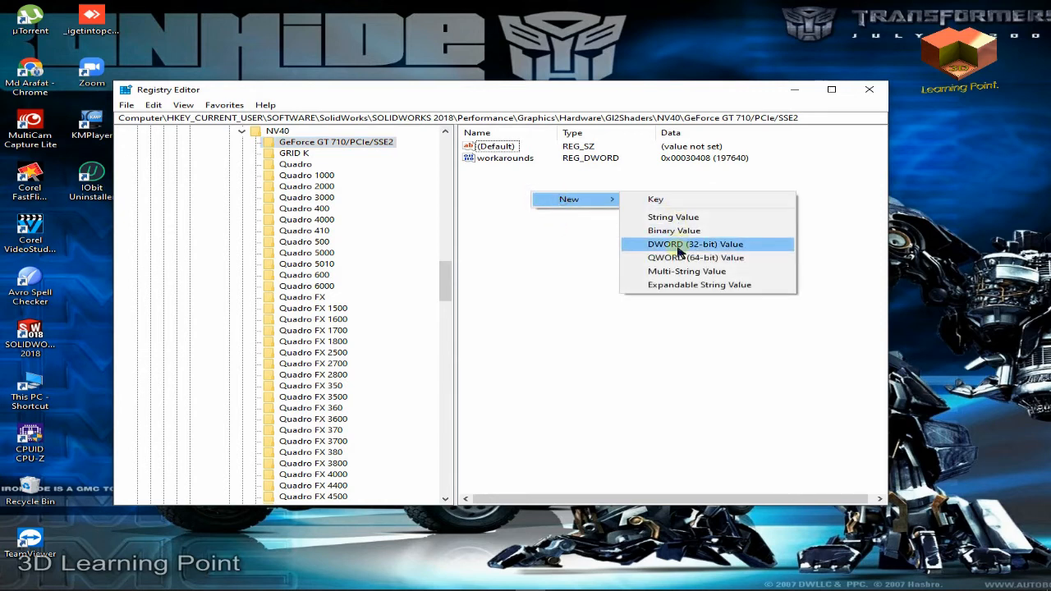
# Step: Open the workarounds DWORD of the GeForce GT 710/PCIe/SSE2 key for editing and highlight its value data
pyautogui.click(488, 160)
pyautogui.rightClick(488, 160)
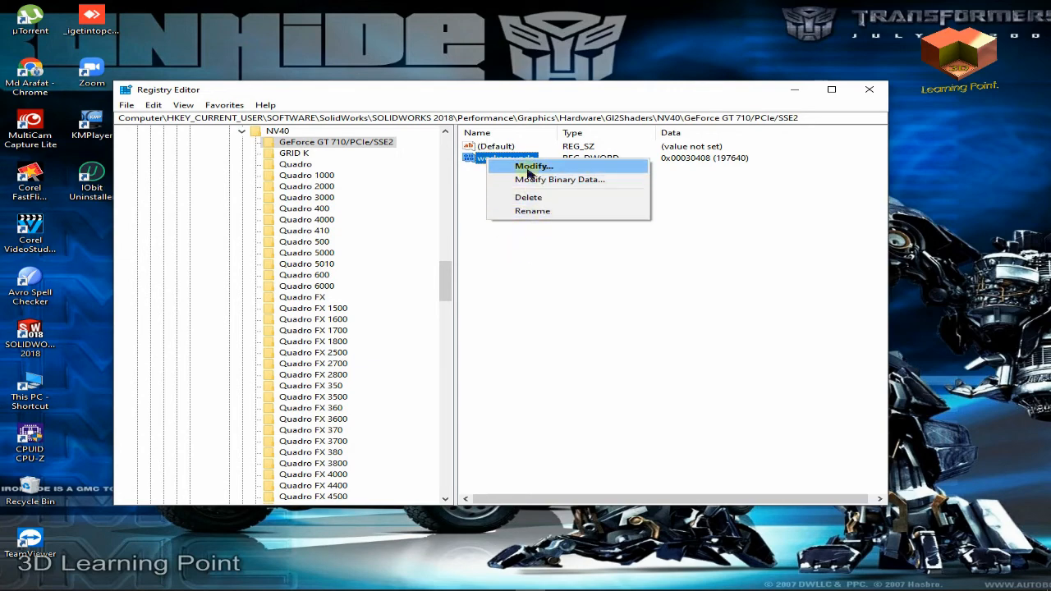
pyautogui.click(525, 168)
pyautogui.click(203, 177)
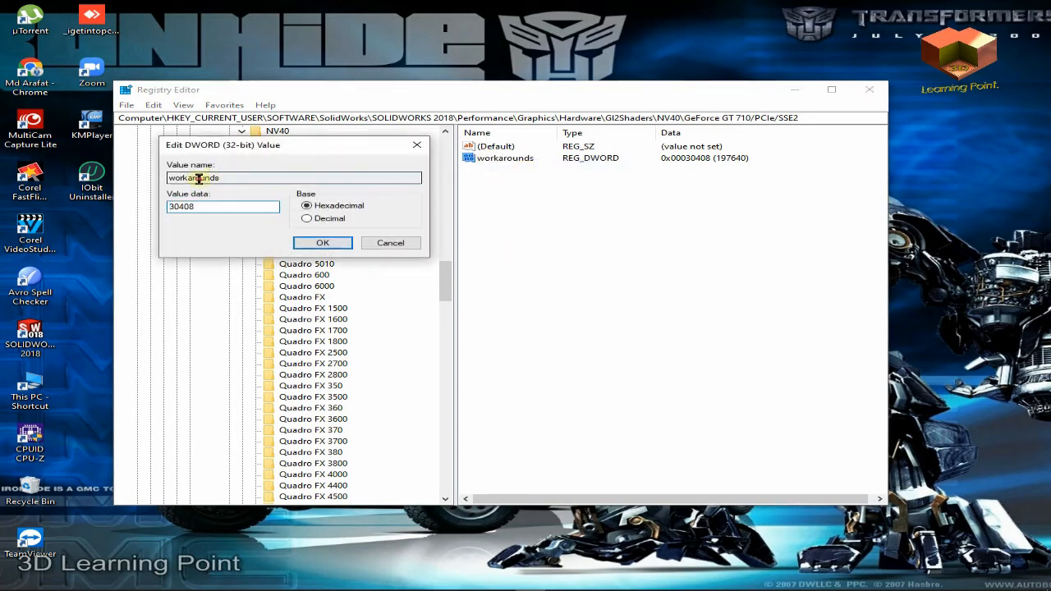
pyautogui.moveTo(169, 178); pyautogui.dragTo(167, 206)
pyautogui.click(200, 205)
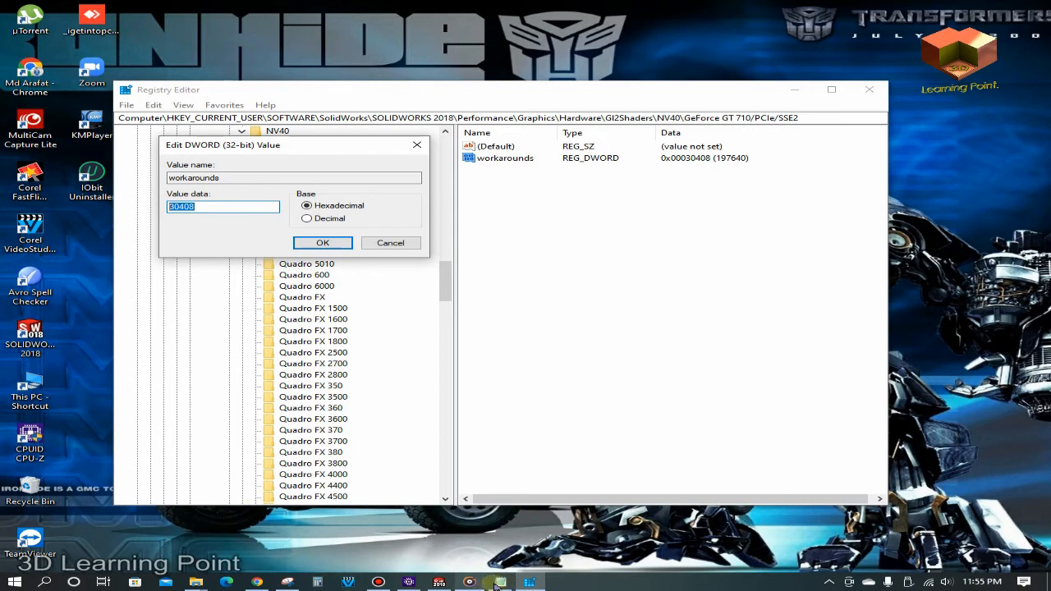
# Step: In the Notepad note, add the lines "Titel Workaround" and "code.: 30408 or 60408 or 3008 or 4008 or 6008... any one used here"
pyautogui.click(501, 582)
pyautogui.click(235, 80)
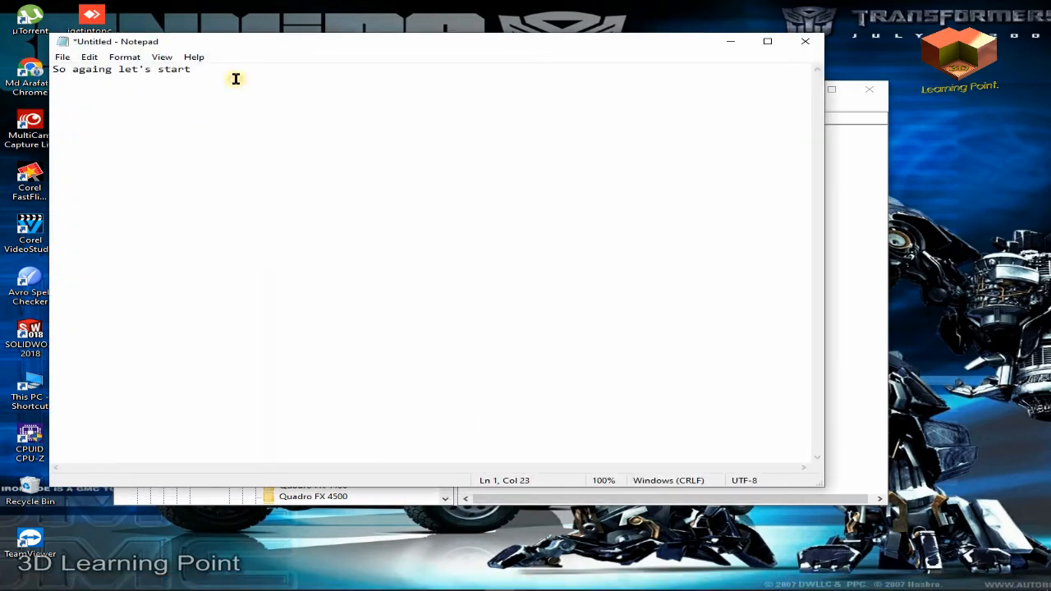
pyautogui.press('Return')
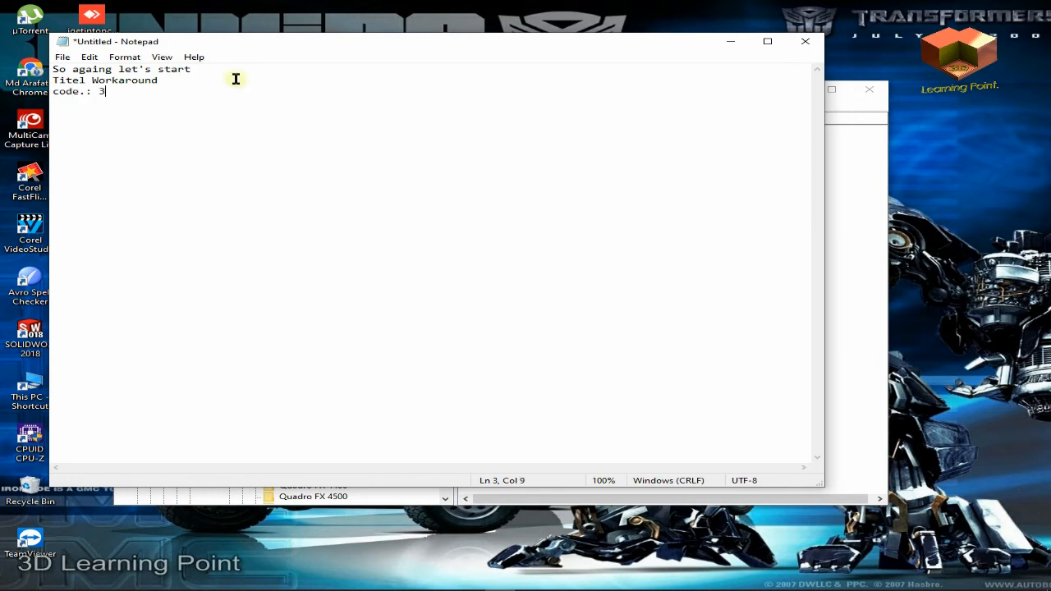
pyautogui.write('0408')
pyautogui.write('or 60408 or')
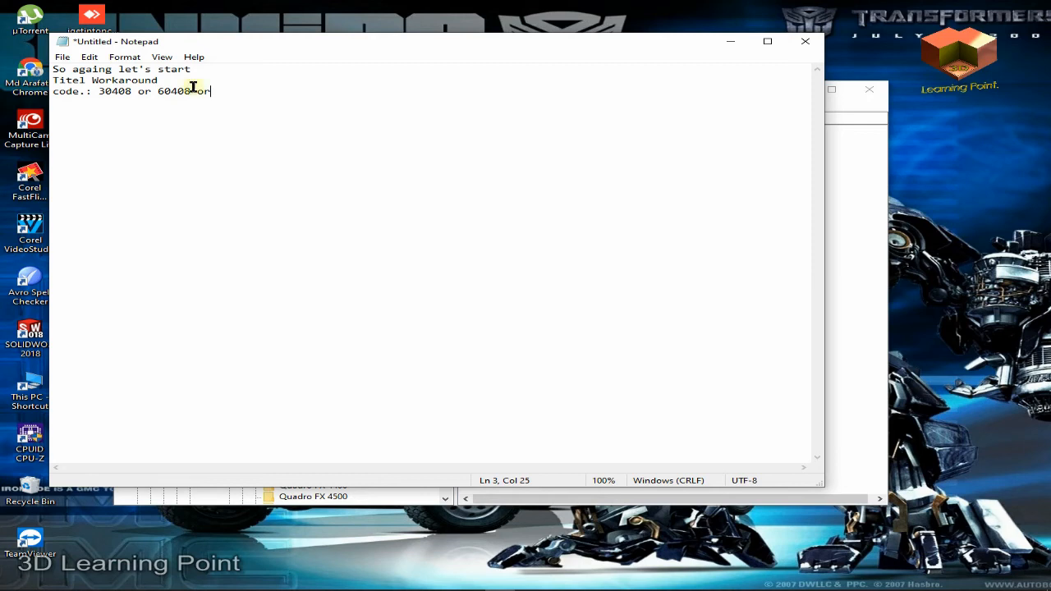
pyautogui.write('3008 or 4008 or')
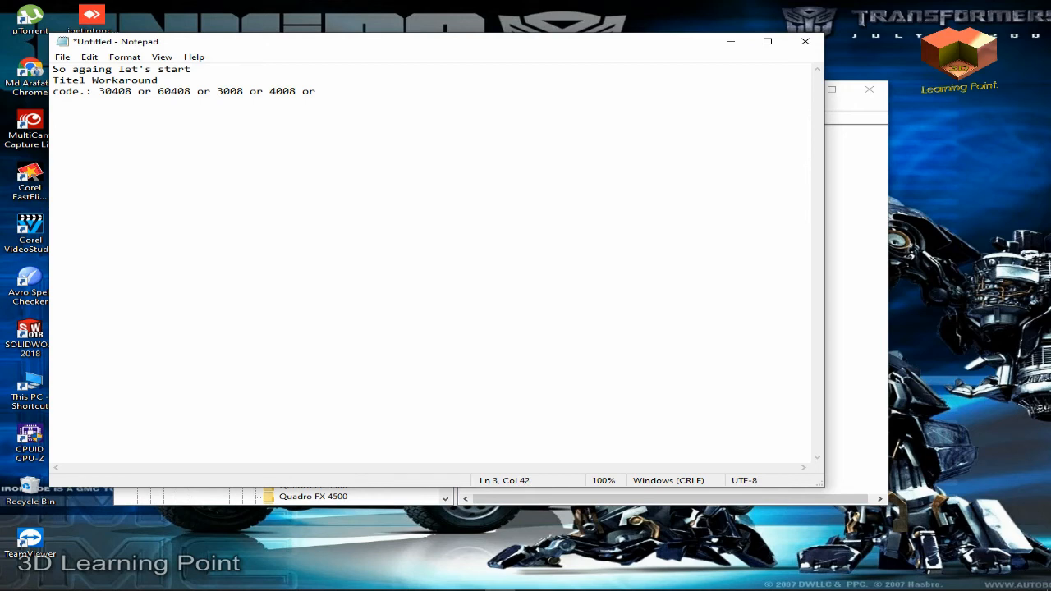
pyautogui.write('6008... any one used here')
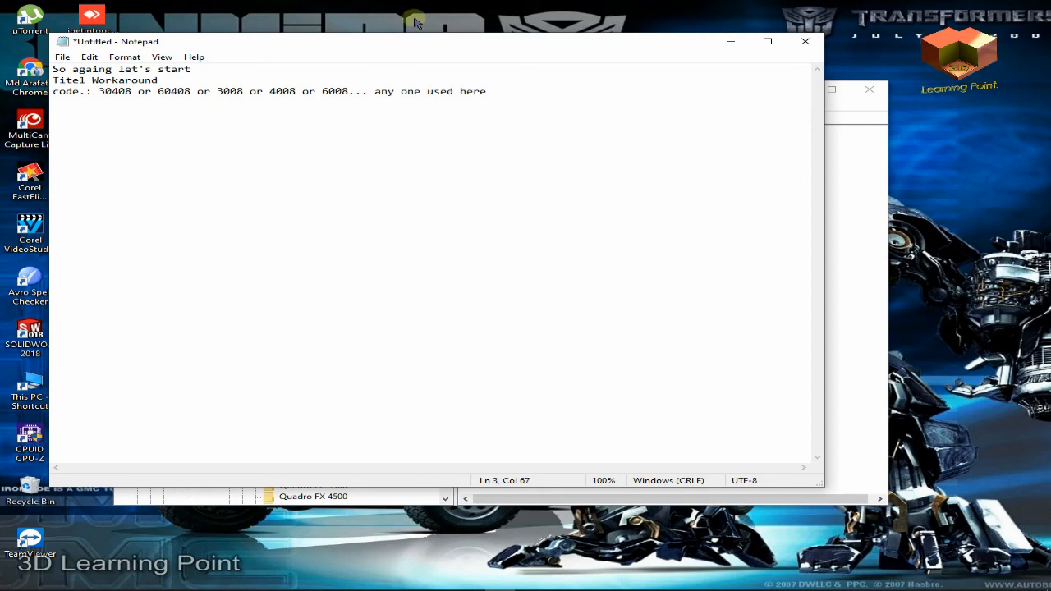
# Step: Place the note below the DWORD edit dialog and replace the "code." label with "value data"
pyautogui.moveTo(560, 96); pyautogui.dragTo(32, 81)
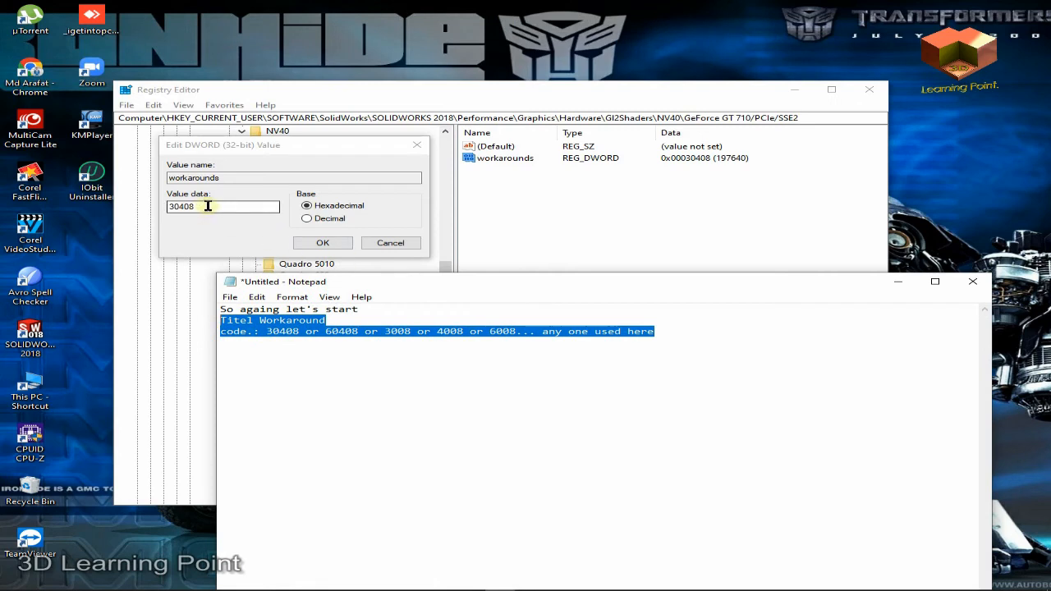
pyautogui.click(427, 325)
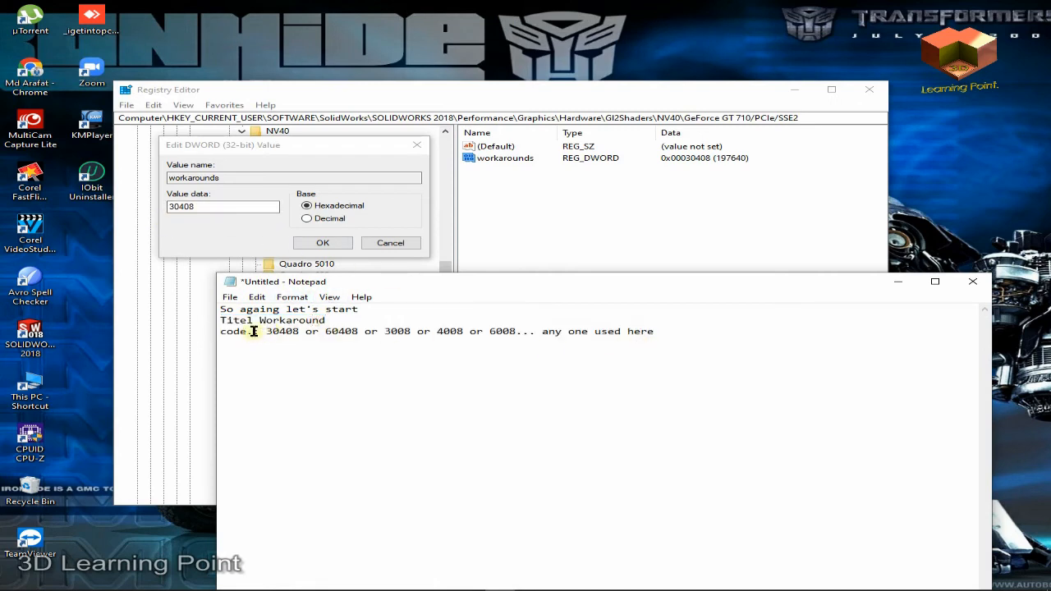
pyautogui.moveTo(254, 331); pyautogui.dragTo(202, 331)
pyautogui.write('value datra')
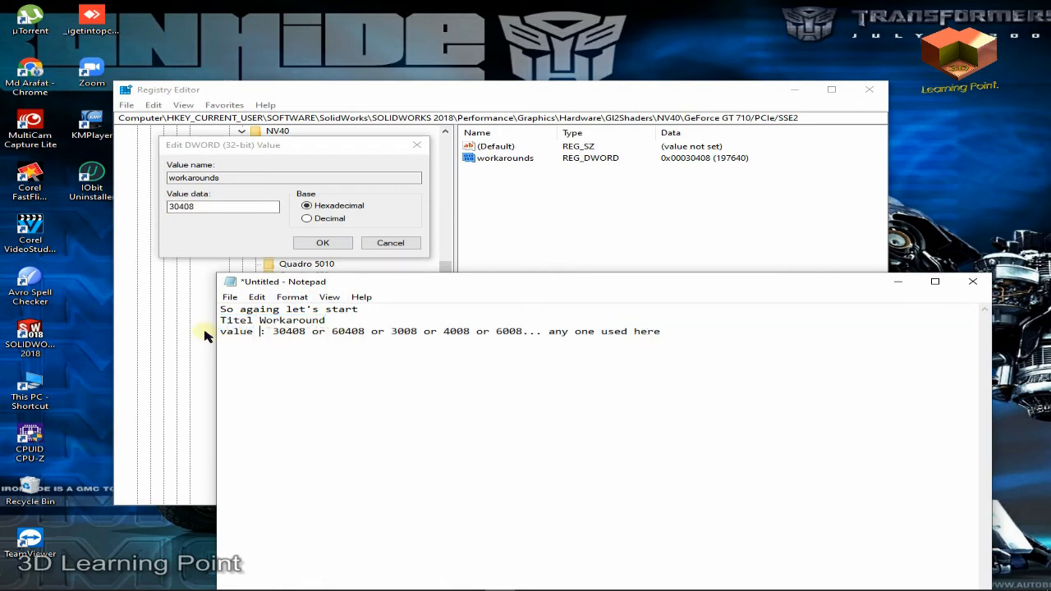
pyautogui.press('BackSpace')
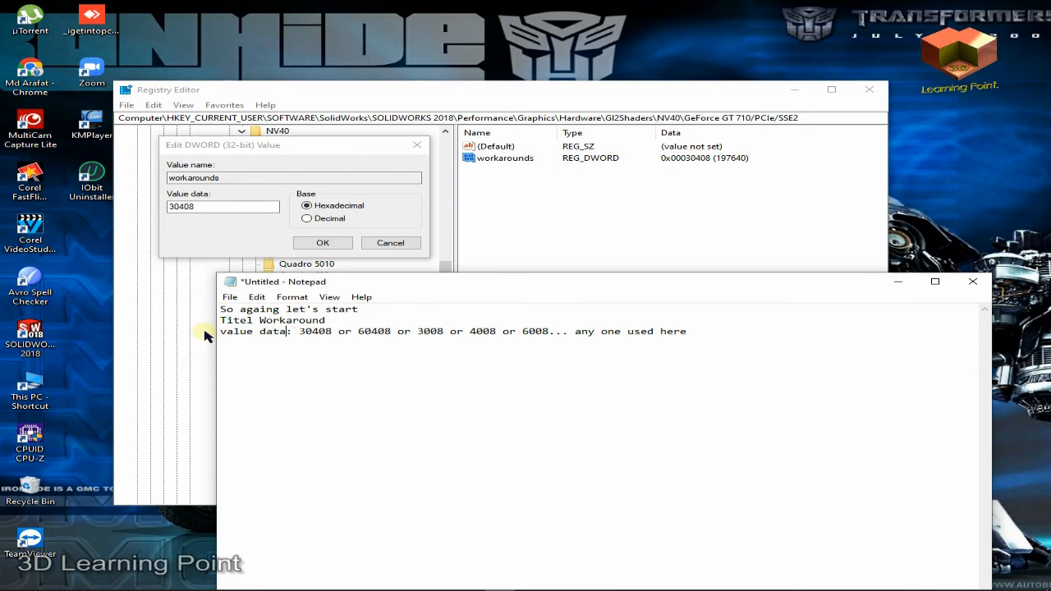
# Step: Minimise the unsaved note without closing it, then accept the workarounds value and close Registry Editor
pyautogui.click(972, 282)
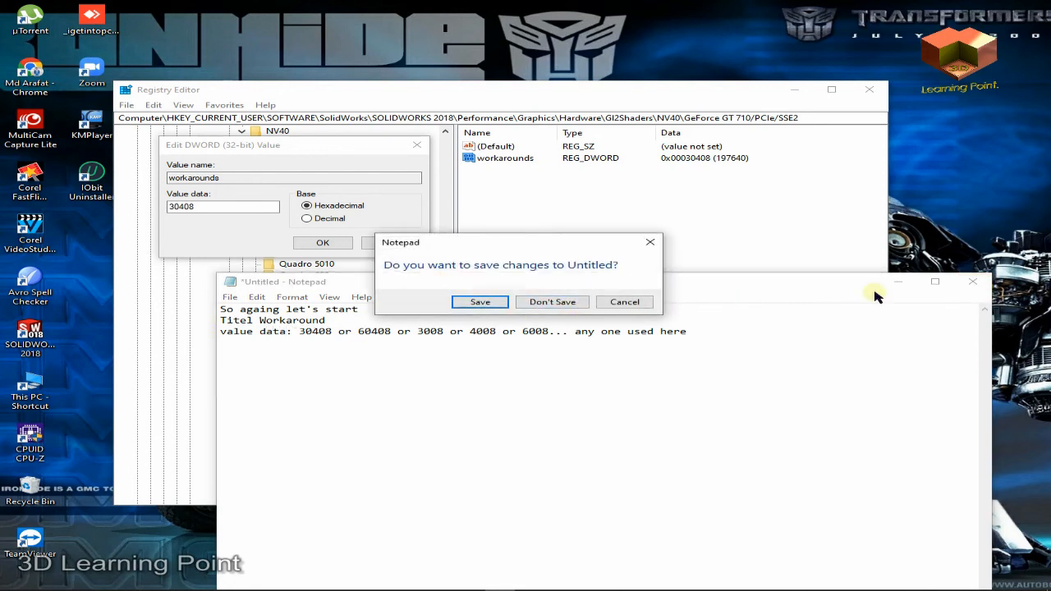
pyautogui.click(650, 241)
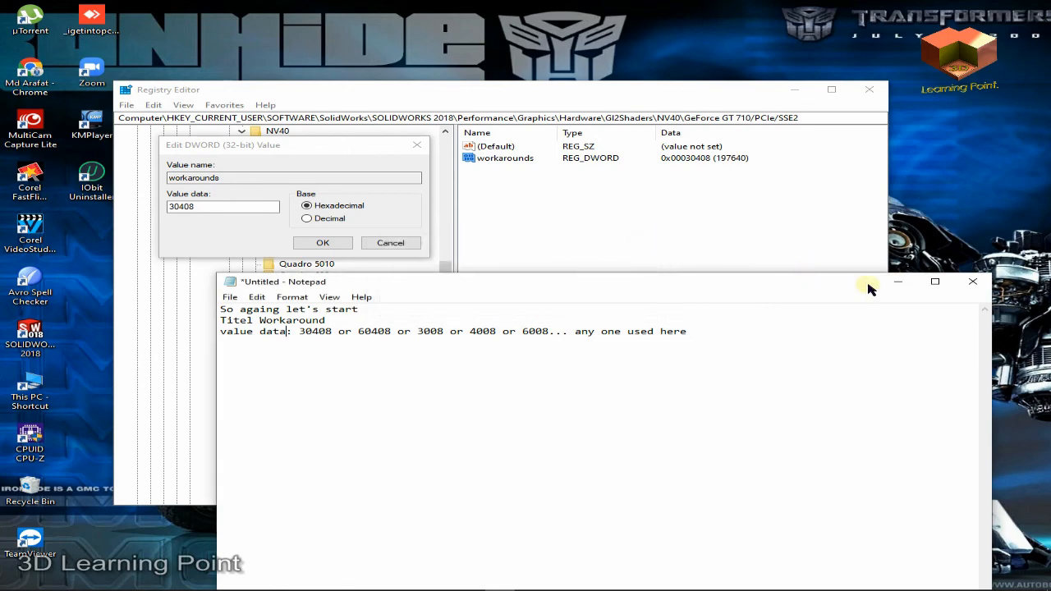
pyautogui.click(897, 282)
pyautogui.click(322, 242)
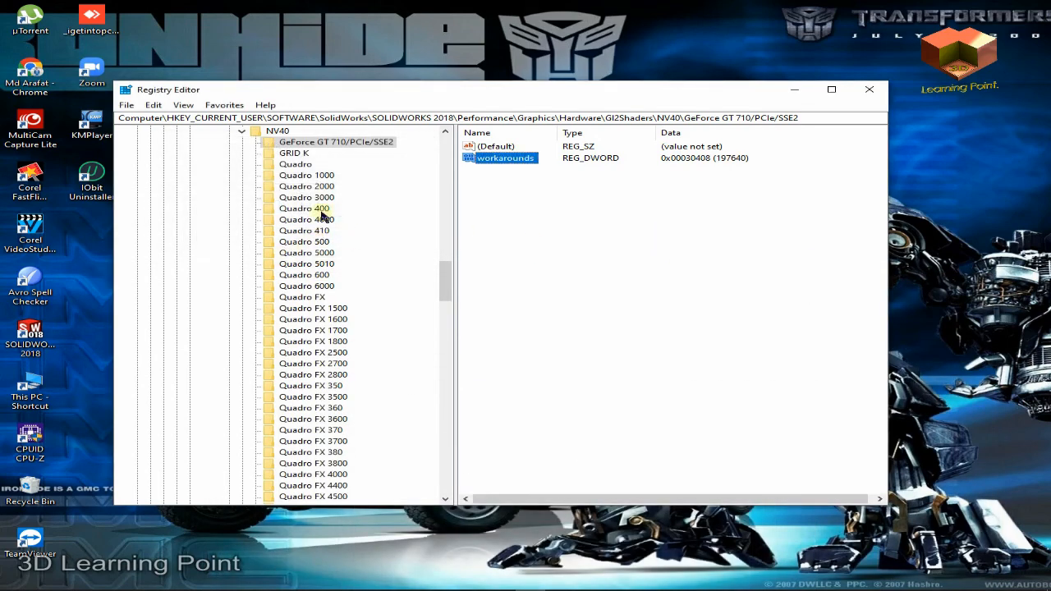
pyautogui.click(869, 88)
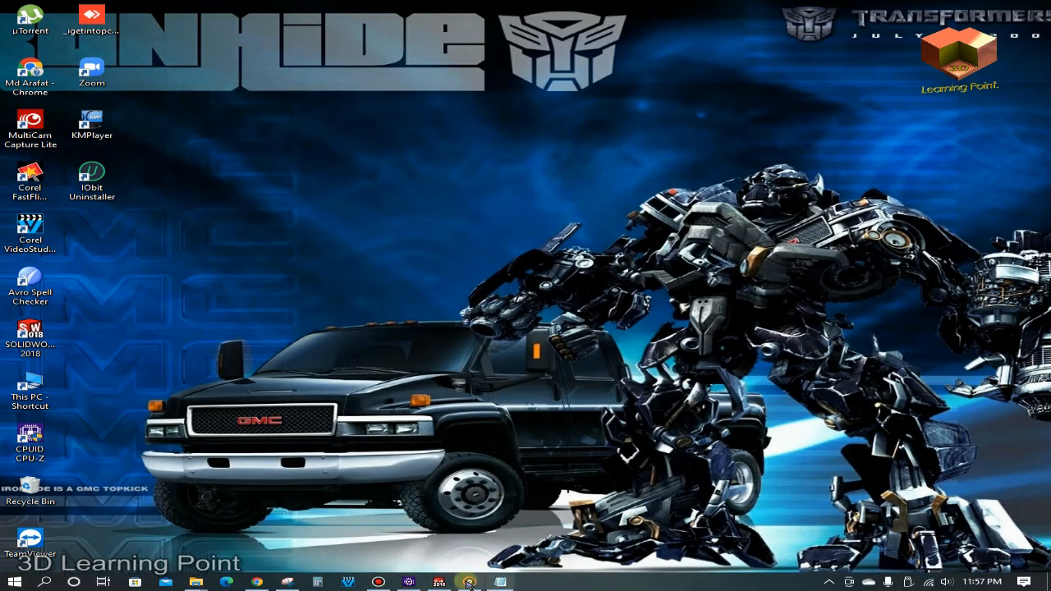
# Step: Switch to SOLIDWORKS and examine the whole kratch part from another angle
pyautogui.click(439, 582)
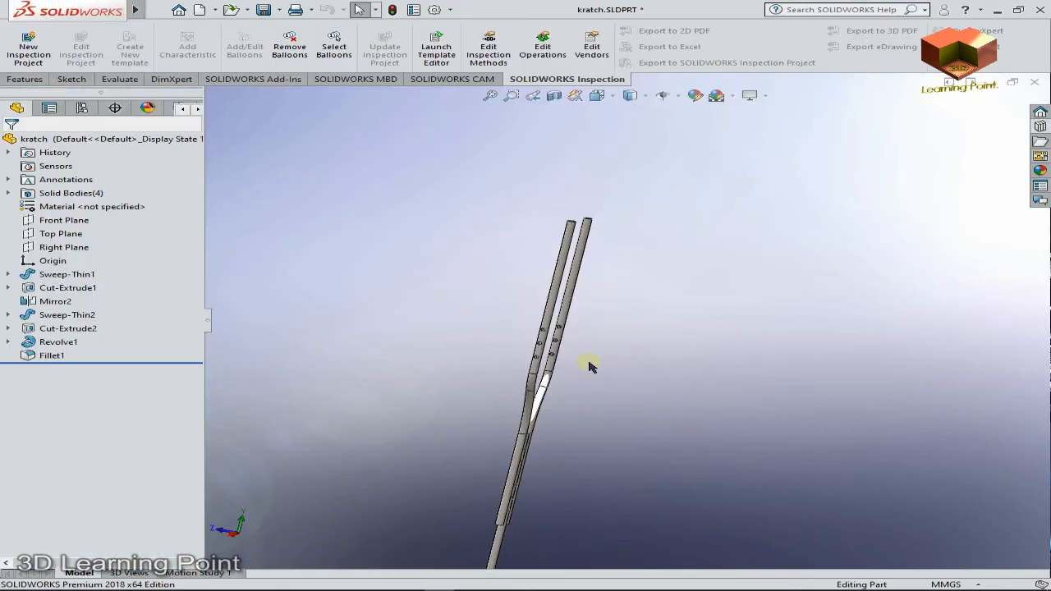
pyautogui.click(469, 582)
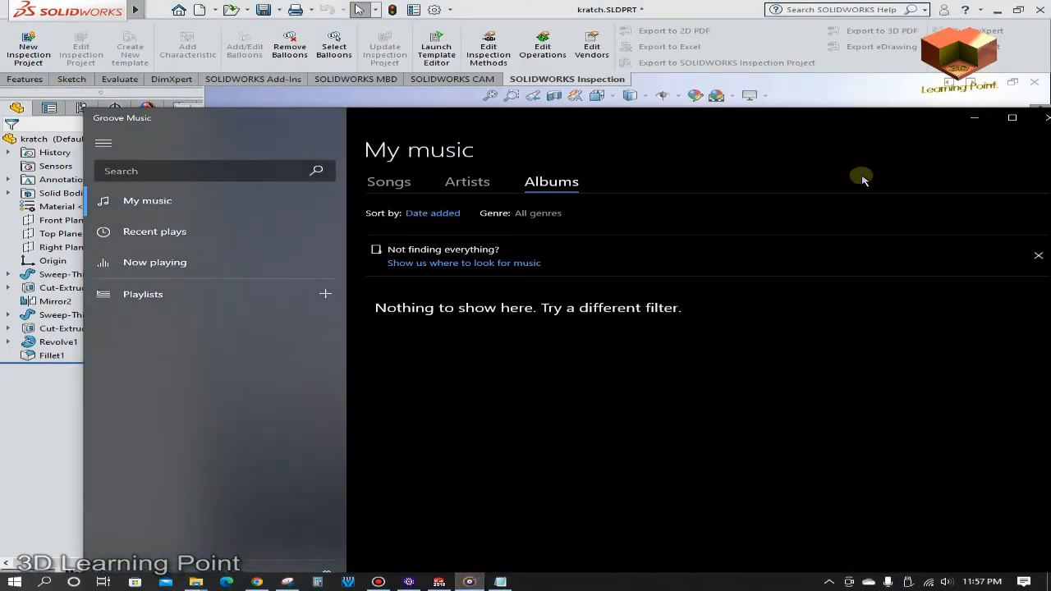
pyautogui.click(961, 121)
pyautogui.scroll(3, 649, 337)
pyautogui.moveTo(649, 337); pyautogui.dragTo(463, 353)
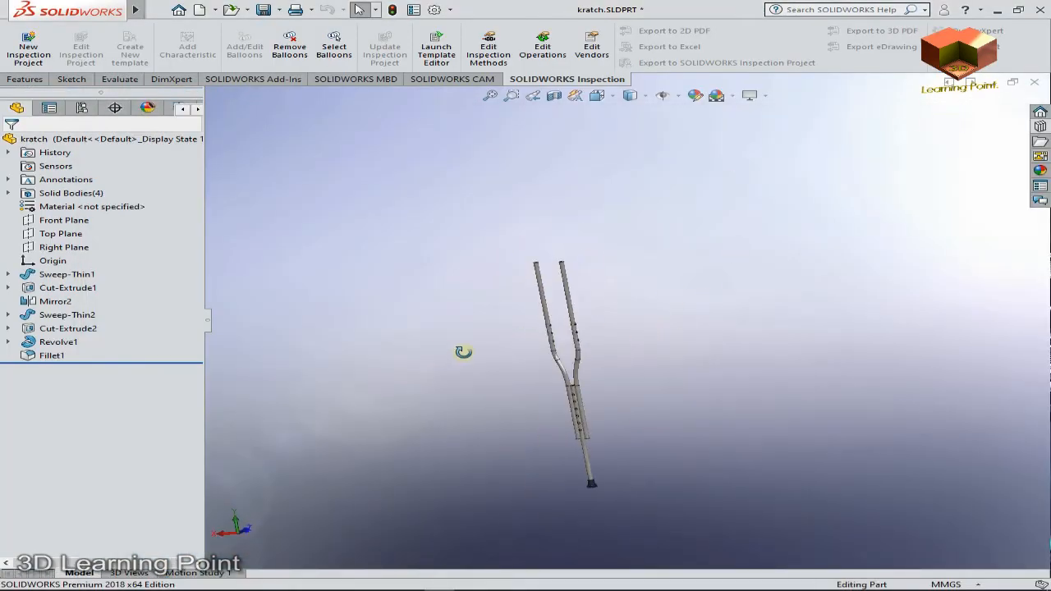
# Step: Turn RealView Graphics off and back on for the kratch part and inspect its tube ends
pyautogui.click(767, 97)
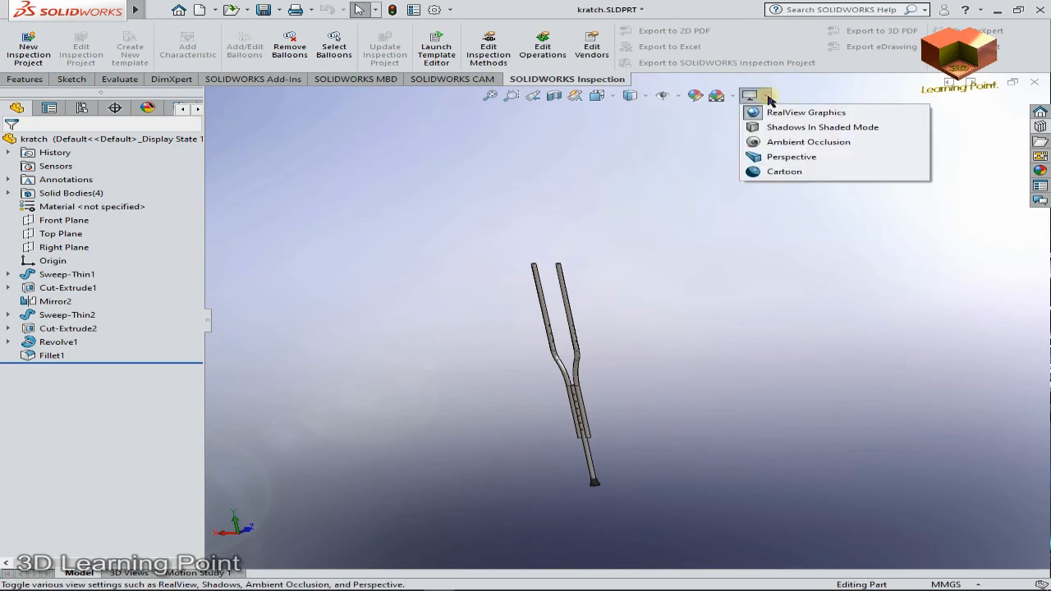
pyautogui.click(826, 119)
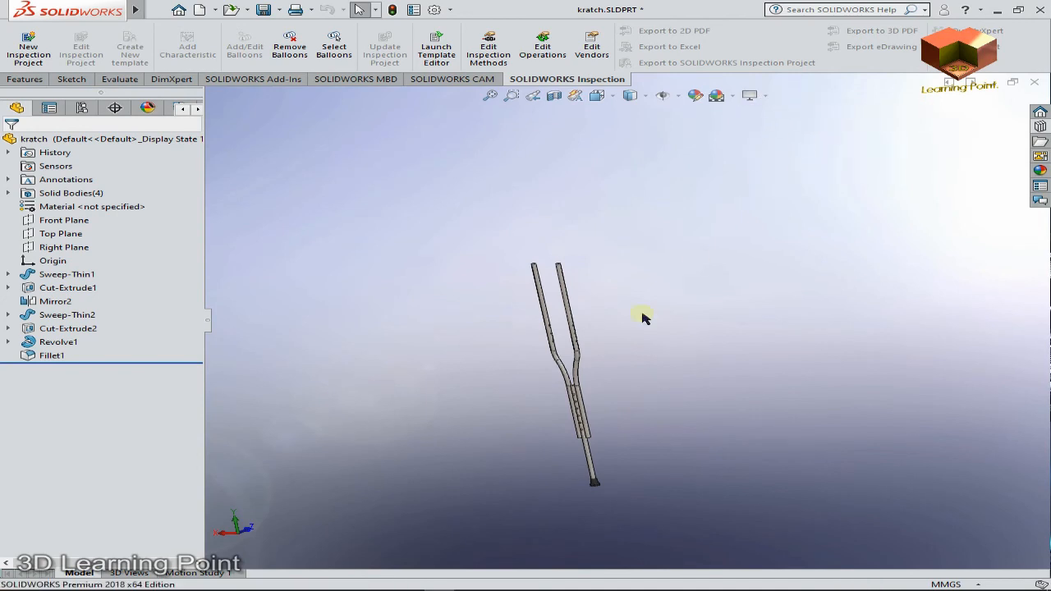
pyautogui.scroll(-3, 632, 341)
pyautogui.click(754, 97)
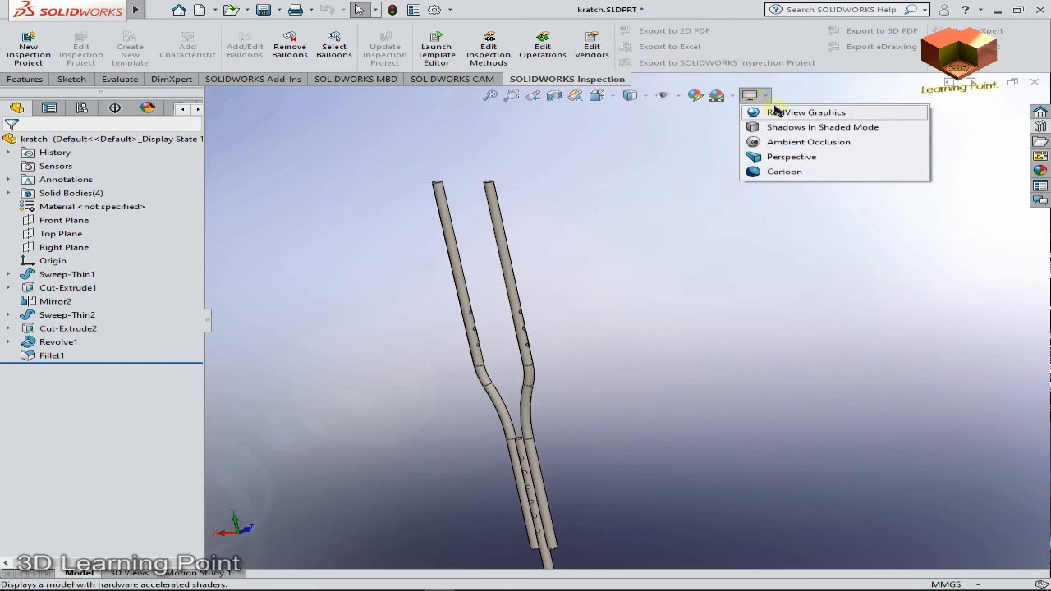
pyautogui.click(773, 112)
pyautogui.moveTo(553, 399); pyautogui.dragTo(739, 460)
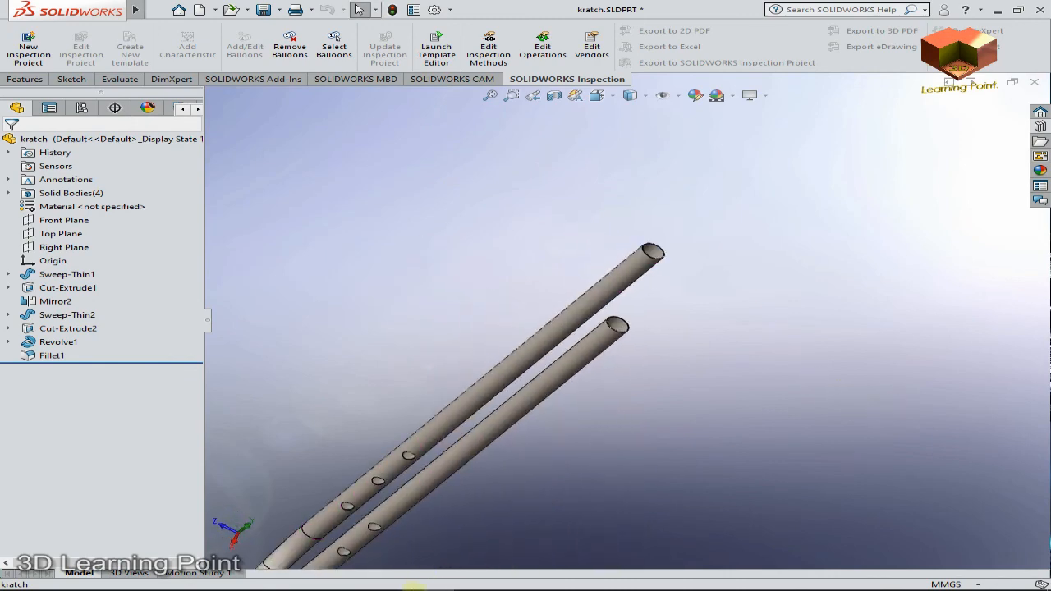
# Step: Add the line "Solidwork exit & open" to the Notepad note and minimise it
pyautogui.click(500, 582)
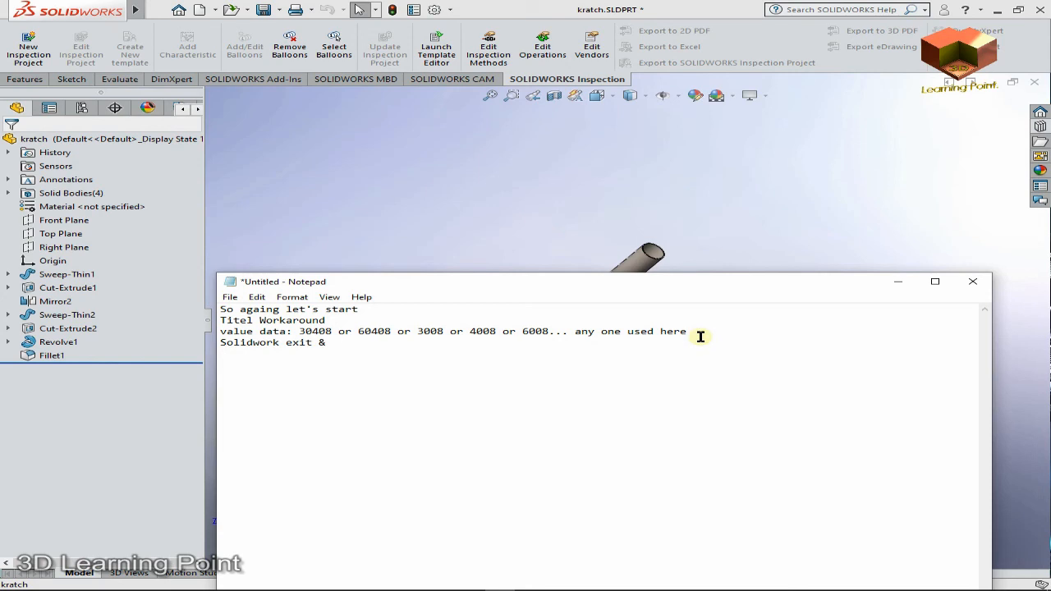
pyautogui.write('open')
pyautogui.click(898, 282)
# Step: Show the view settings of the kratch part to check the RealView Graphics option
pyautogui.click(751, 95)
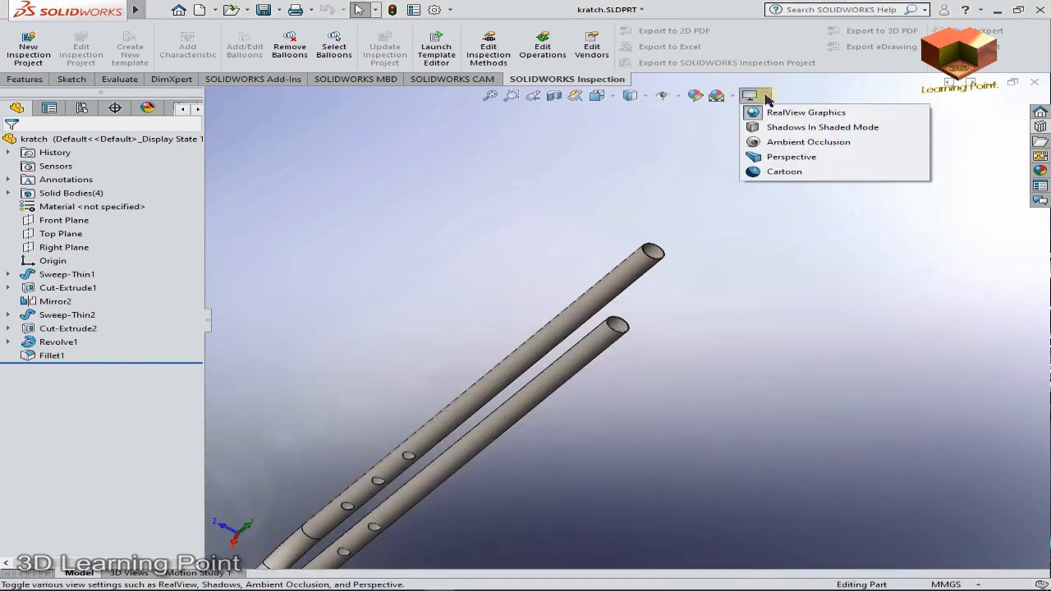